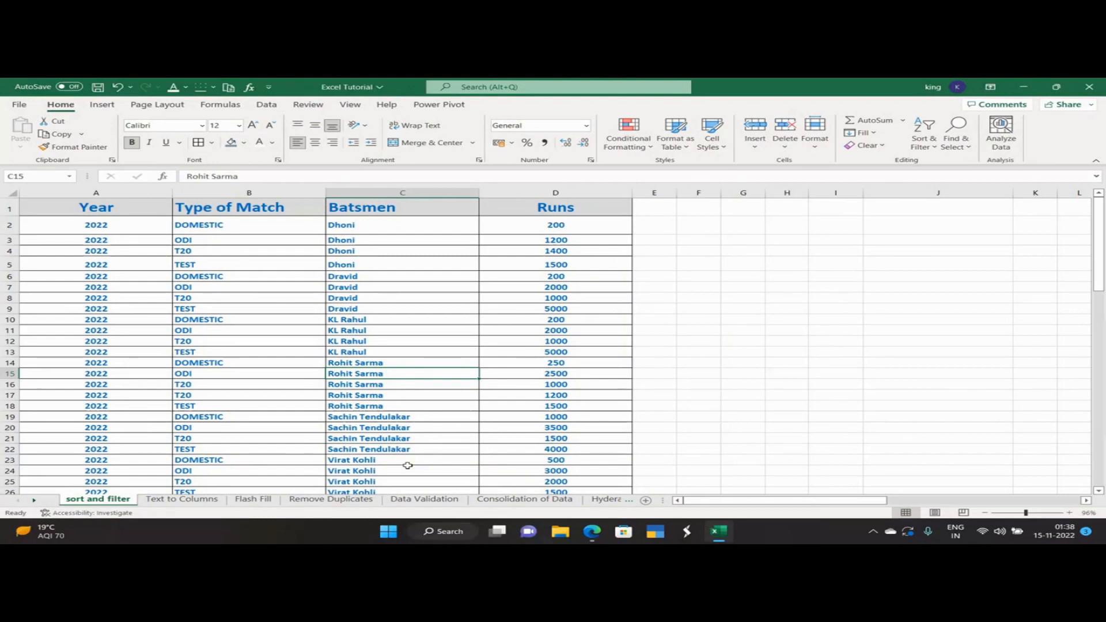
Sort the cricket table by the Type of Match column in A to Z order
left_click(266, 105)
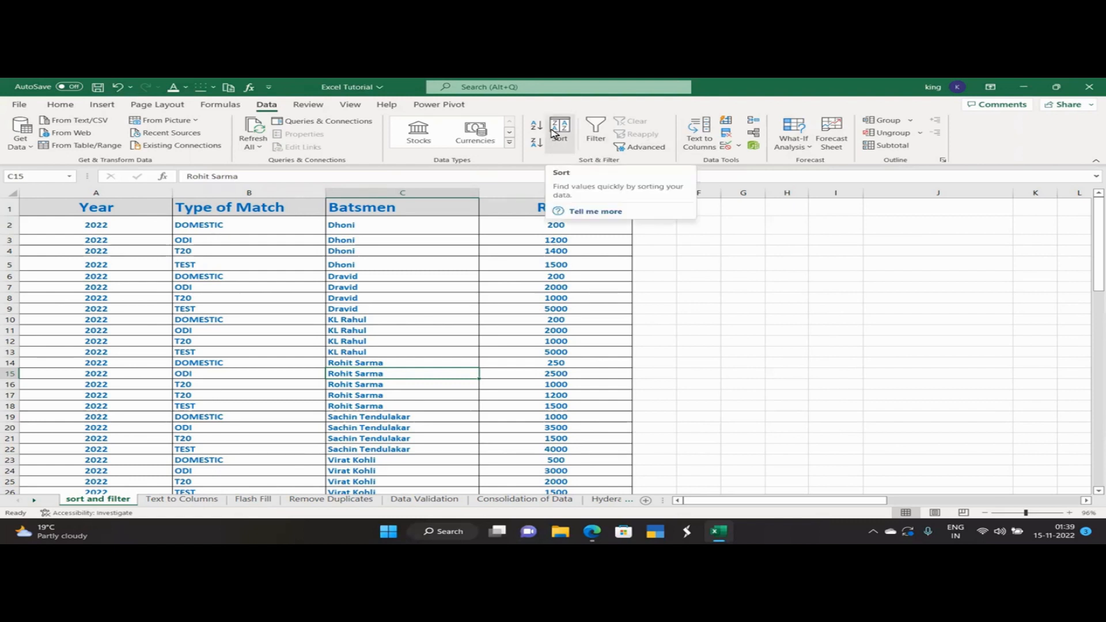
left_click(221, 224)
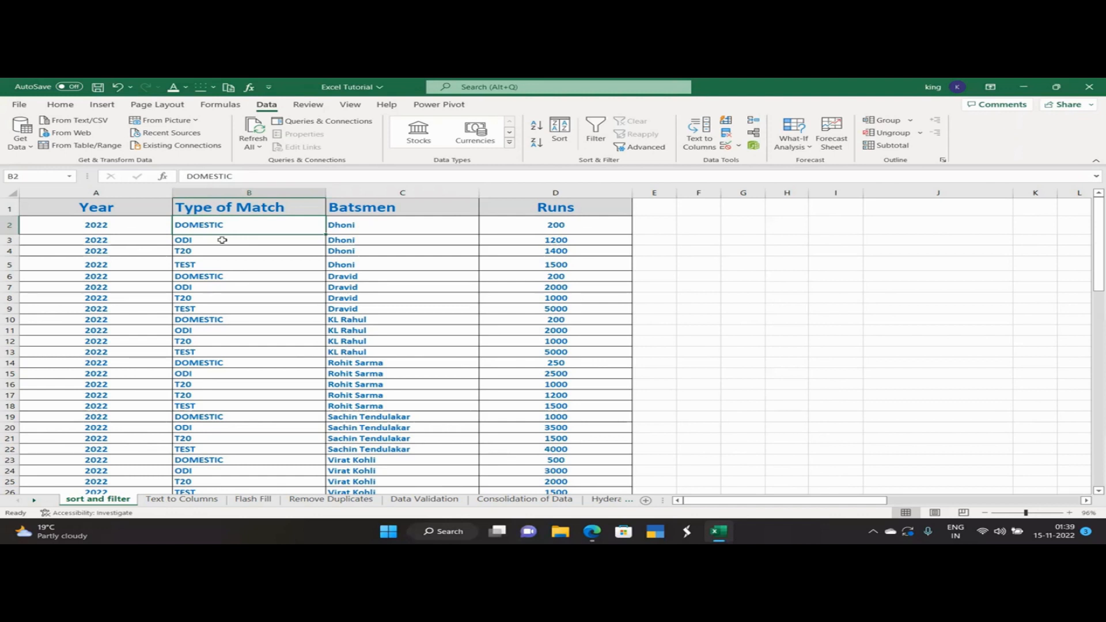
left_click(535, 127)
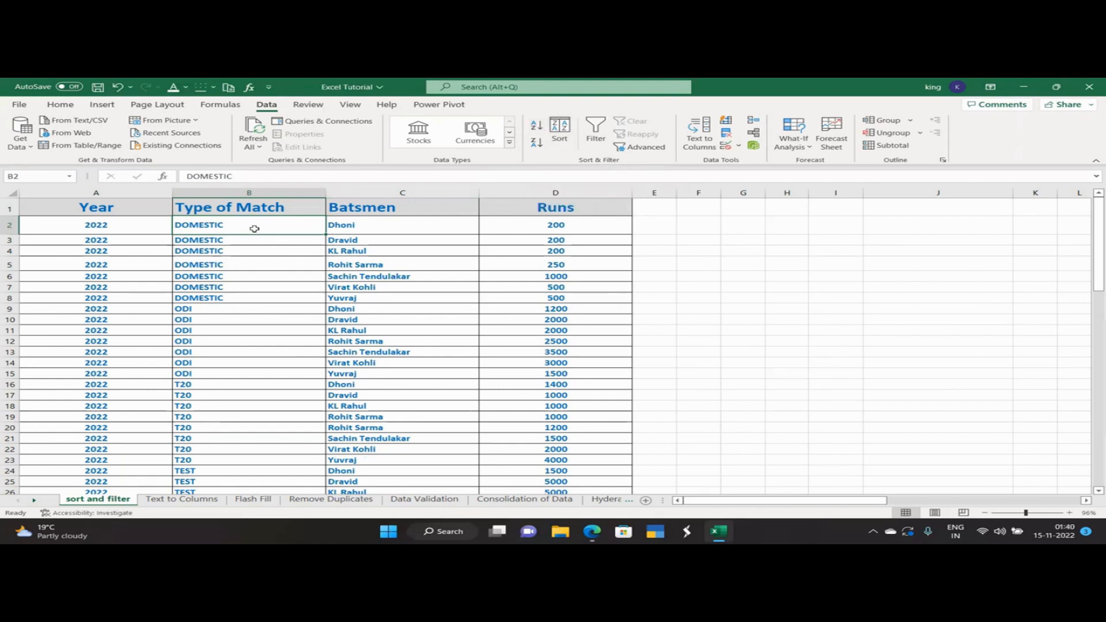
Alternate the Type of Match sort between Z to A and A to Z, finishing with Z to A
left_click(257, 251)
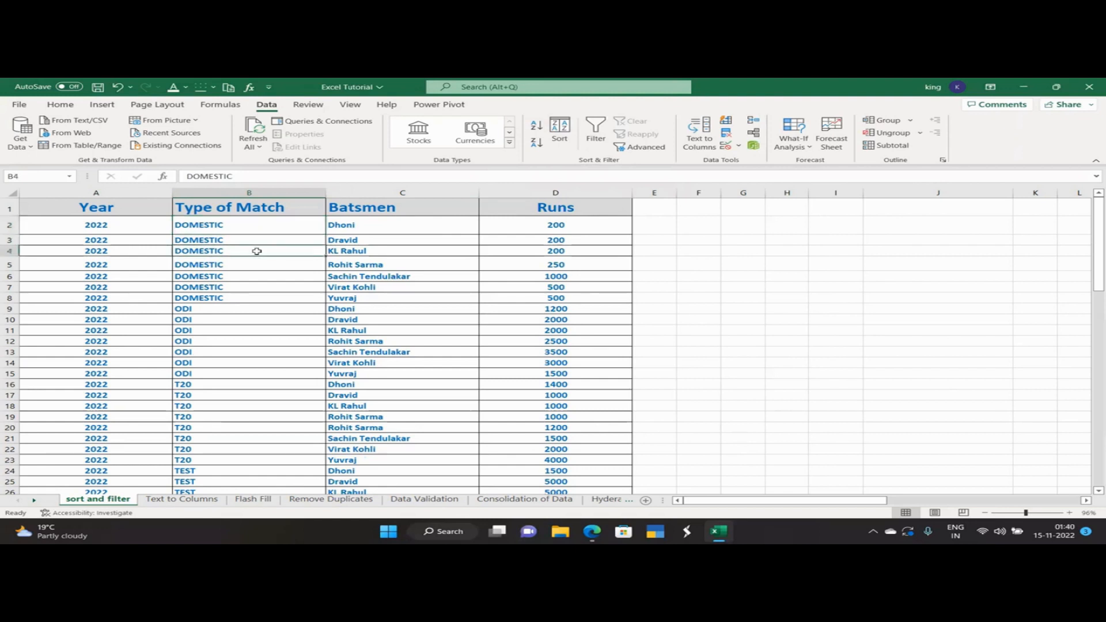
left_click(536, 142)
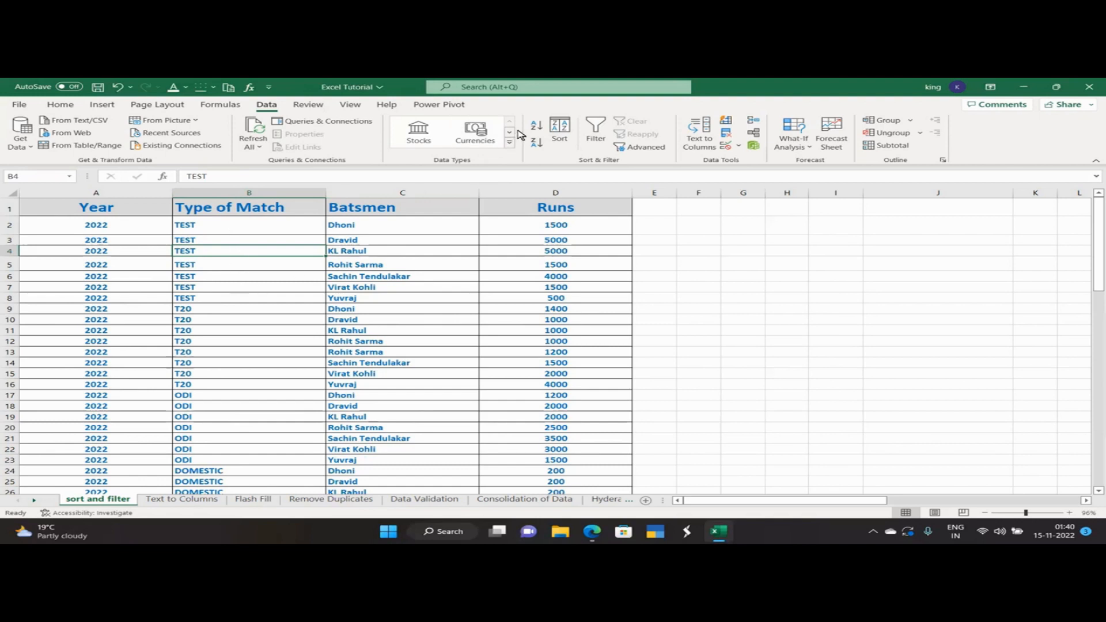
left_click(536, 129)
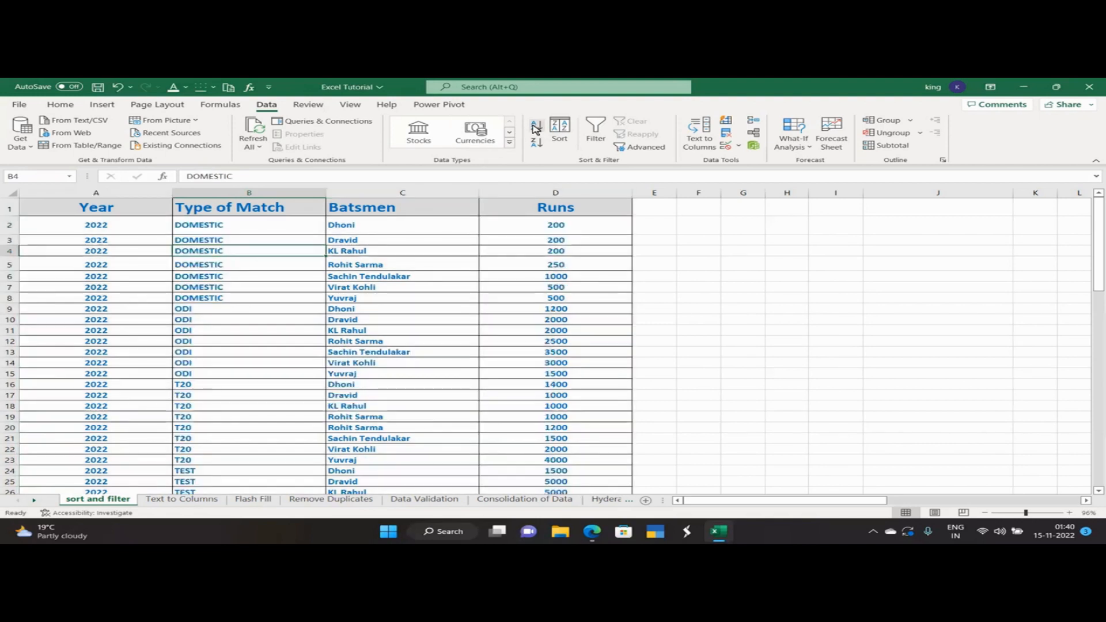
left_click(537, 142)
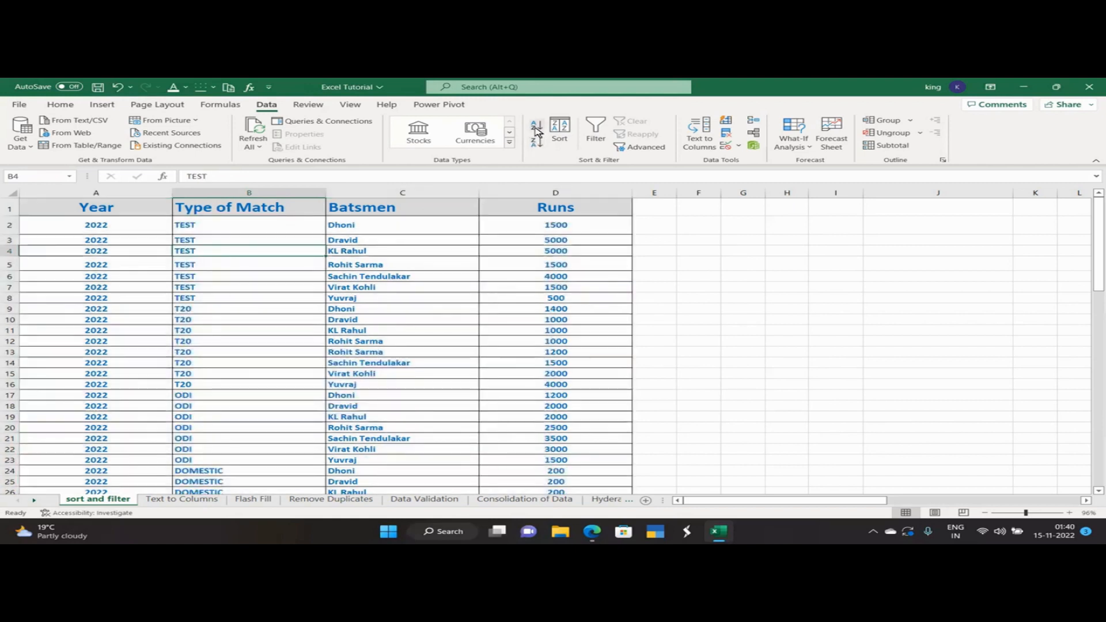
left_click(536, 127)
left_click(536, 141)
Sort the table by Runs smallest to largest, reverse it to largest to smallest, and return to smallest to largest
left_click(535, 240)
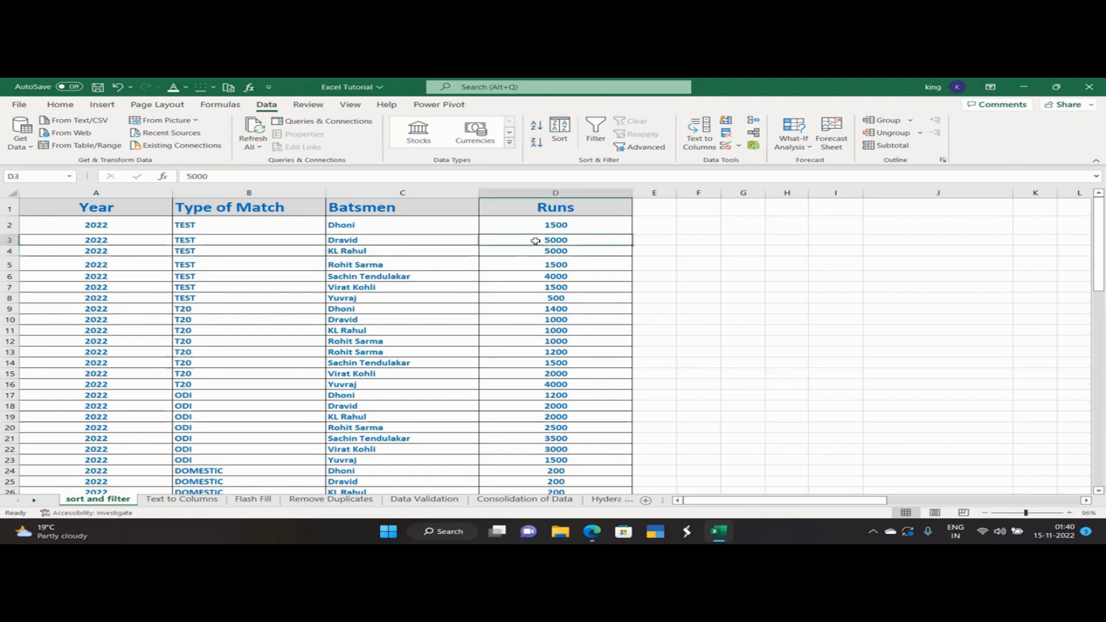
left_click(542, 133)
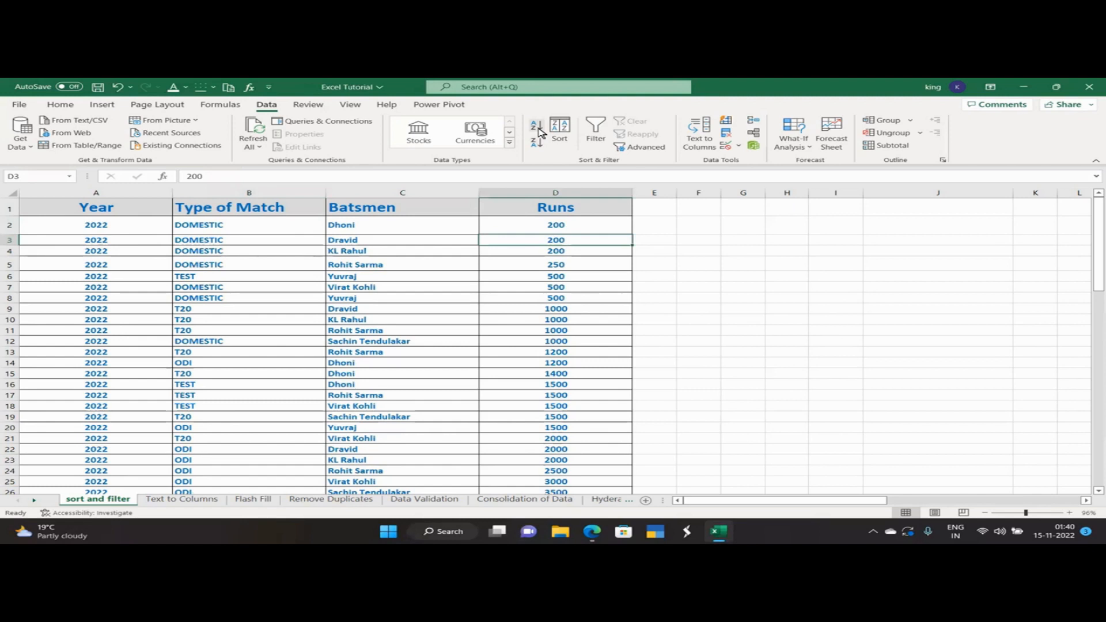
left_click(537, 144)
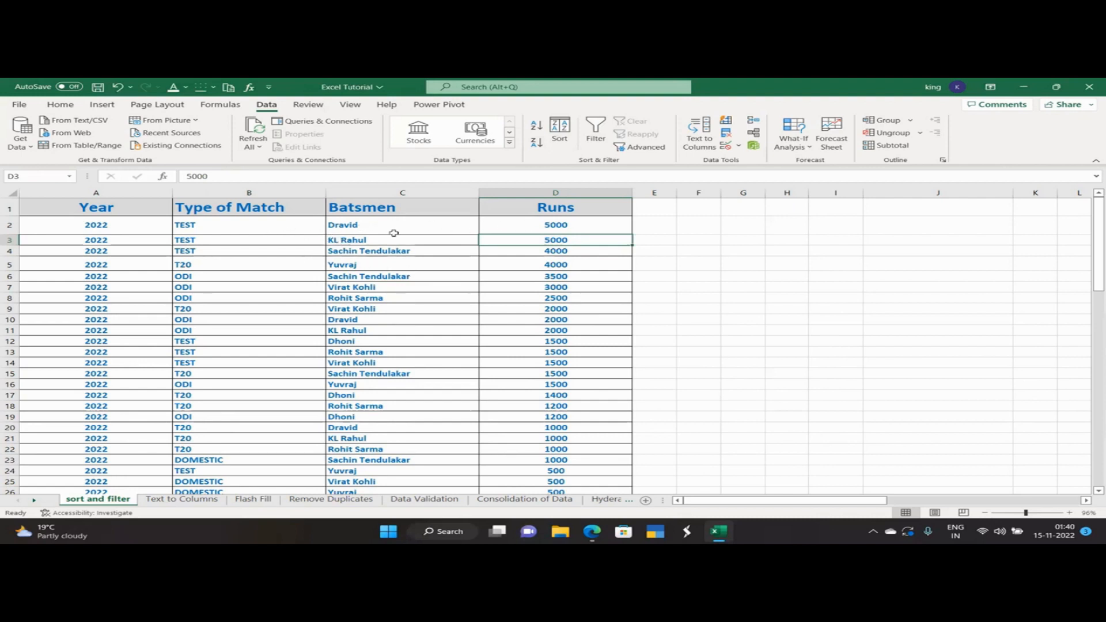
left_click(537, 126)
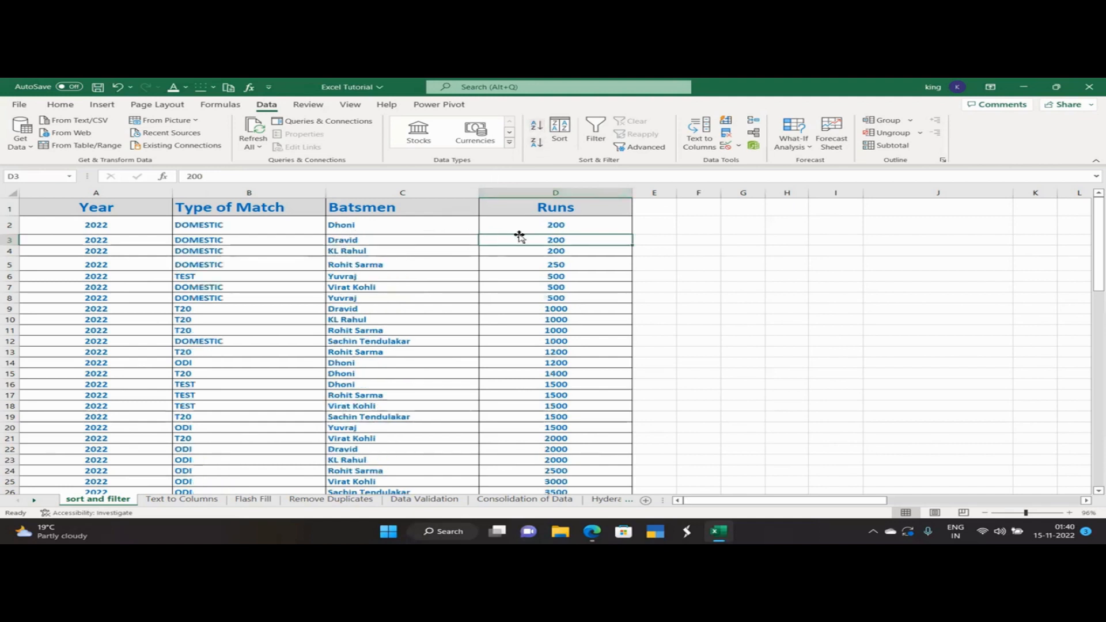
left_click(551, 223)
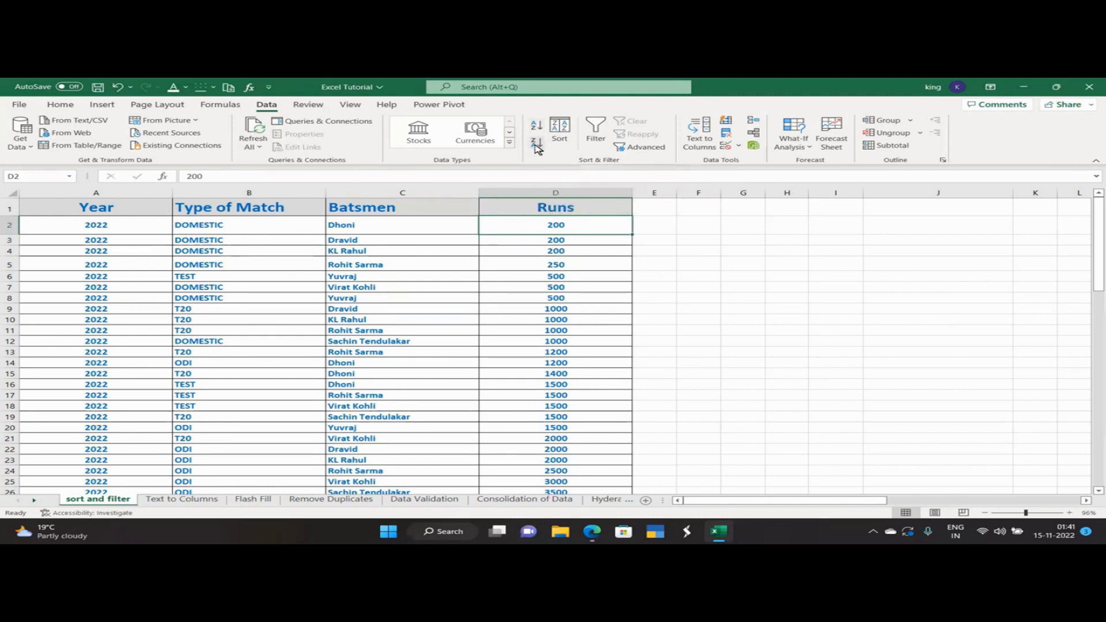
left_click(559, 133)
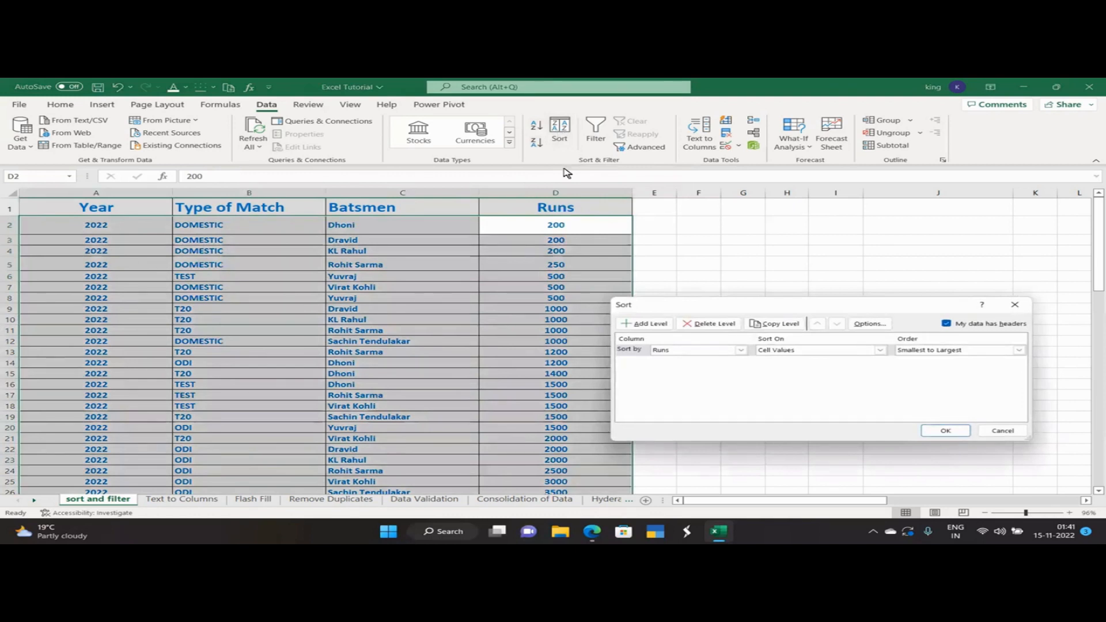
left_click(1013, 303)
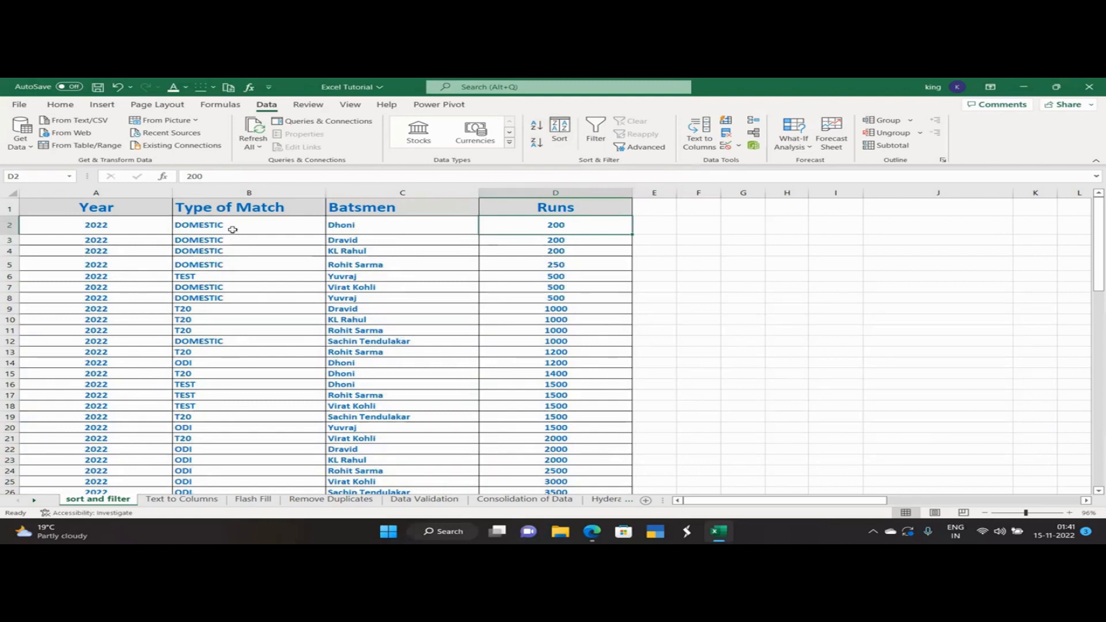
Select the whole table with its headers and set the first custom sort level to Type of Match, A to Z
left_click(111, 209)
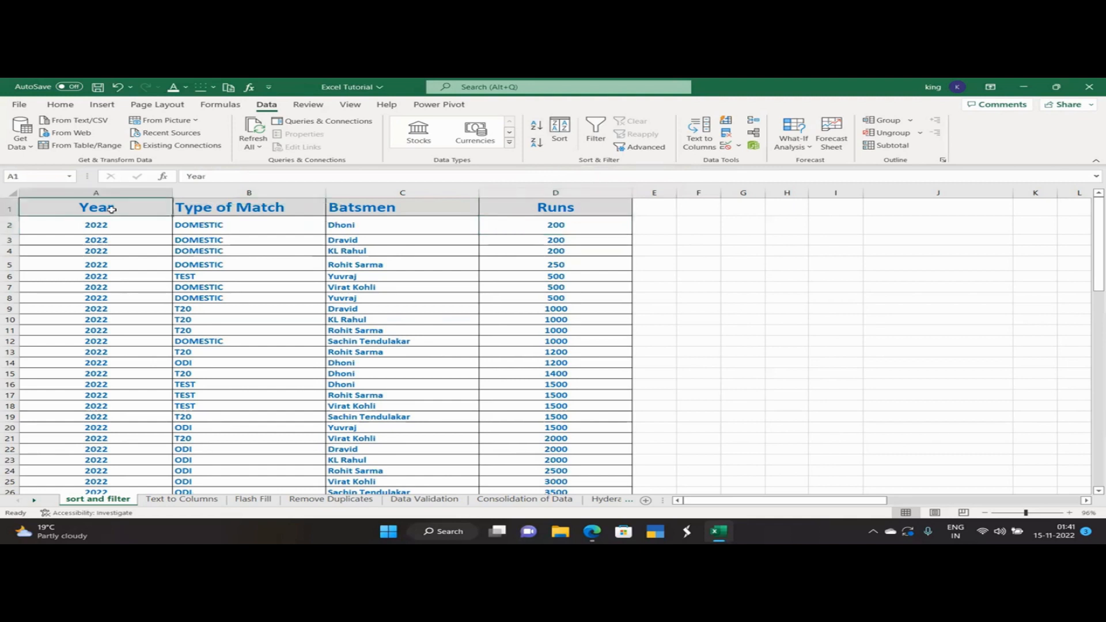
key("ctrl+shift+End")
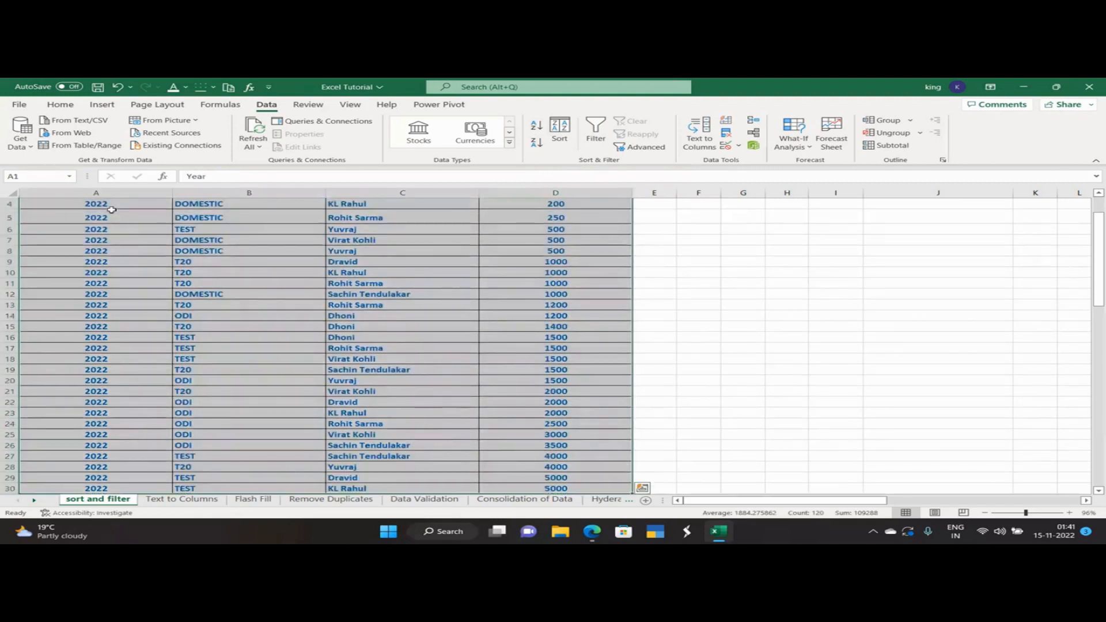
left_click(560, 131)
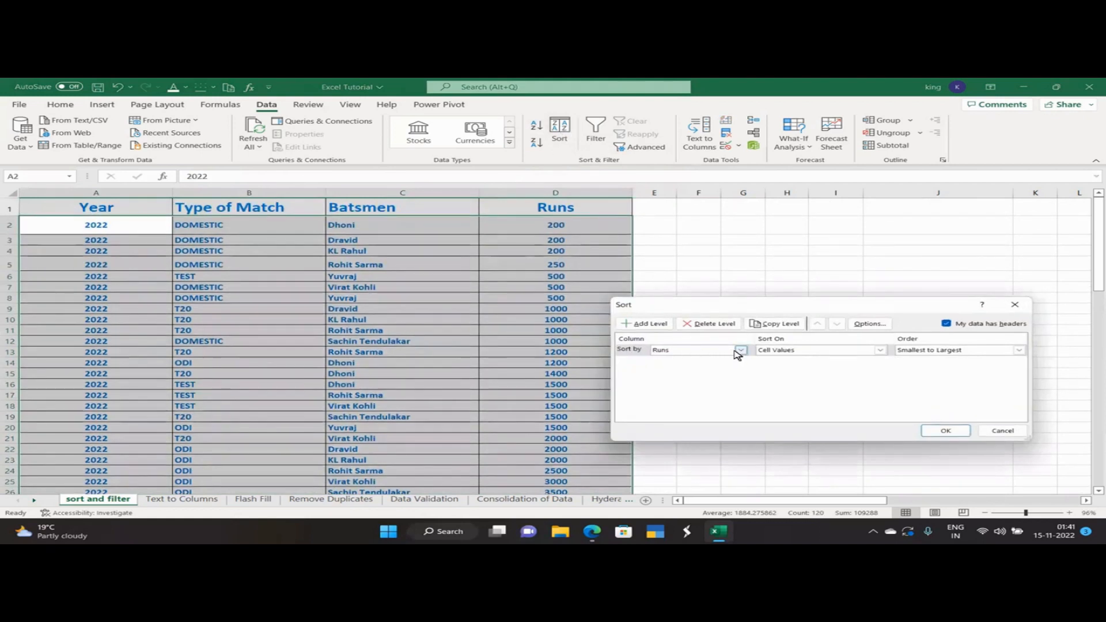
left_click(738, 351)
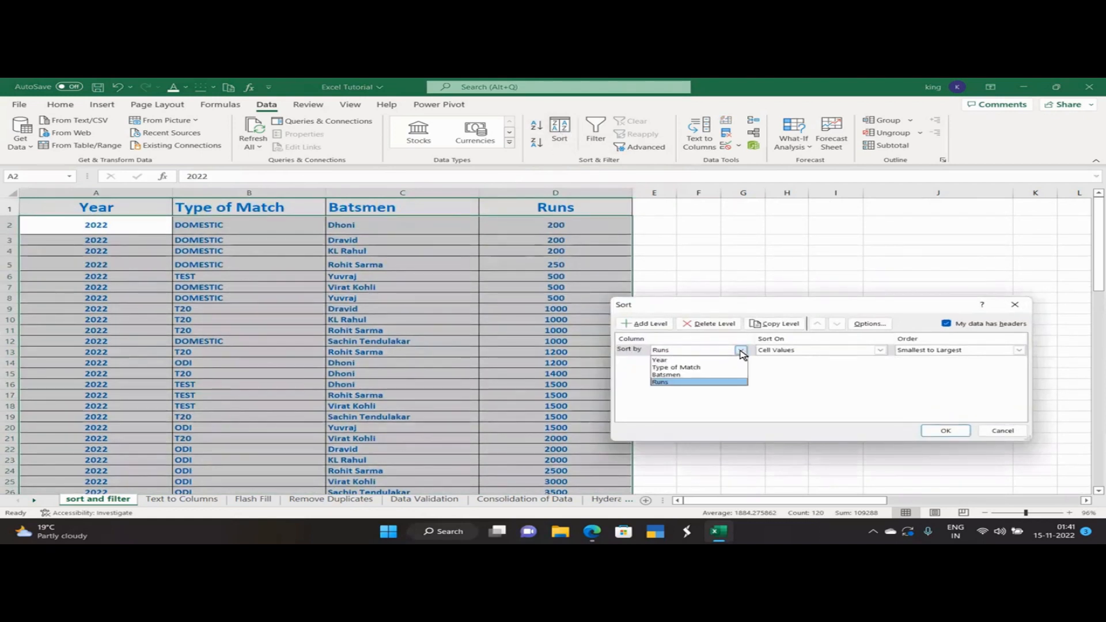
left_click(708, 368)
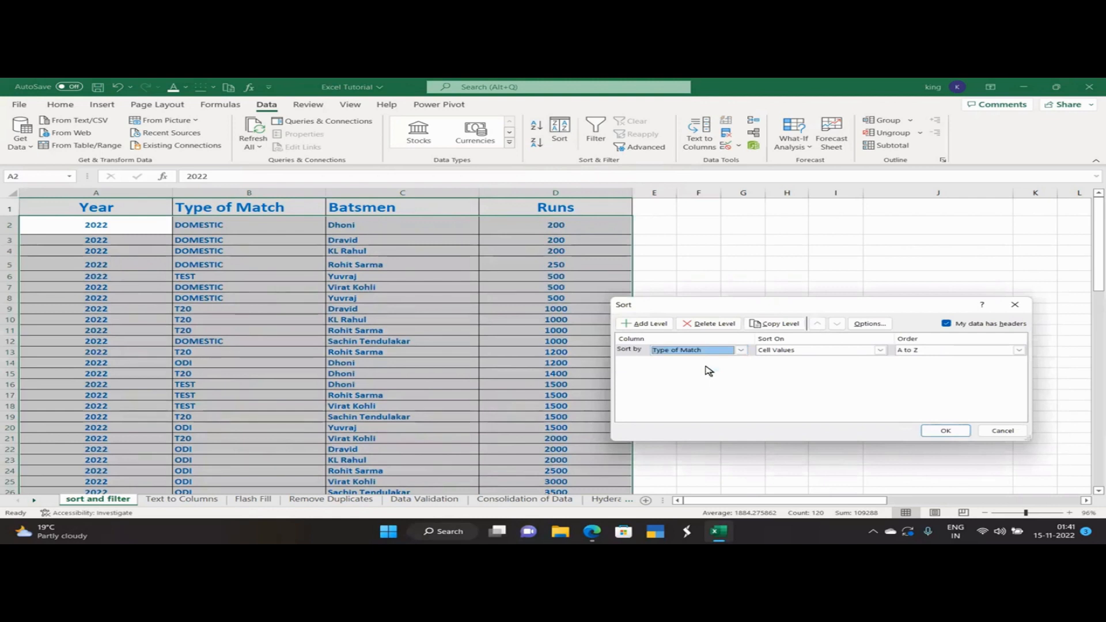
left_click(919, 352)
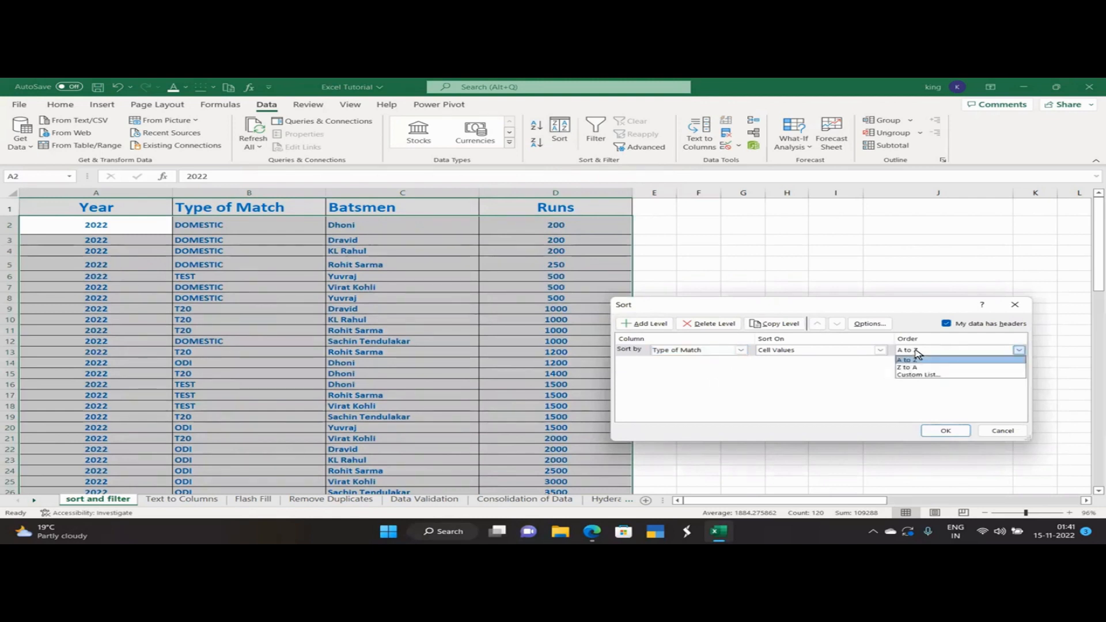
left_click(920, 362)
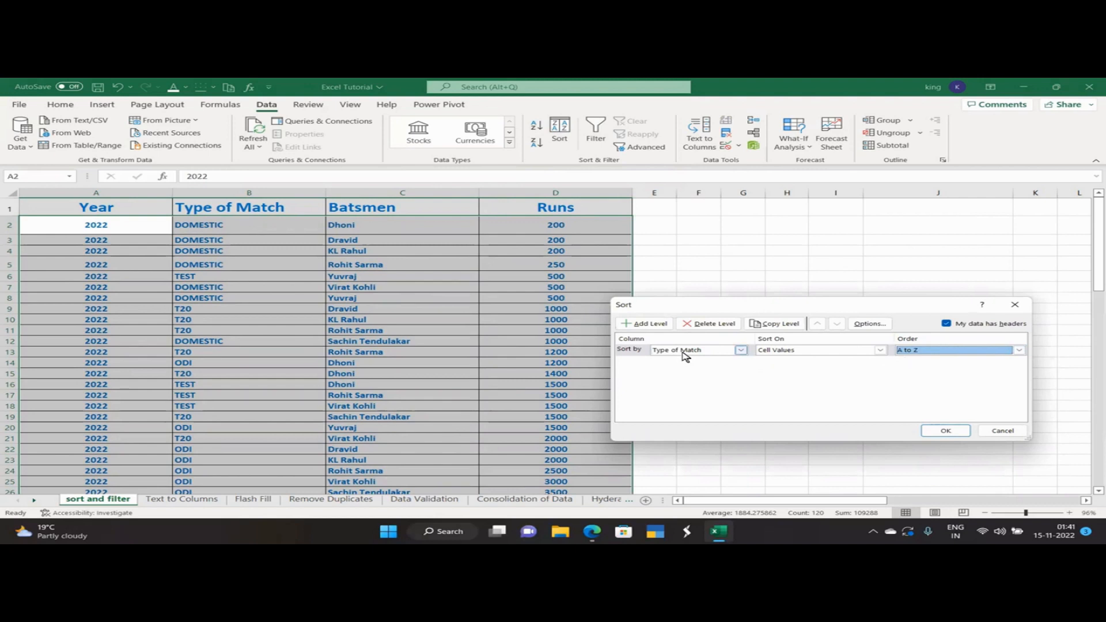
Add a second sort level on Runs, ordered Largest to Smallest, and apply the two-level sort
left_click(657, 324)
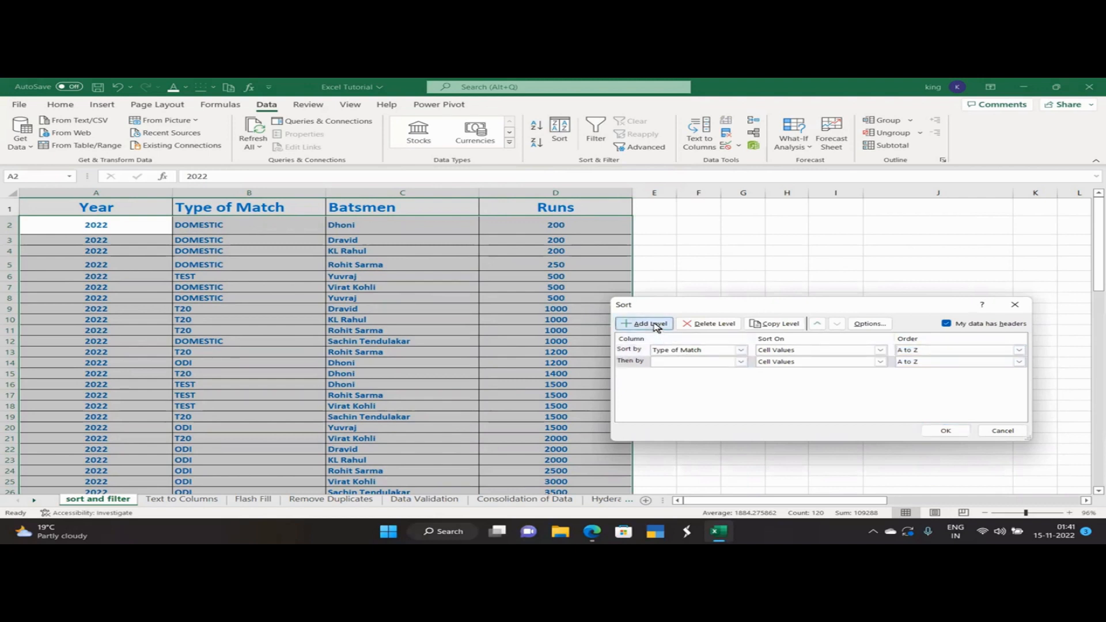
left_click(740, 363)
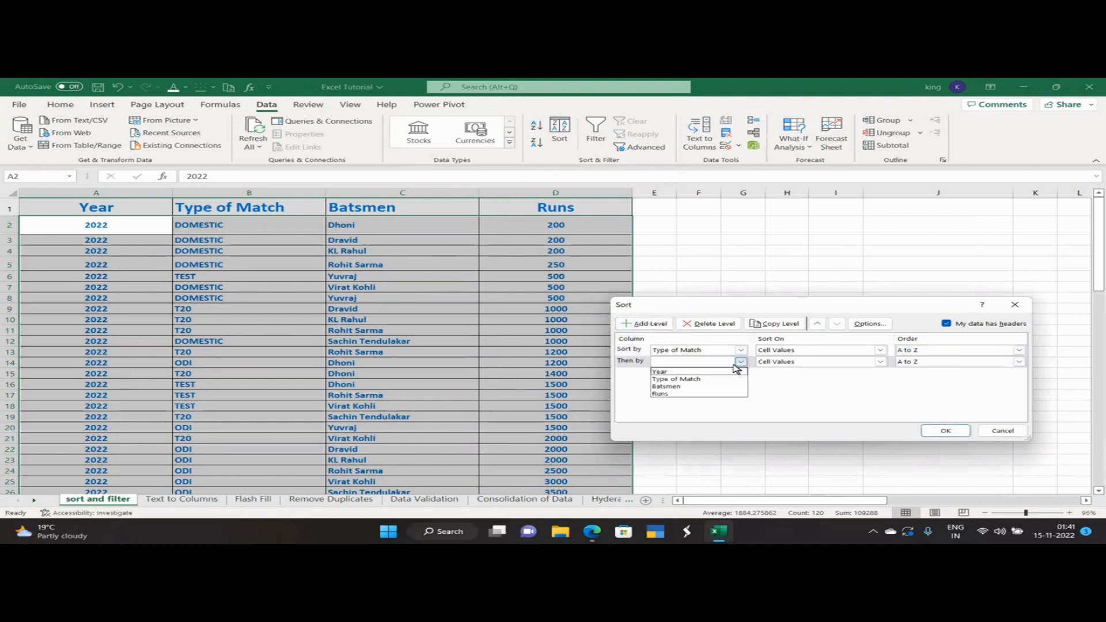
left_click(700, 394)
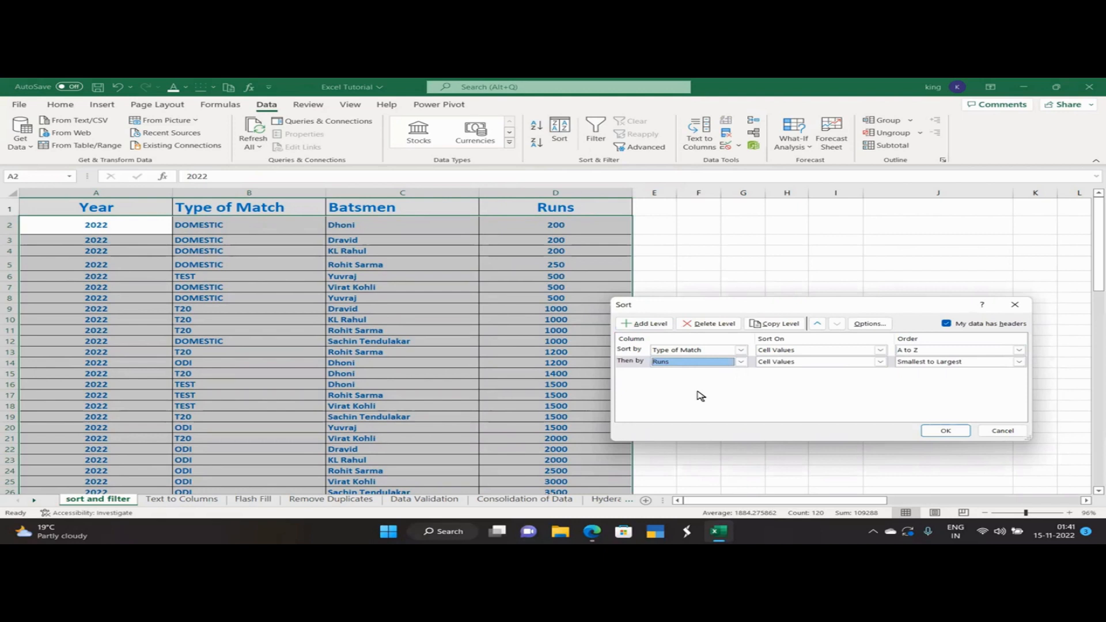
left_click(961, 362)
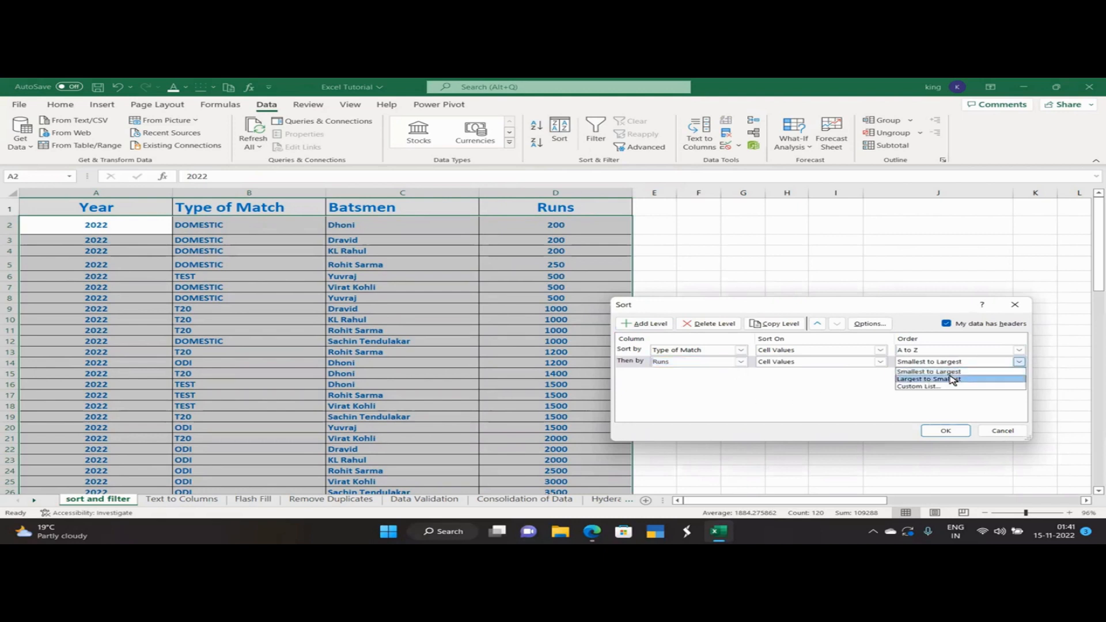
left_click(952, 379)
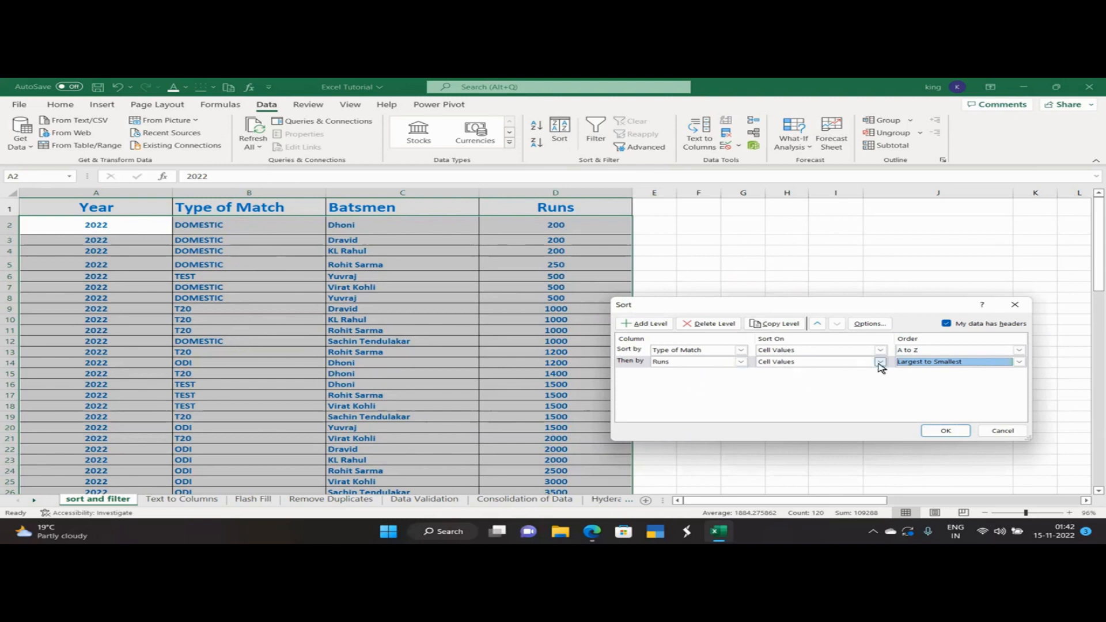
left_click(945, 431)
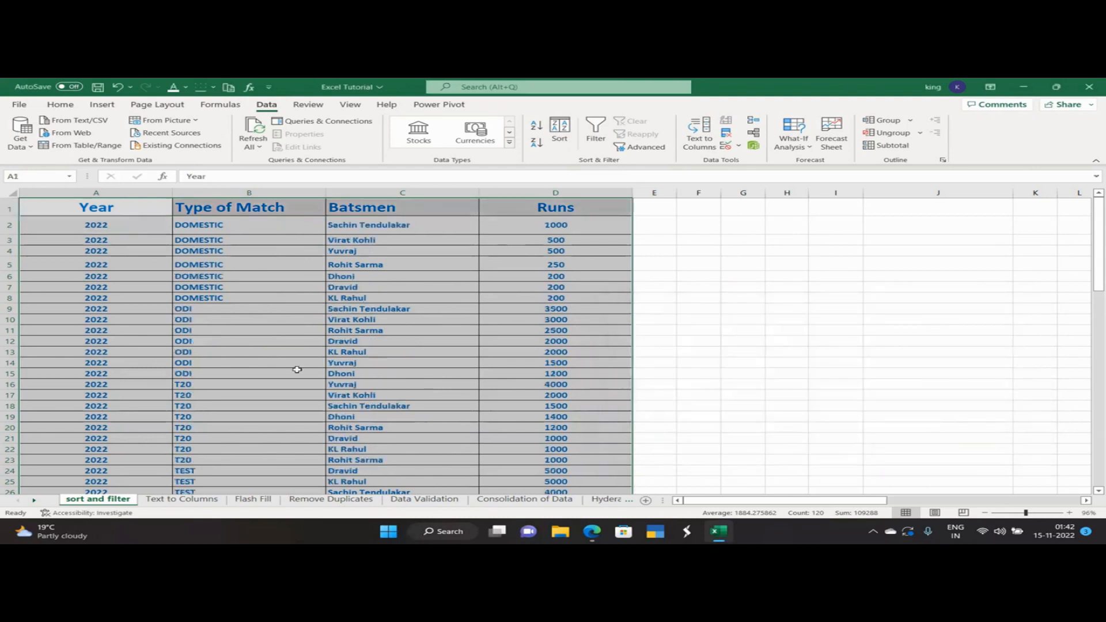
Examine the first row of the DOMESTIC, ODI, T20 and TEST groups for the leading batsman and runs
left_click(297, 370)
left_click(249, 230)
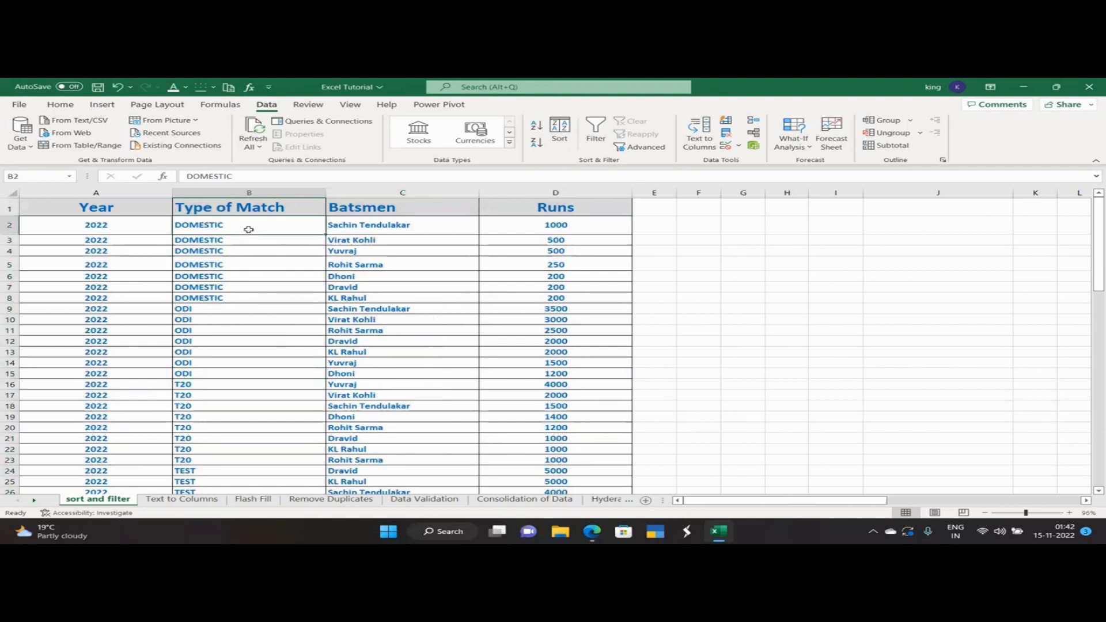
left_click(456, 228)
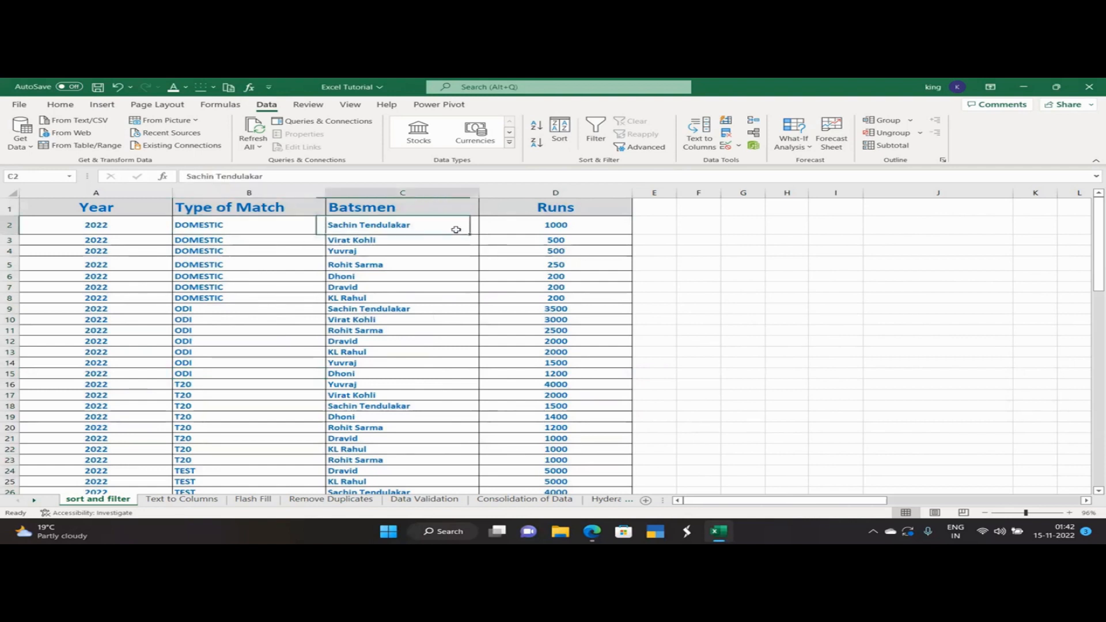
left_click(514, 229)
left_click(288, 311)
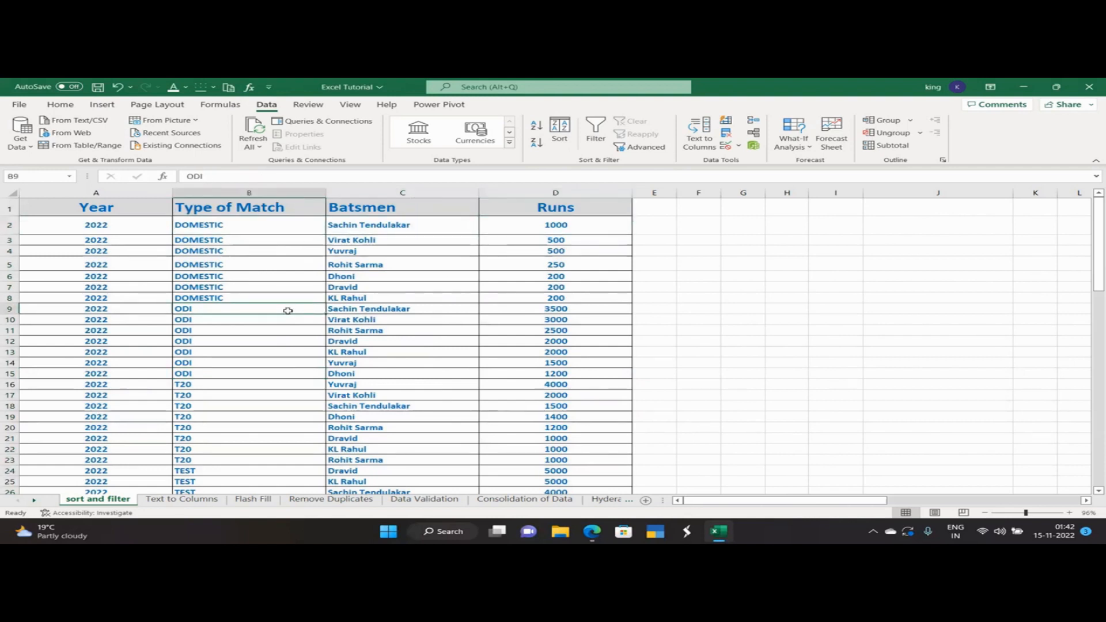
left_click(368, 311)
left_click(523, 310)
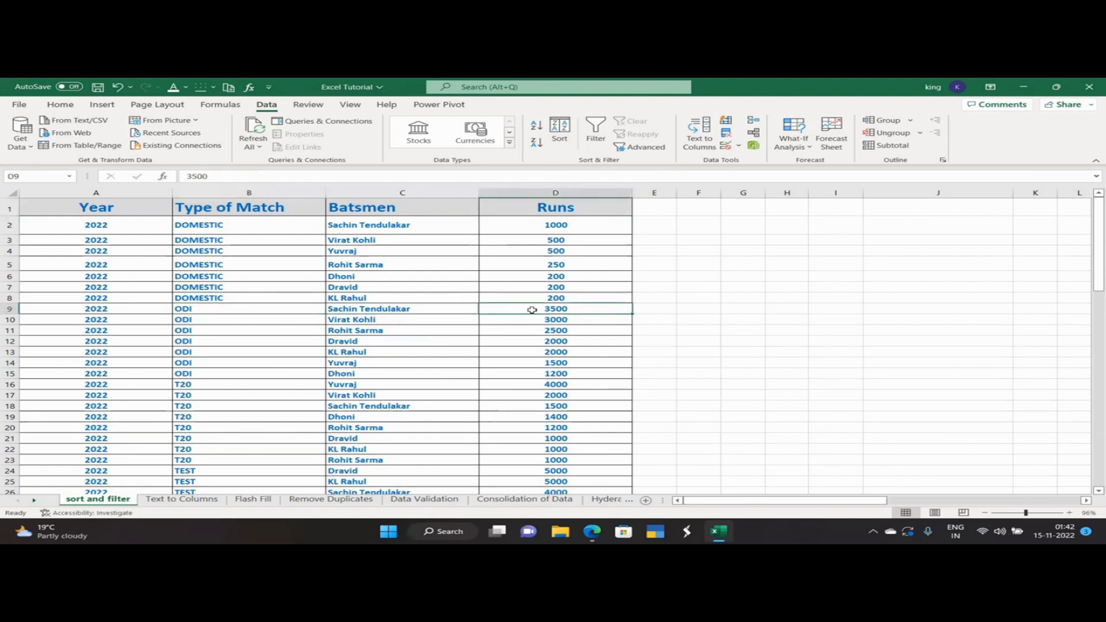
left_click(238, 384)
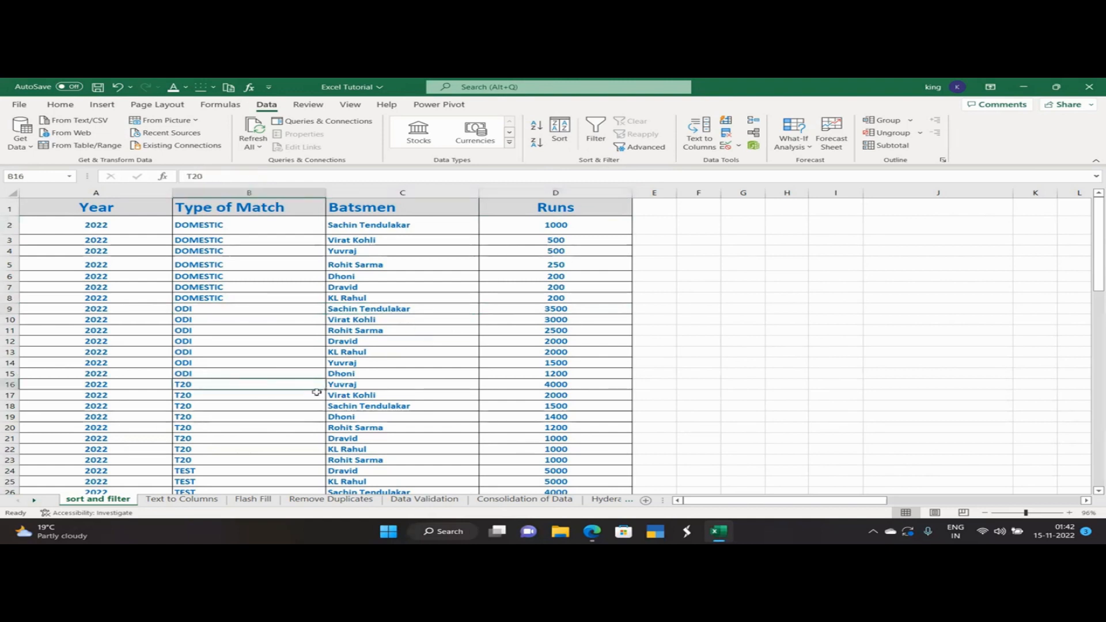
left_click(355, 387)
left_click(570, 384)
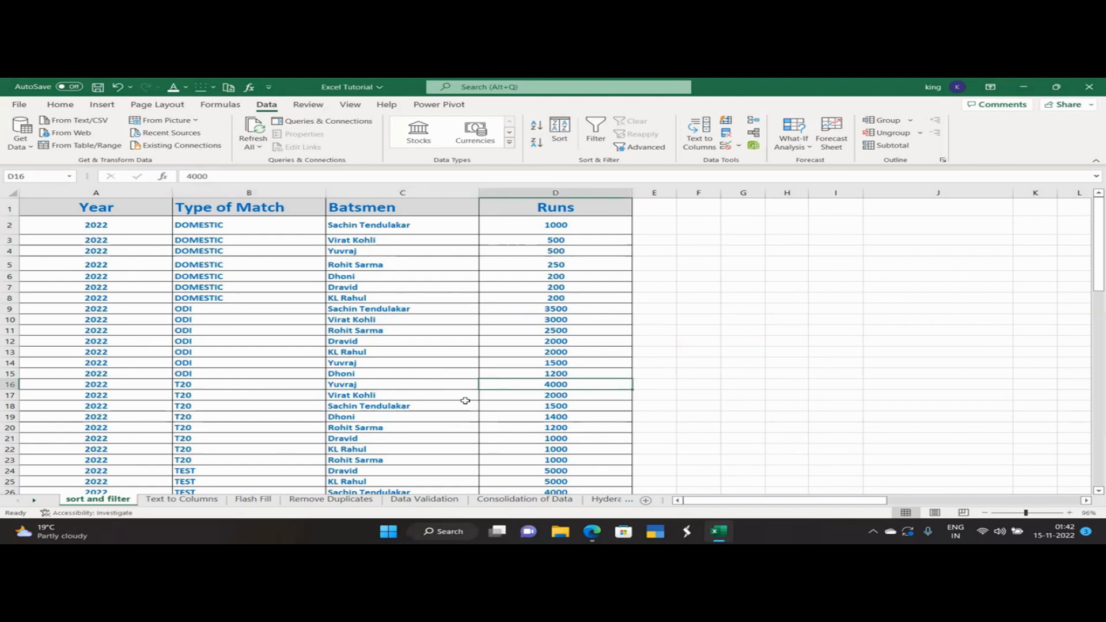
scroll(239, 441, "down", 1)
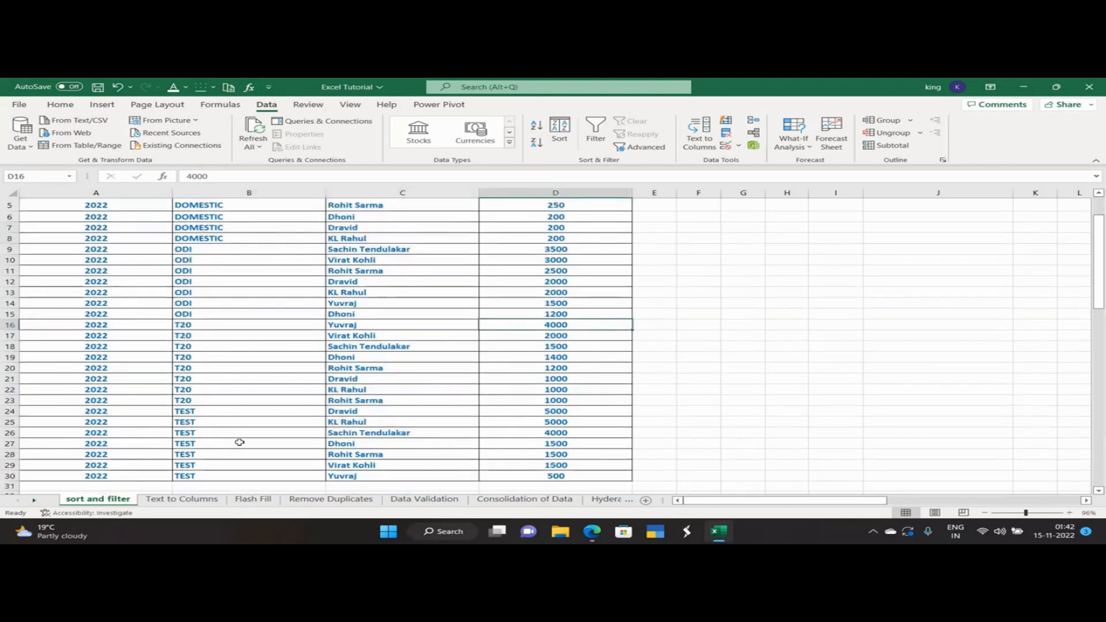
left_click(228, 414)
left_click(363, 412)
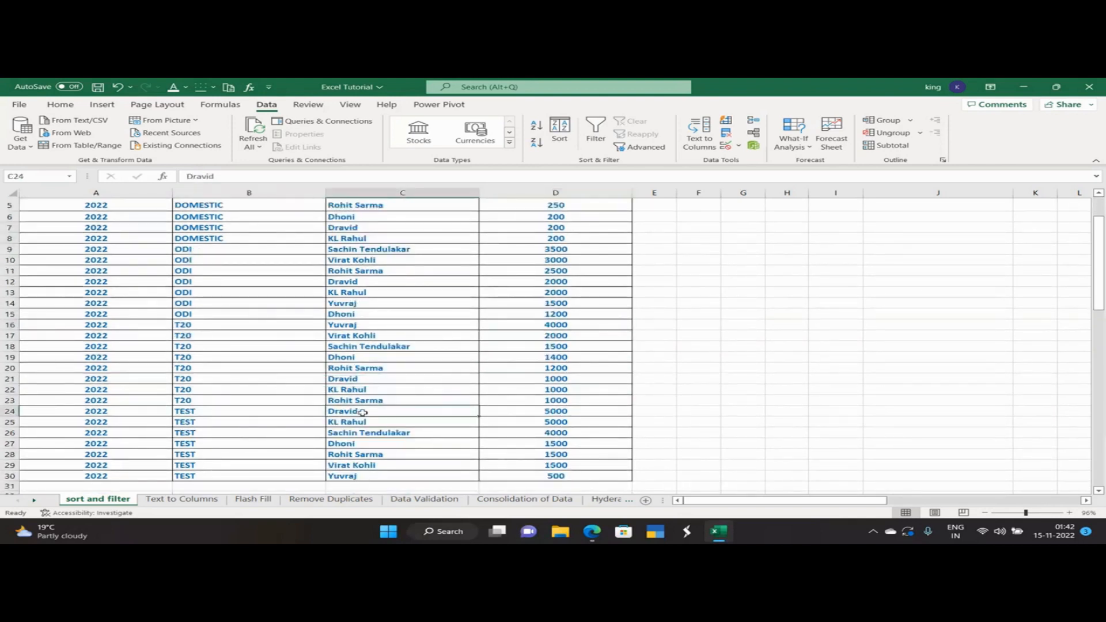
Remove the Runs level from the custom sort and apply it with only Type of Match, A to Z
left_click(518, 411)
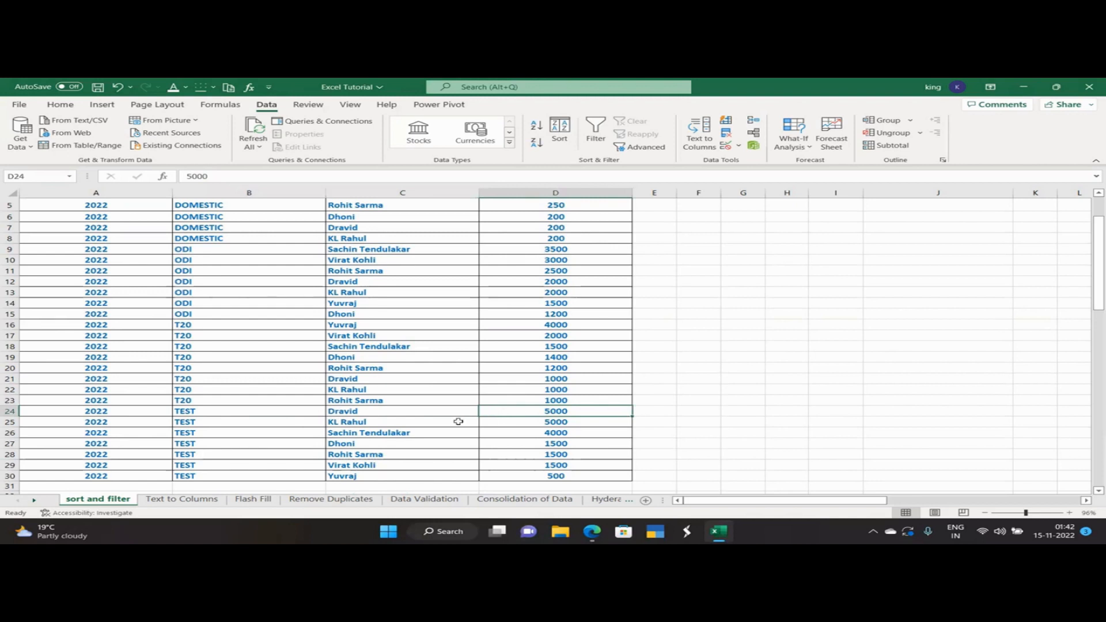
scroll(457, 422, "up", 2)
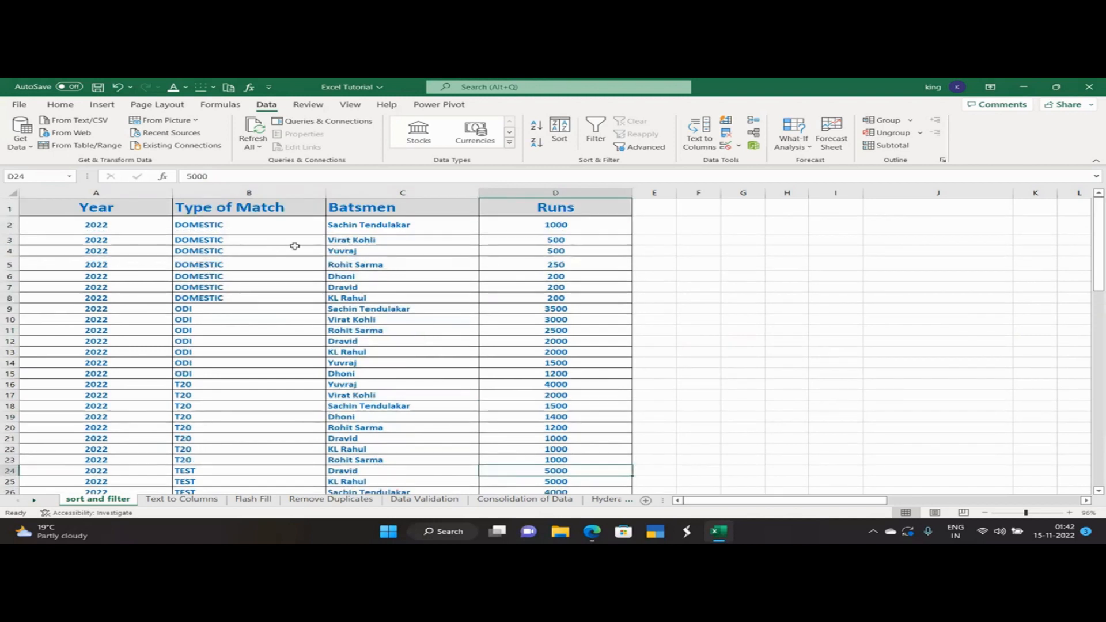
left_click(559, 131)
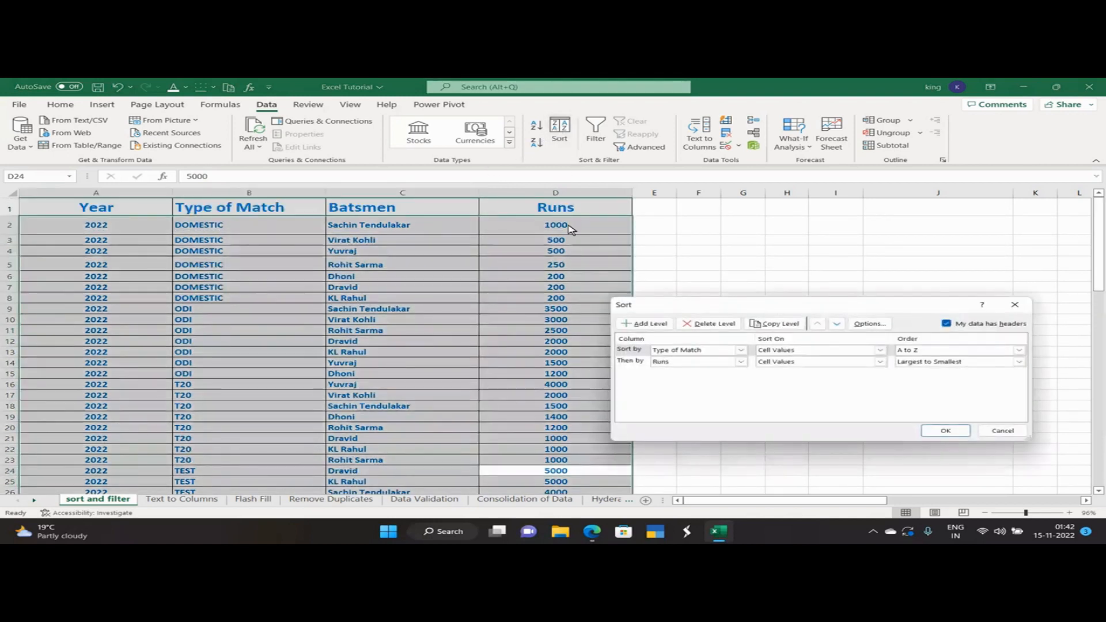
left_click(704, 362)
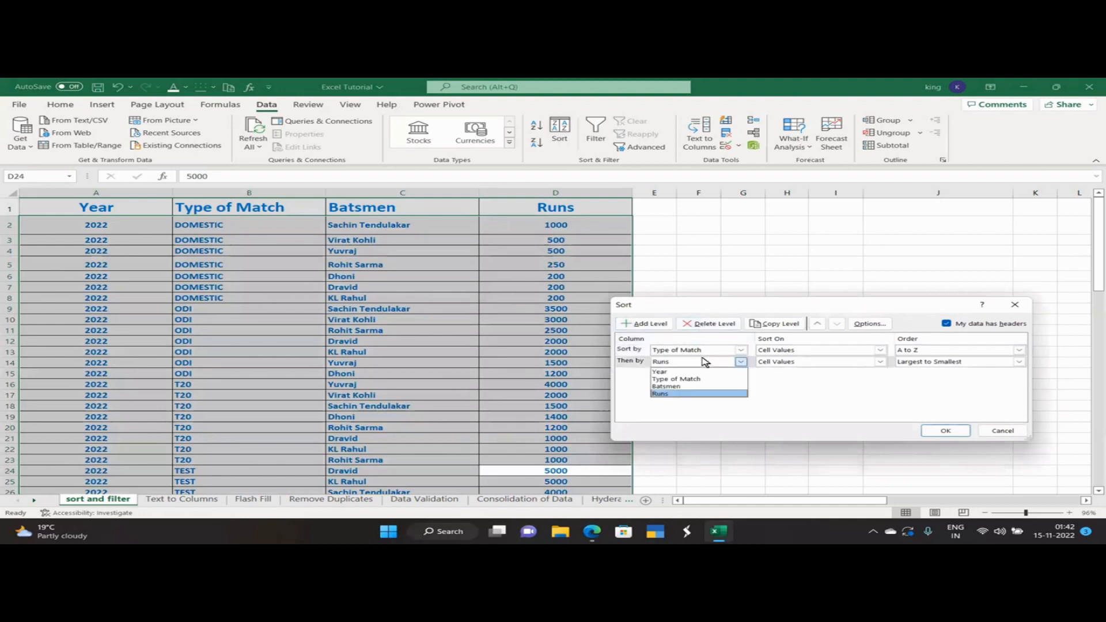
left_click(713, 325)
left_click(715, 325)
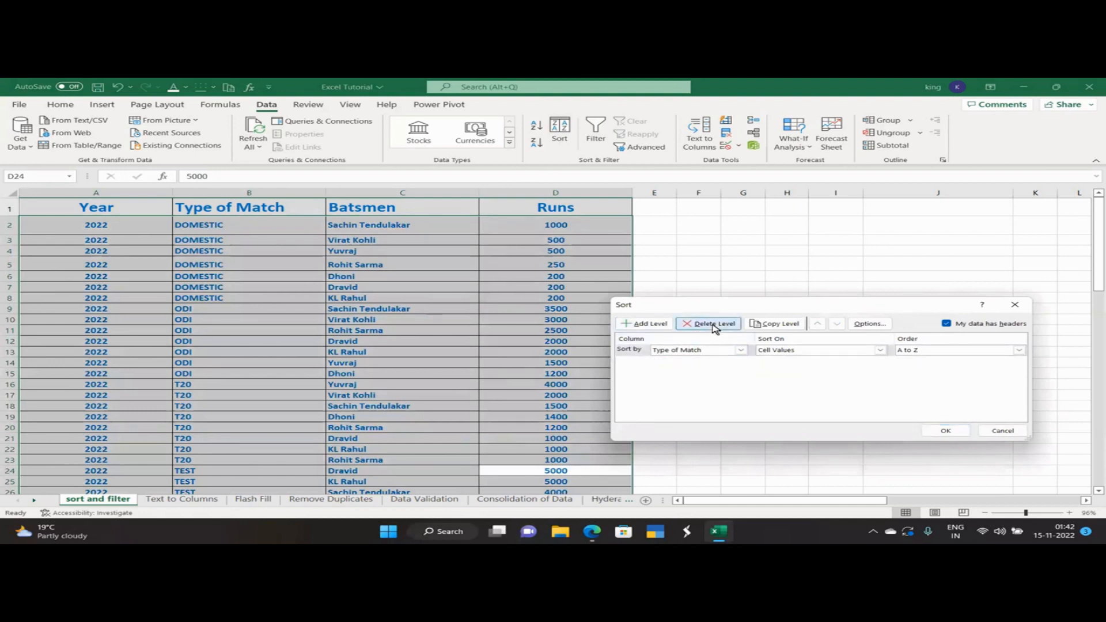
left_click(947, 428)
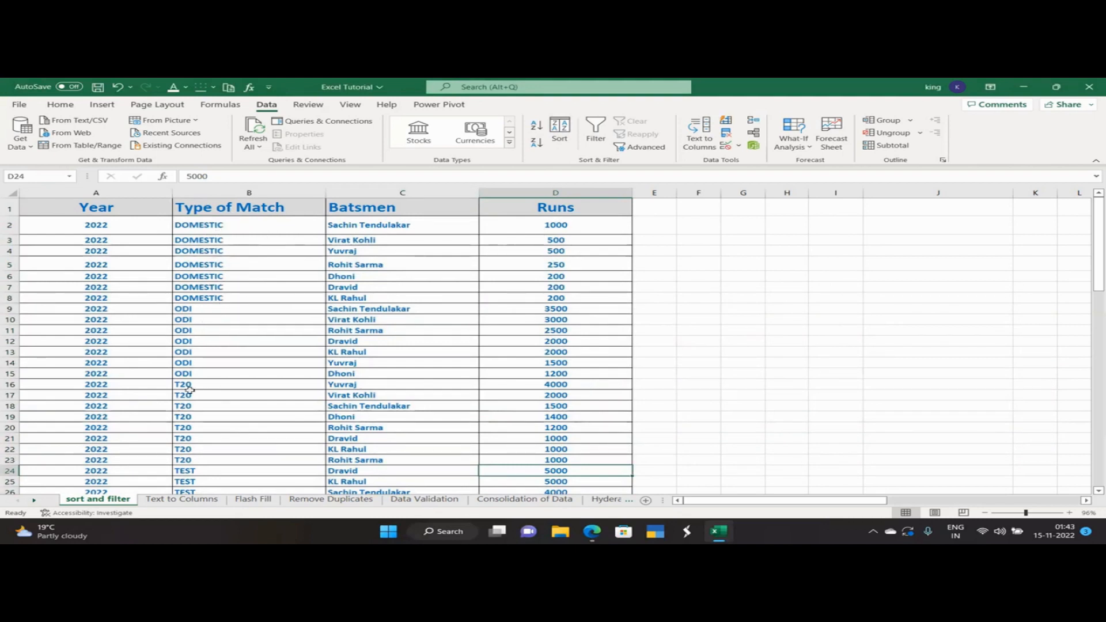
Select the whole table, add Batsmen as a second sort level, A to Z, below Type of Match, and apply the sort
left_click(371, 208)
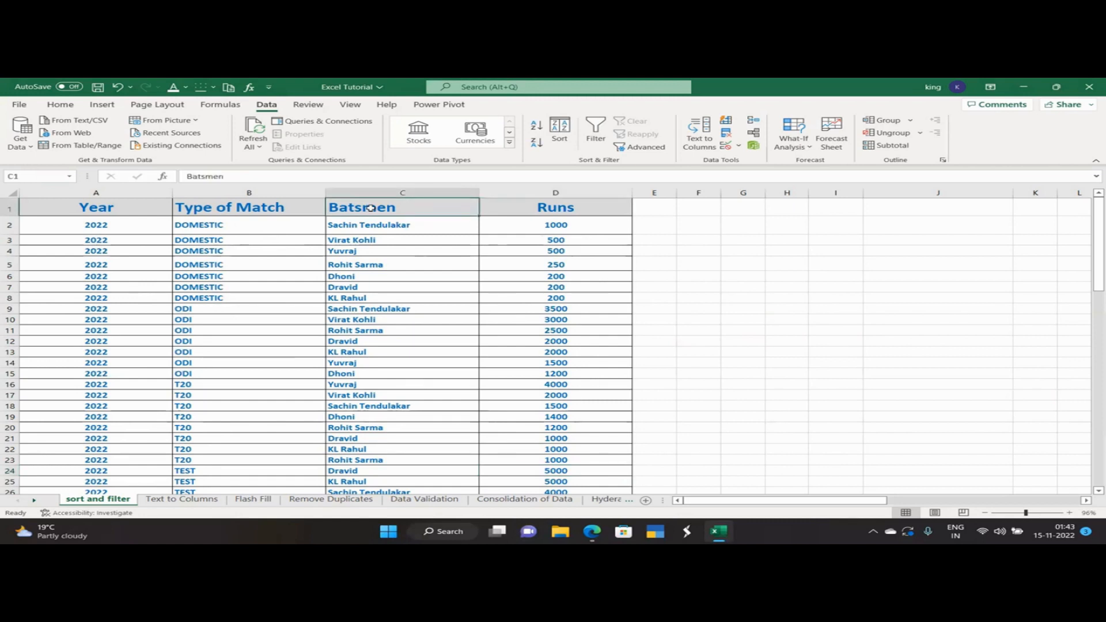
scroll(370, 208, "down", 1)
key("ctrl+a")
scroll(371, 207, "down", 1)
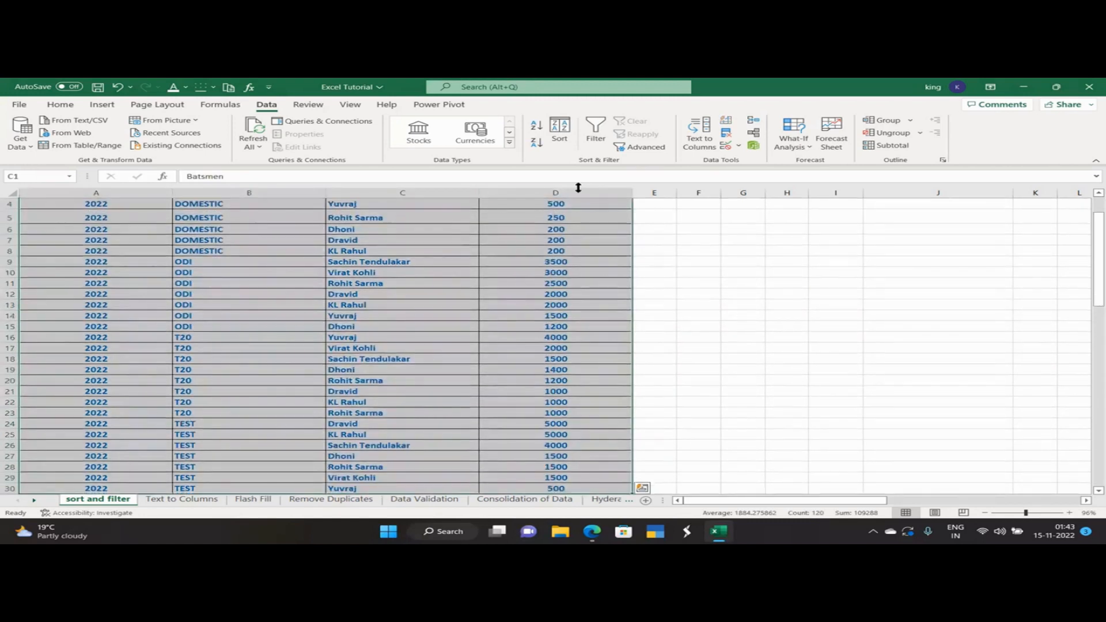
left_click(559, 131)
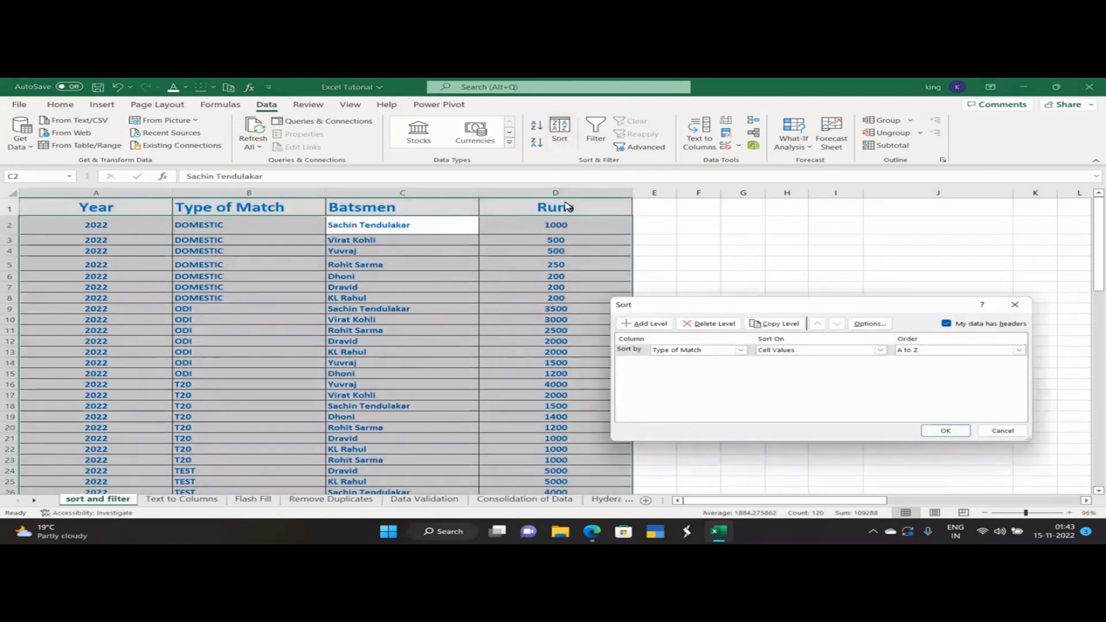
left_click(663, 324)
left_click(679, 366)
left_click(677, 392)
left_click(946, 431)
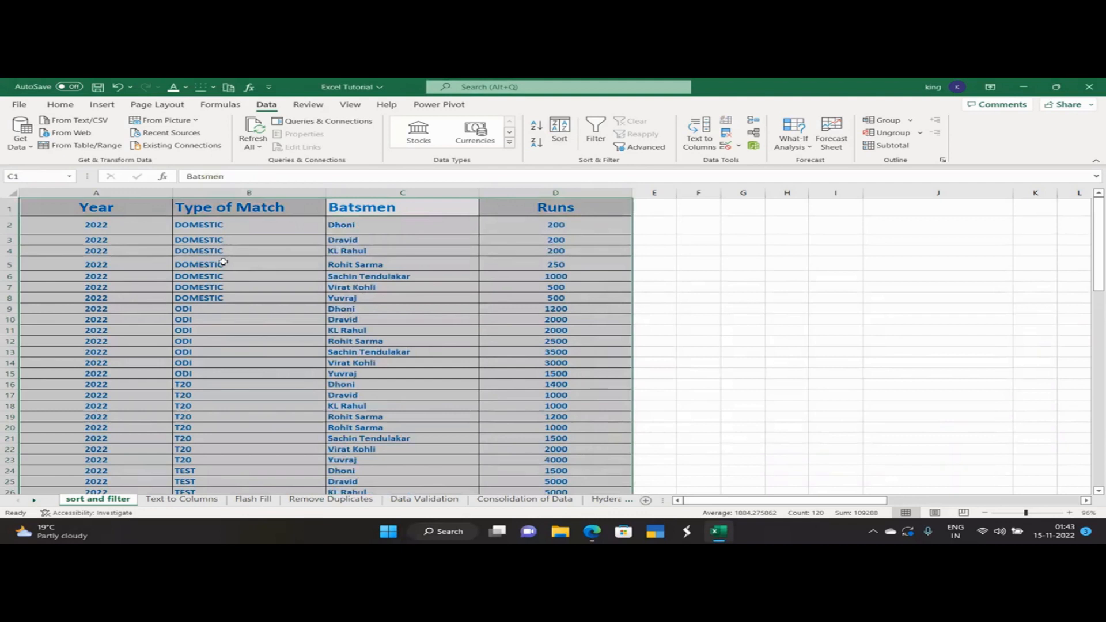
Examine the order of the batsmen within the DOMESTIC group in C2:C8
left_click(233, 235)
left_click_drag(334, 228, 344, 299)
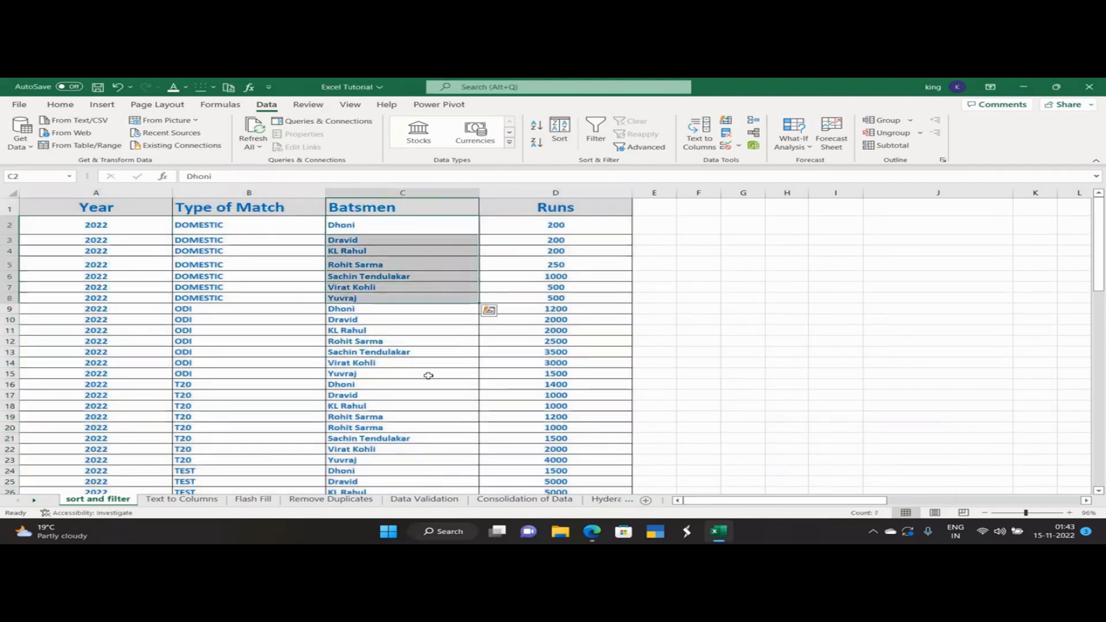
left_click(558, 141)
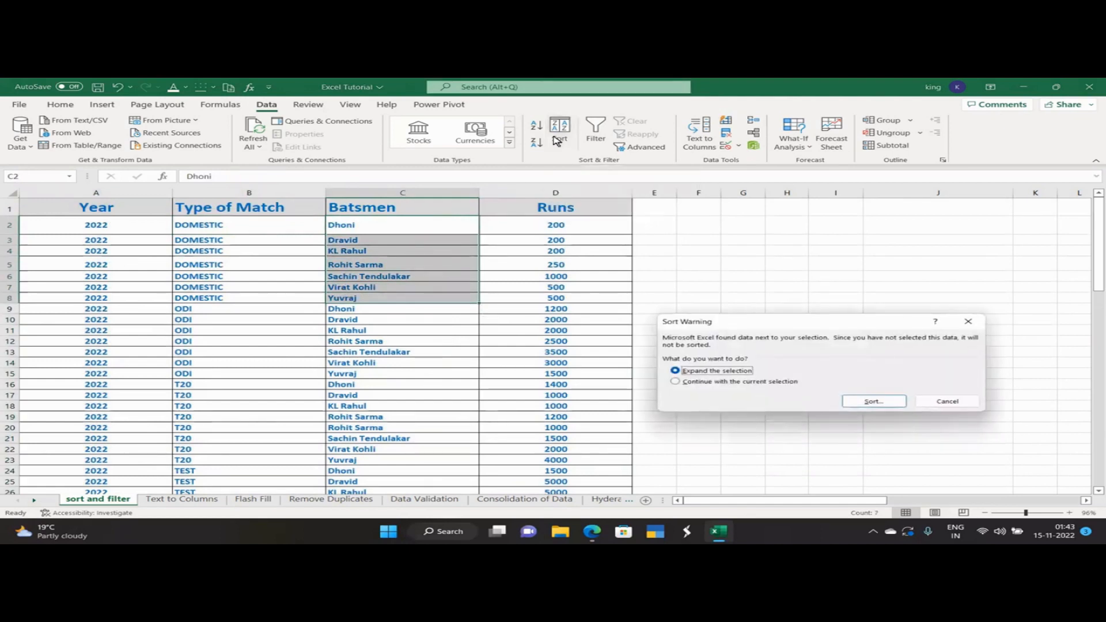
left_click(949, 402)
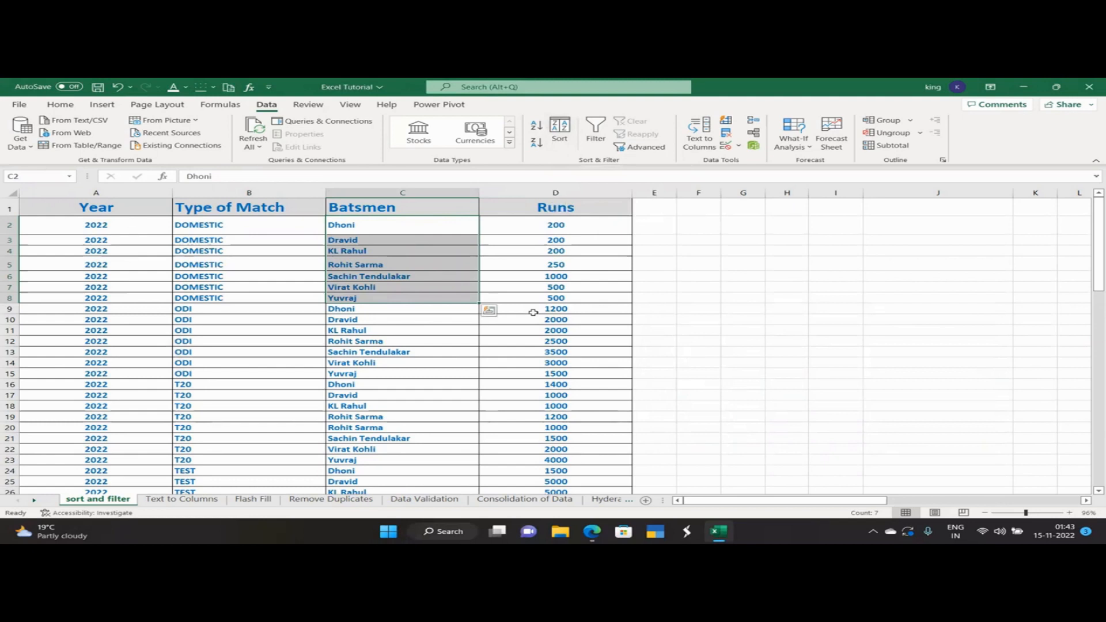
left_click(449, 323)
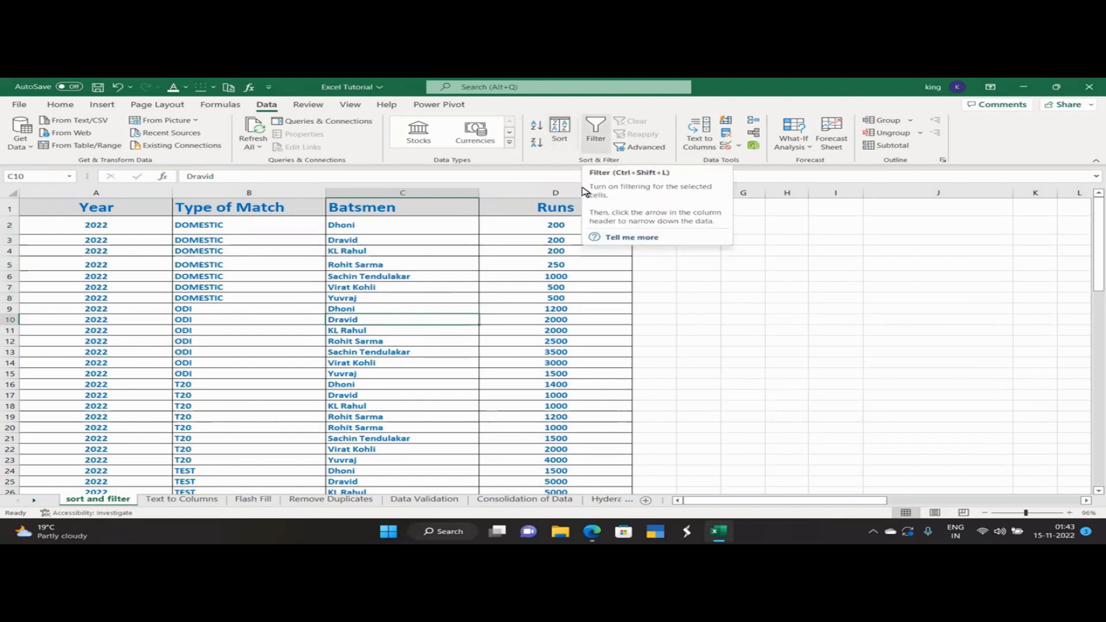
left_click(461, 275)
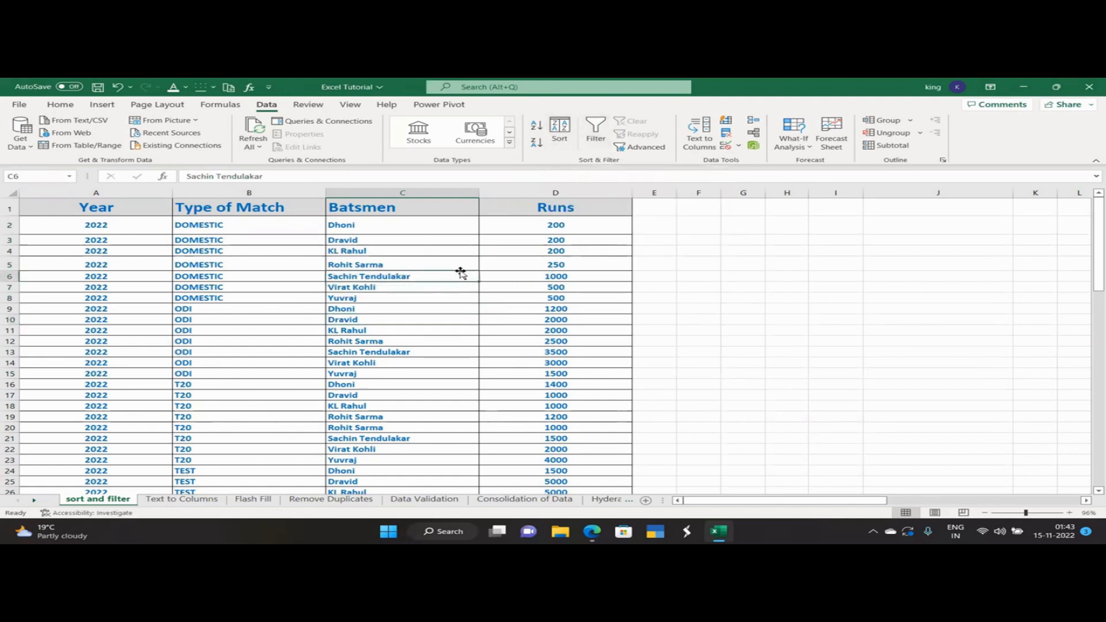
Select the whole table with its headers and turn on filtering for all columns
left_click(100, 216)
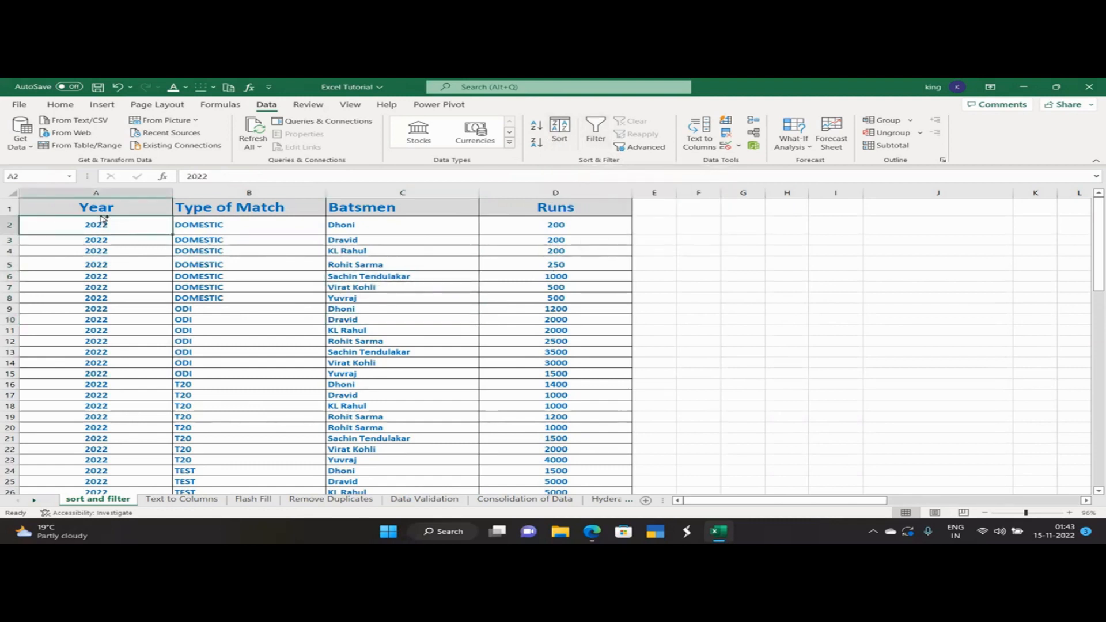
key("ctrl+a")
left_click(595, 127)
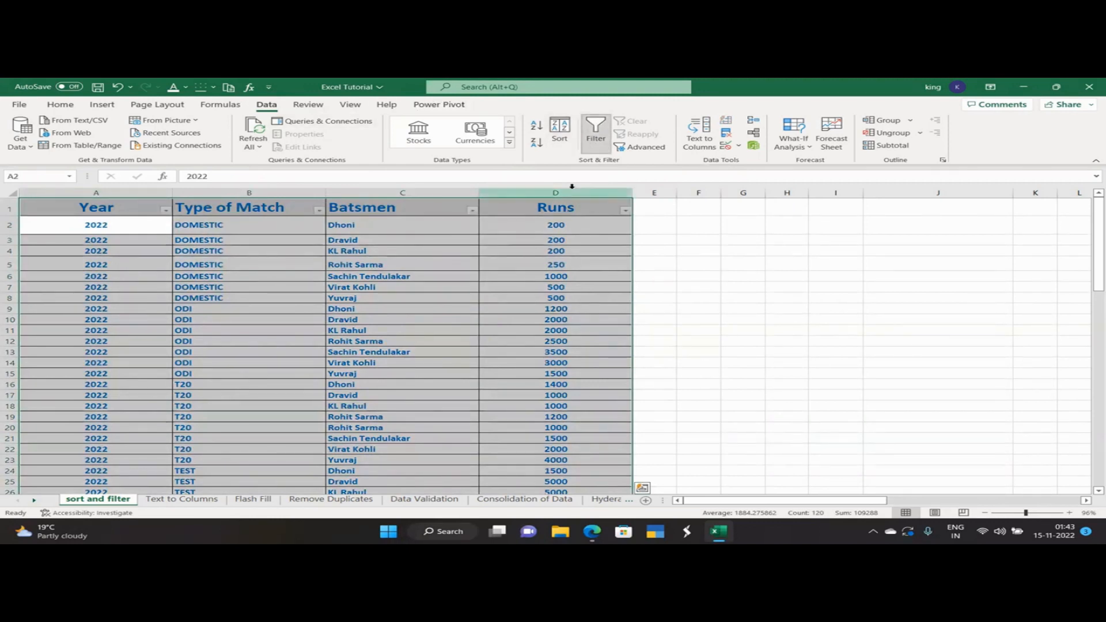
left_click(655, 267)
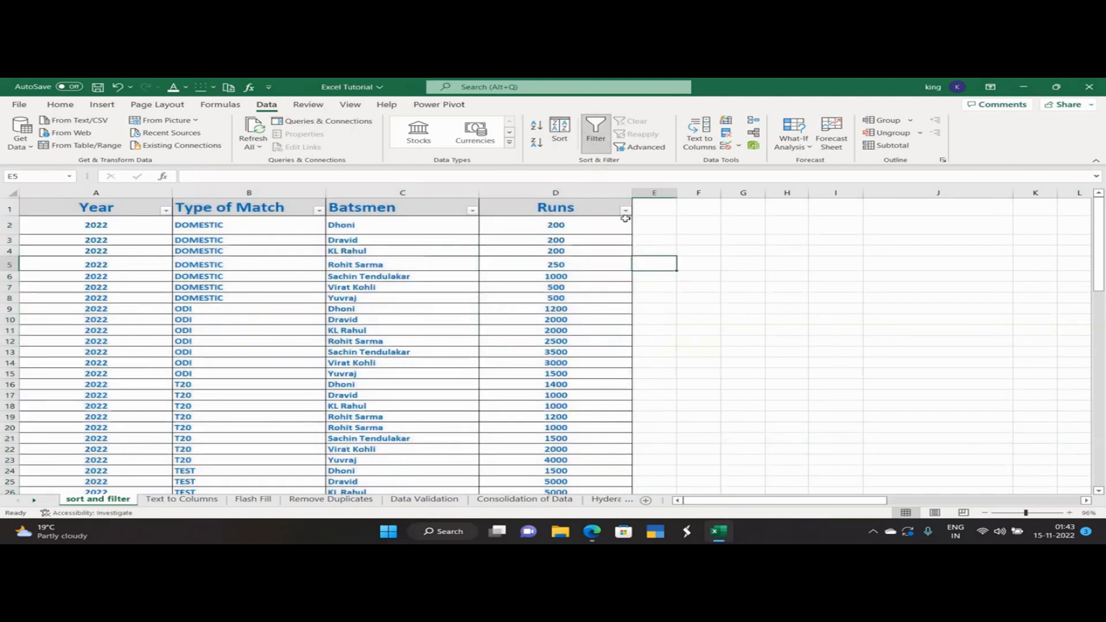
Filter Runs to exclude 250, 500, 1000, 1200, 1400, 2500 and 3000
left_click(626, 212)
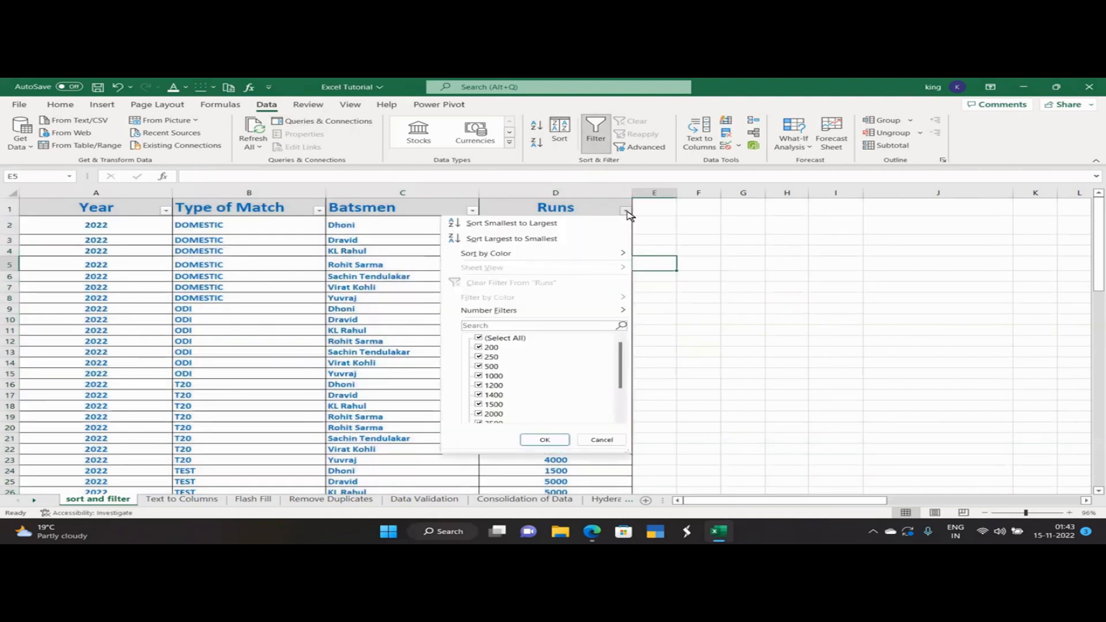
scroll(491, 363, "down", 2)
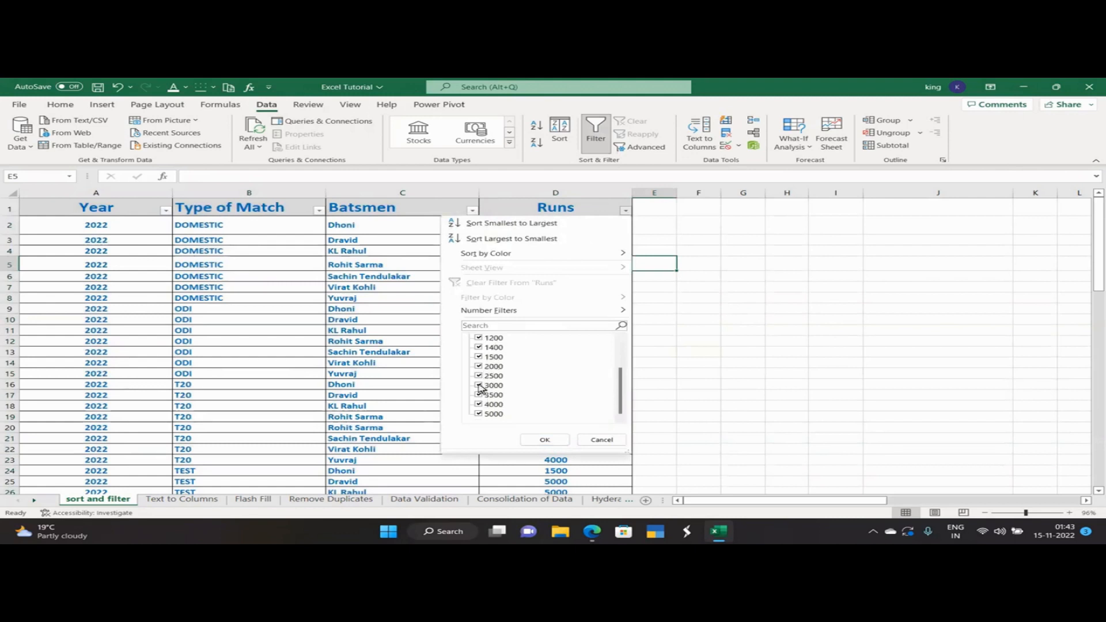
scroll(485, 389, "up", 2)
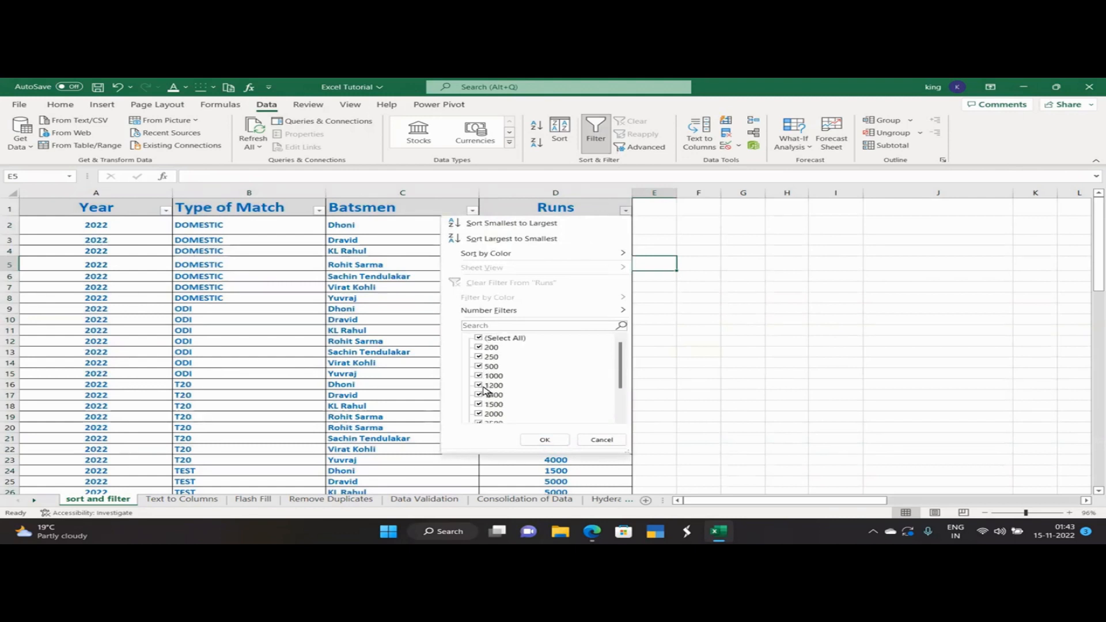
left_click(482, 357)
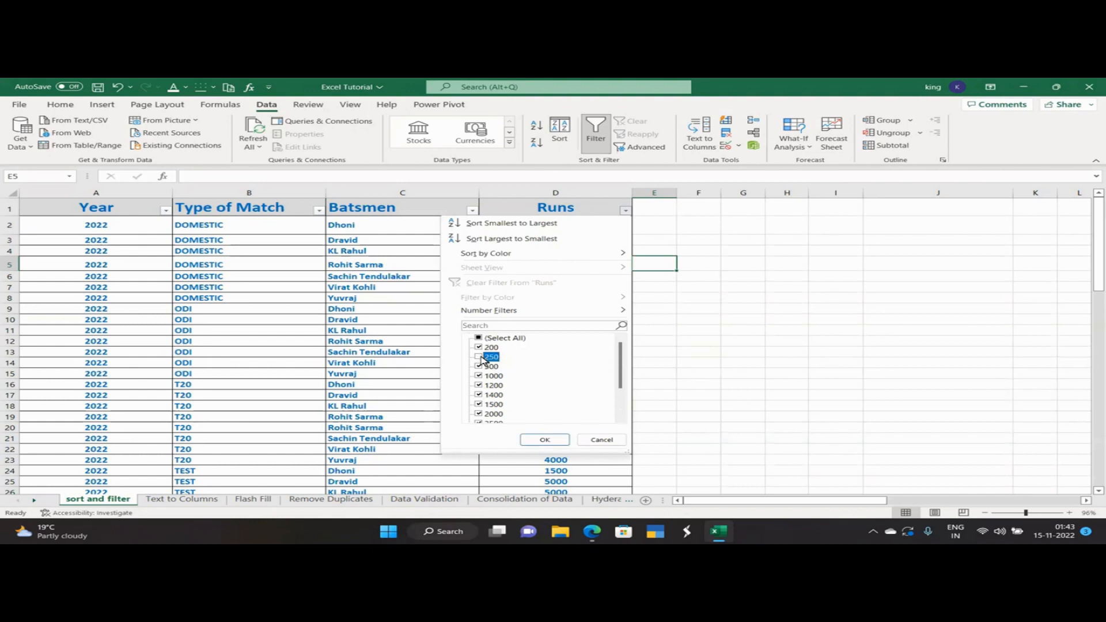
left_click(479, 367)
left_click(479, 376)
left_click(479, 386)
left_click(479, 395)
scroll(479, 398, "down", 2)
left_click(479, 386)
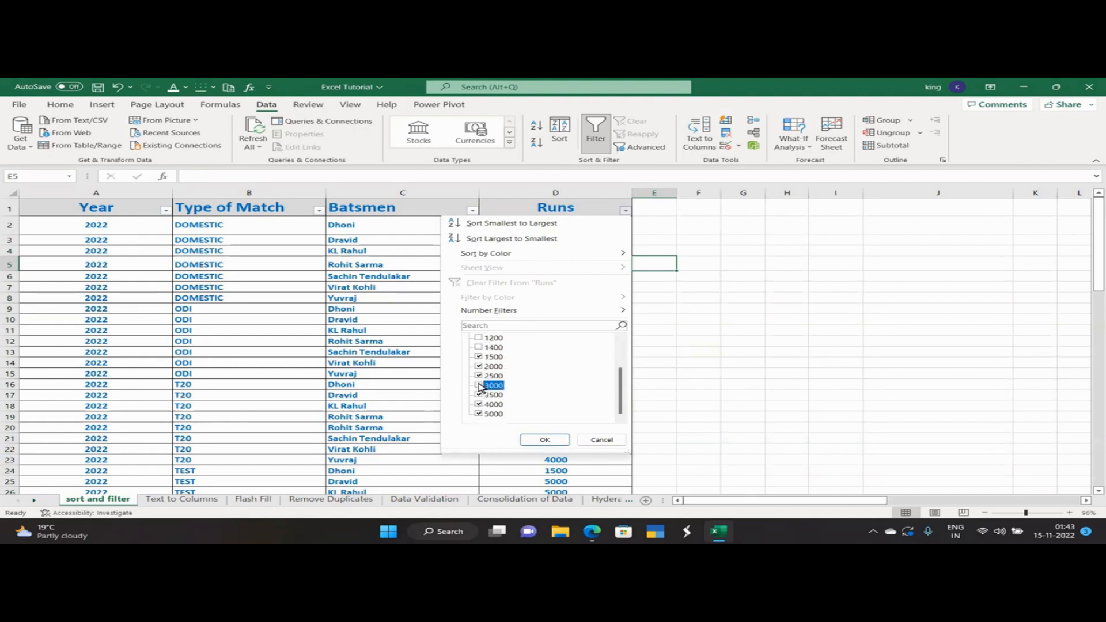
left_click(539, 440)
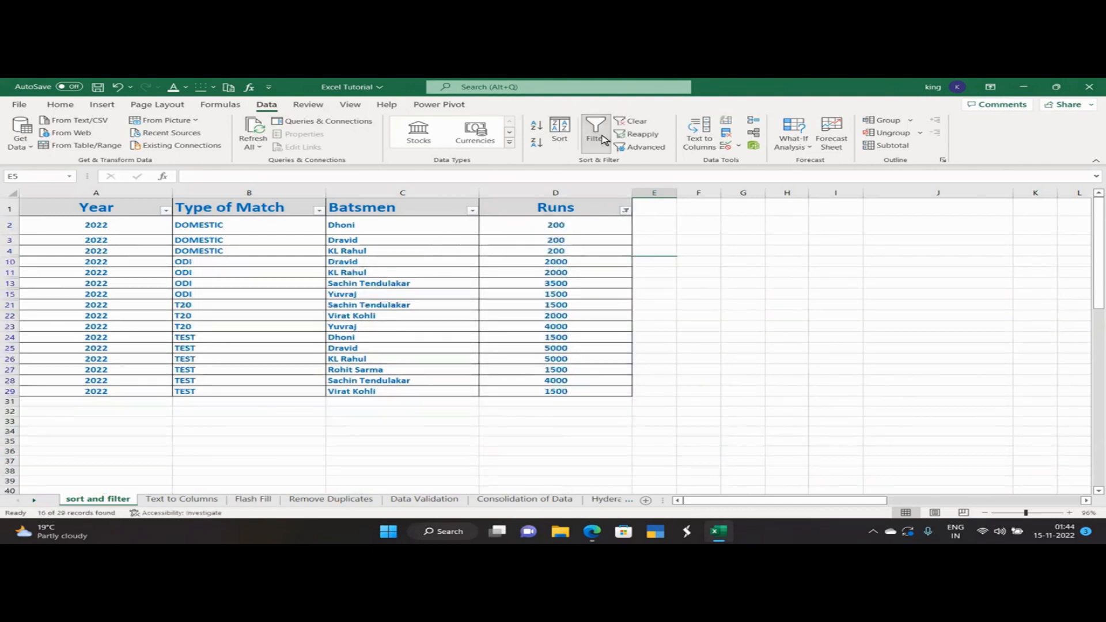
Reselect all values in the Runs filter to show every row again
left_click(625, 213)
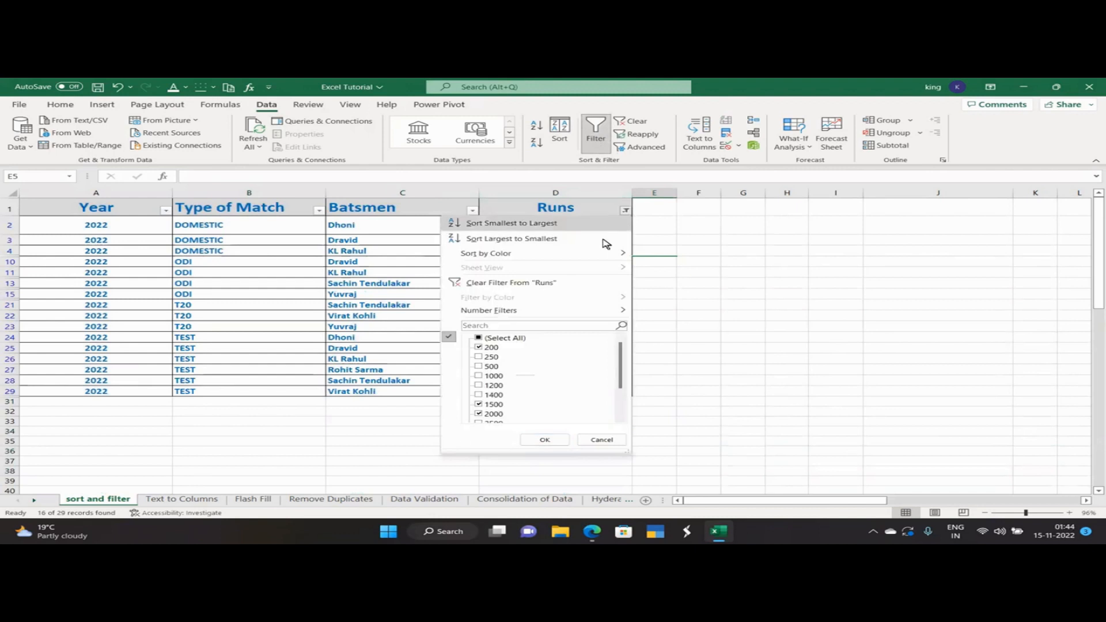
left_click(479, 338)
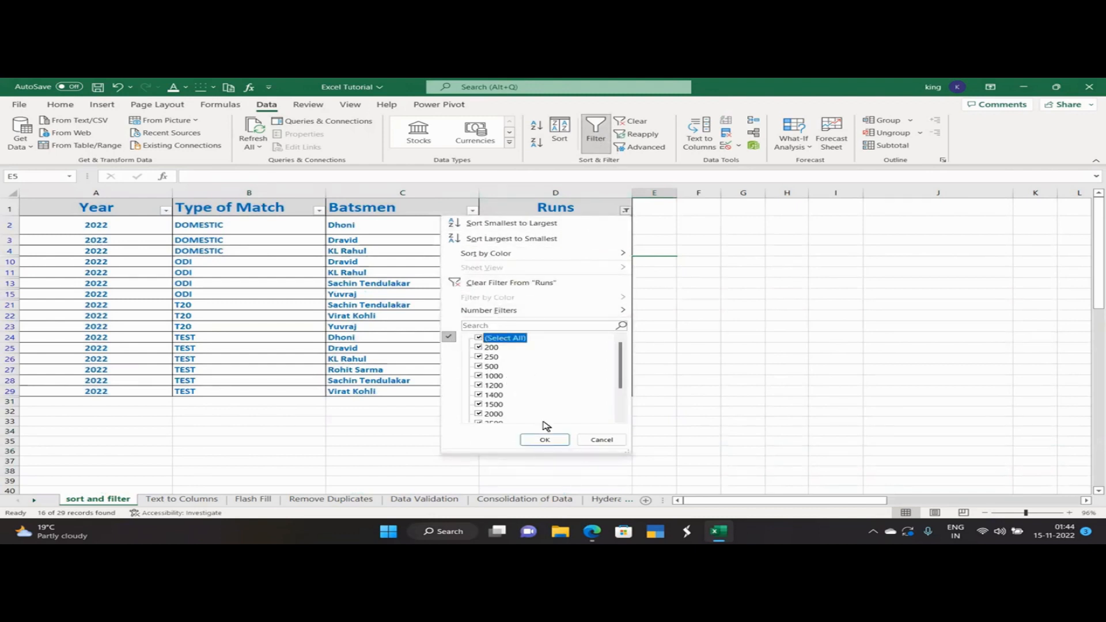
left_click(546, 439)
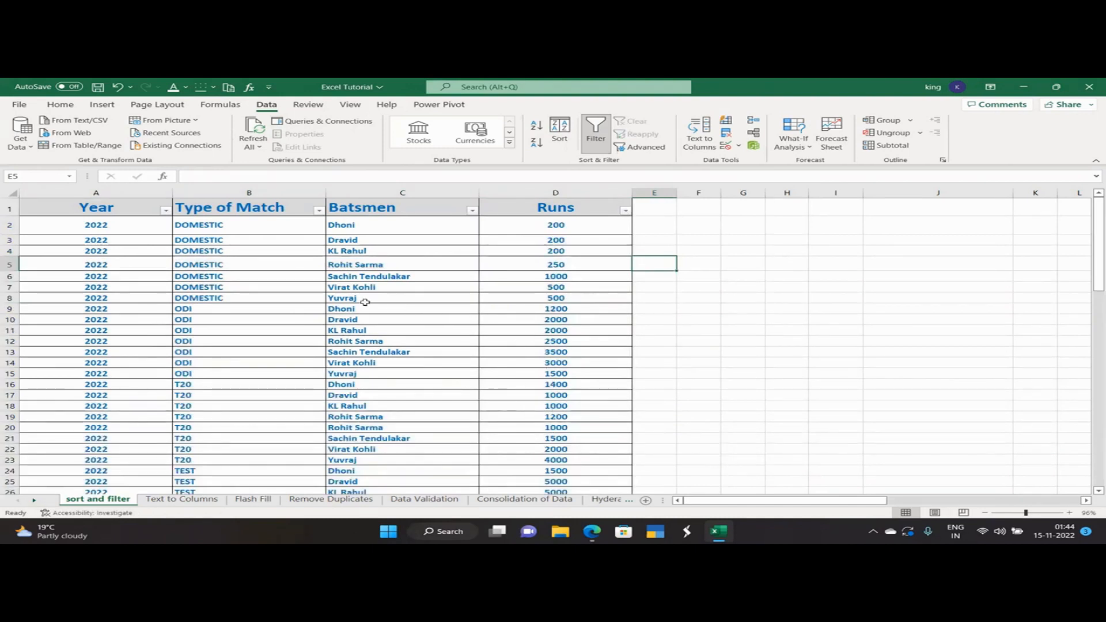
Filter the Batsmen column to show only Dhoni and Sachin Tendulakar
left_click(358, 279)
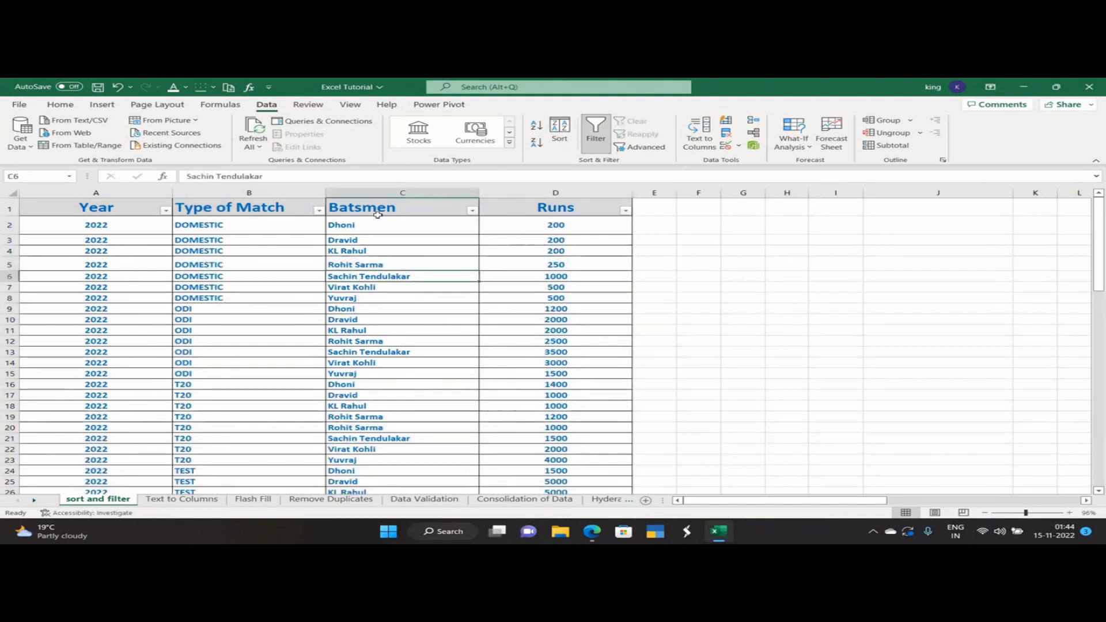
left_click(471, 210)
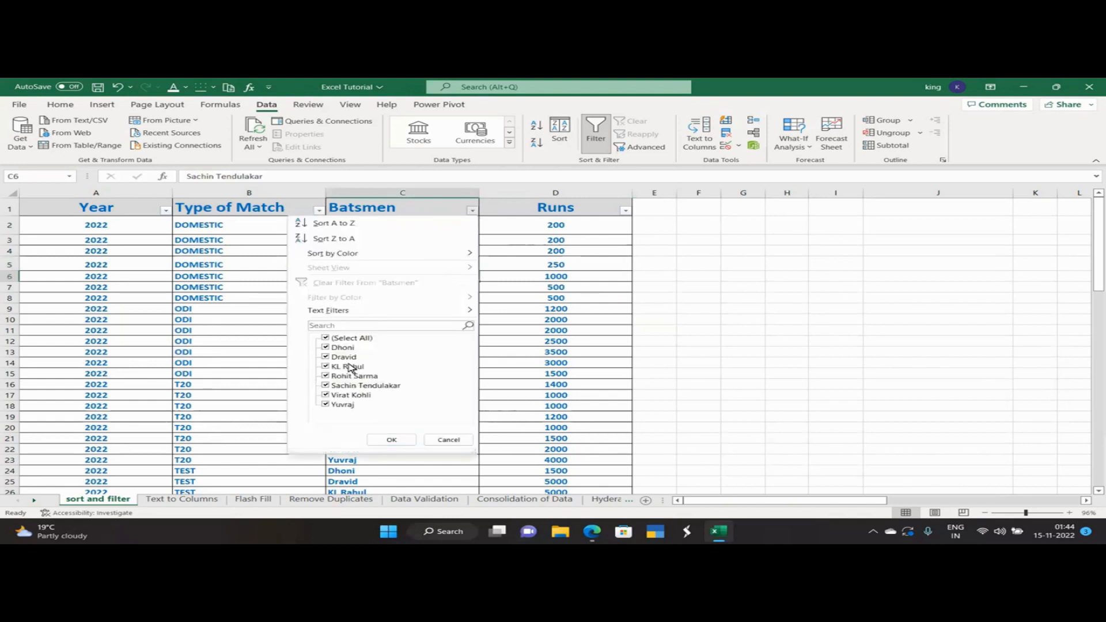
left_click(326, 376)
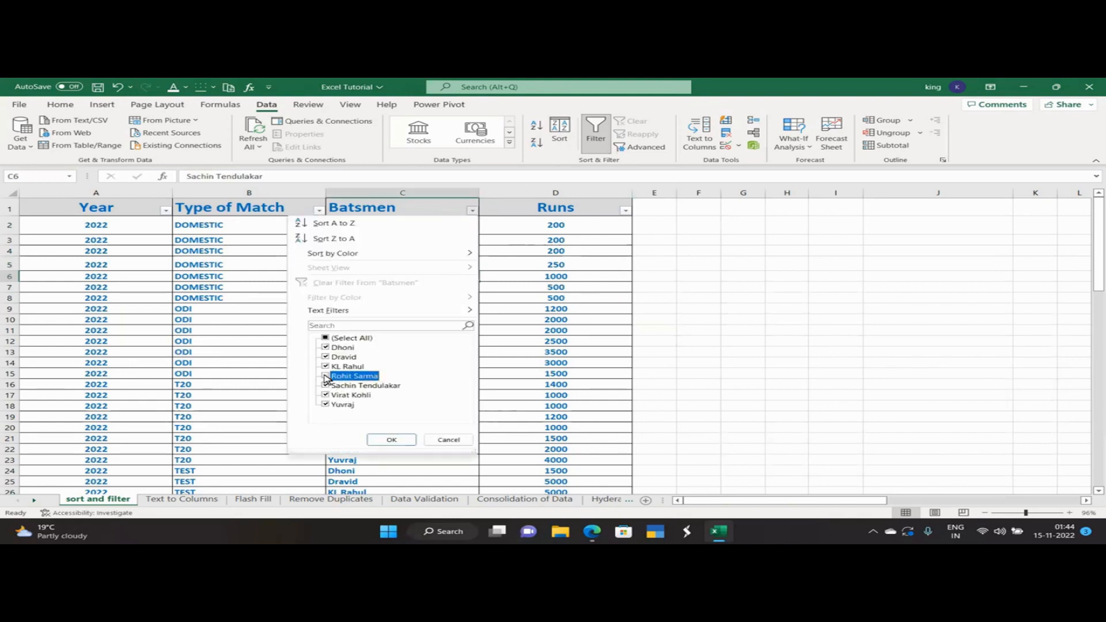
left_click(325, 366)
left_click(325, 357)
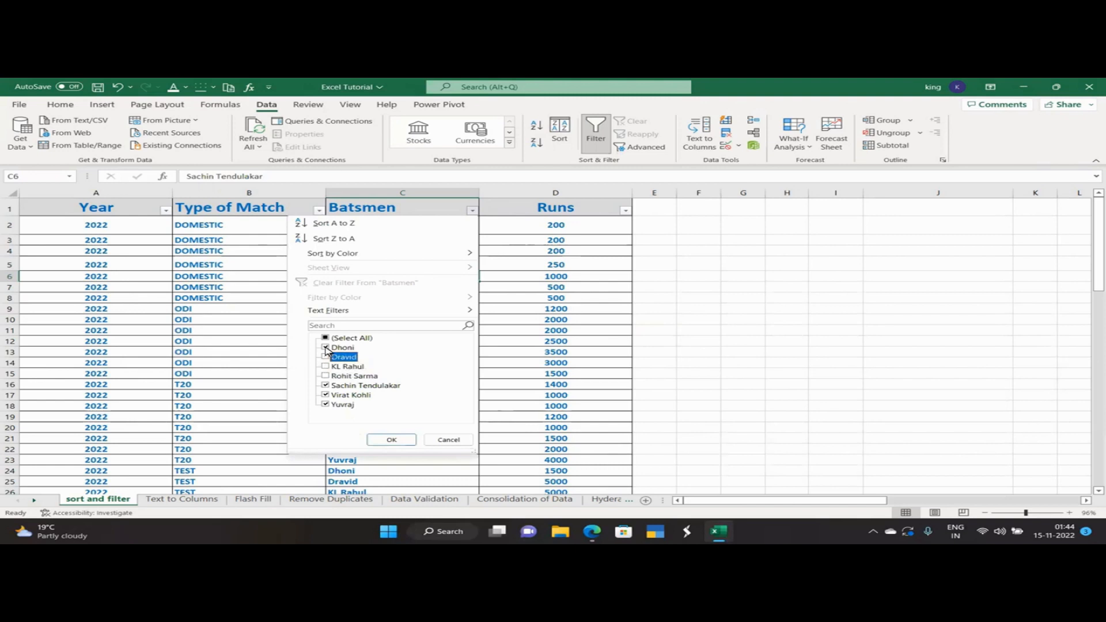
left_click(325, 395)
left_click(326, 405)
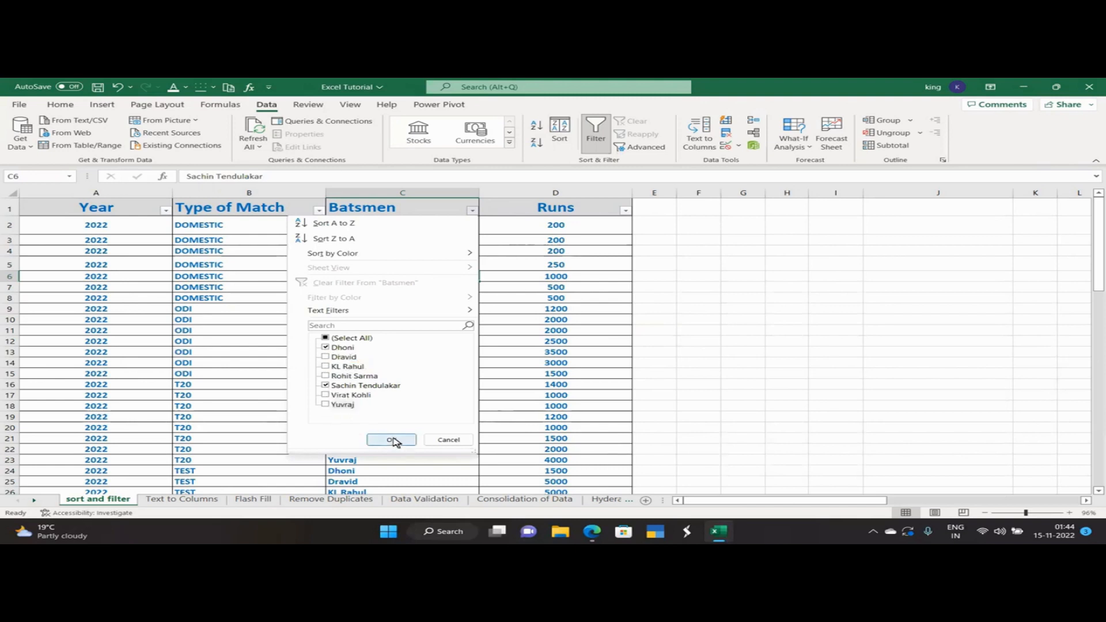
left_click(392, 440)
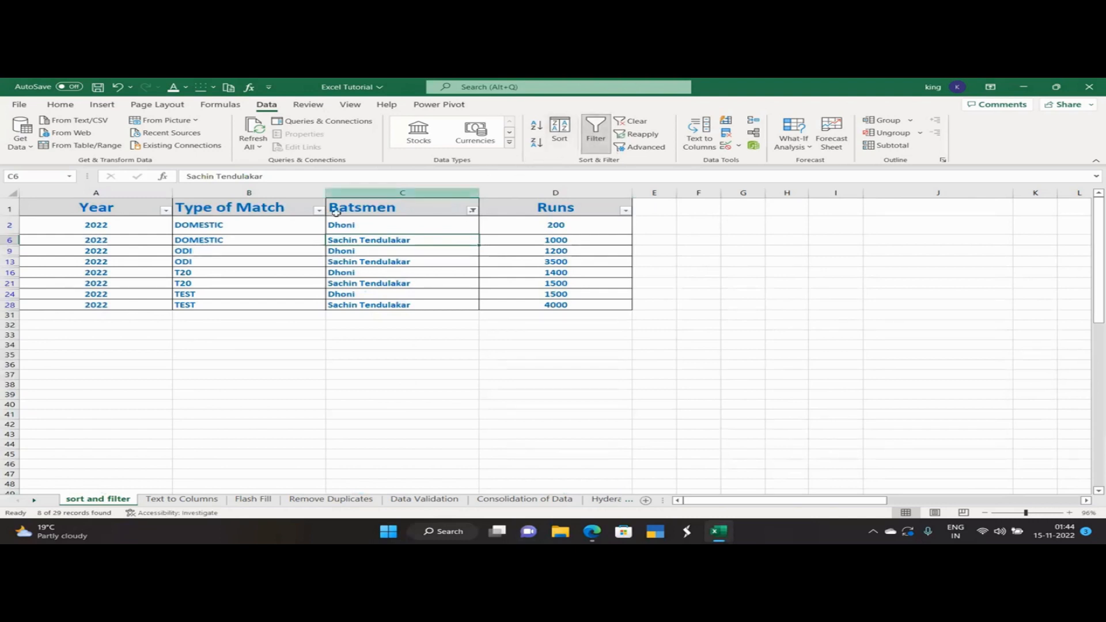
Exclude Dhoni from the Batsmen filter, leaving only Sachin Tendulakar selected
left_click(472, 211)
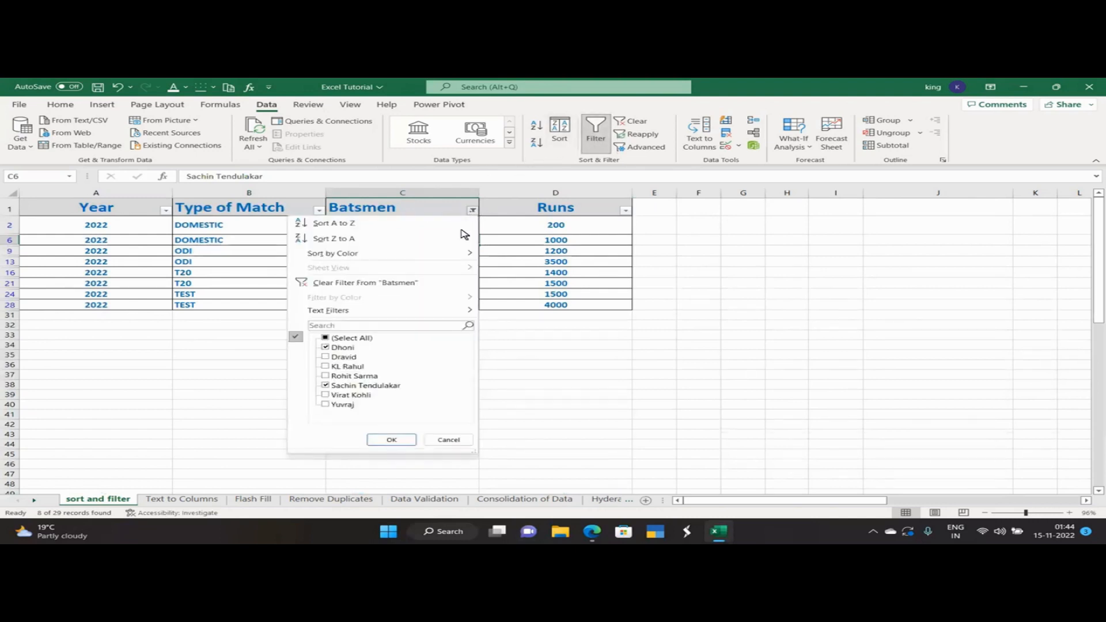
left_click(326, 348)
left_click(392, 440)
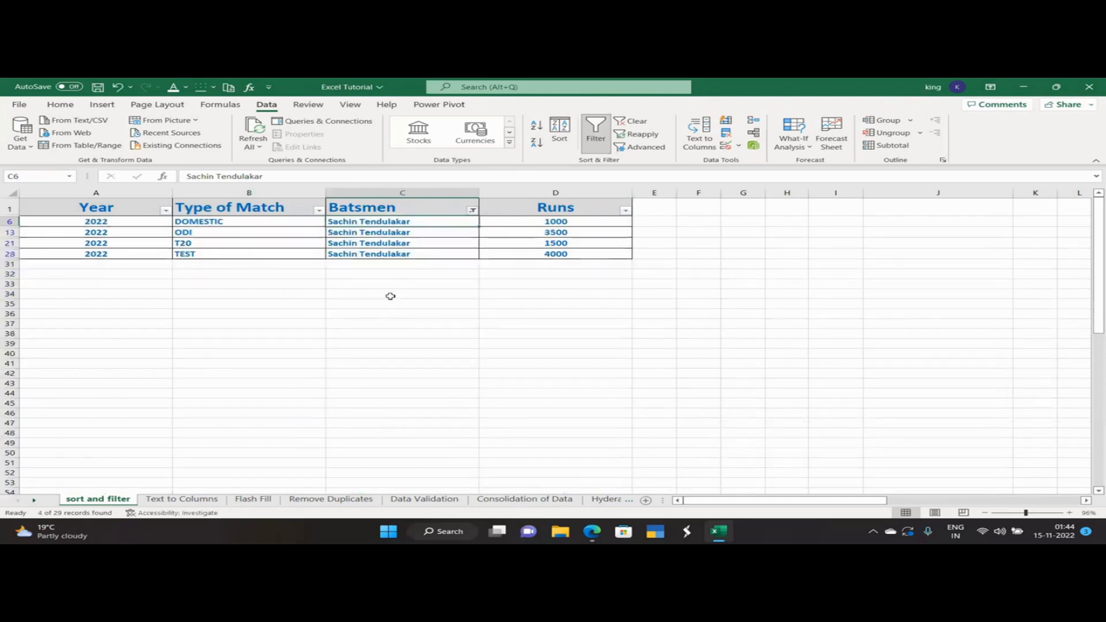
Change the Batsmen filter to show only Yuvraj instead of Sachin Tendulakar
left_click(472, 211)
left_click(337, 404)
left_click(345, 386)
left_click(385, 439)
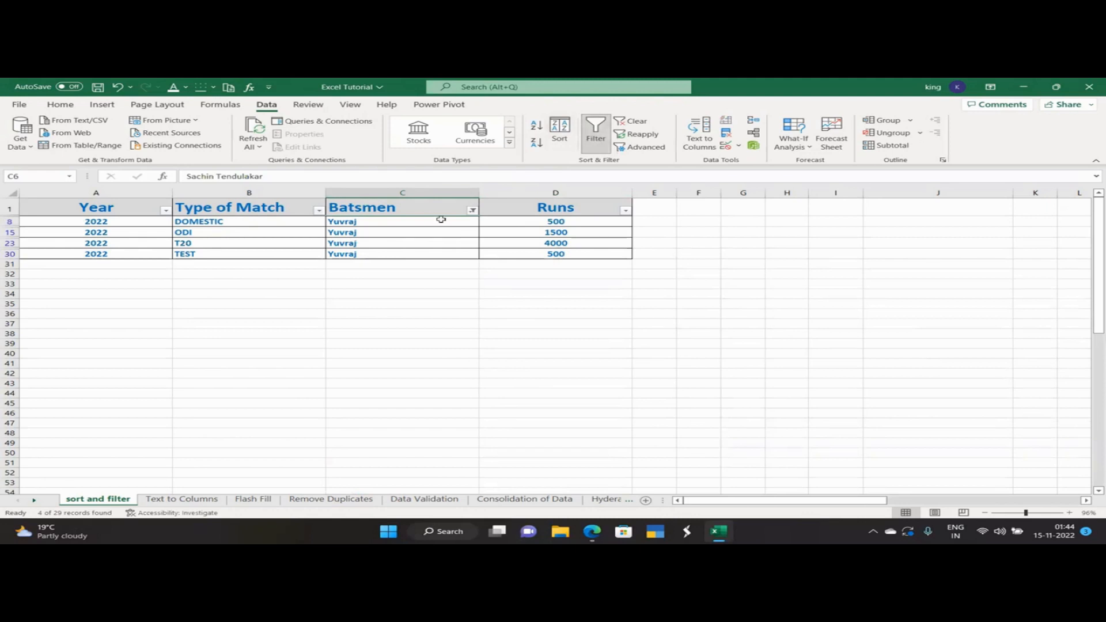
Change the Batsmen filter to show only Dravid instead of Yuvraj
left_click(472, 211)
left_click(341, 358)
left_click(327, 404)
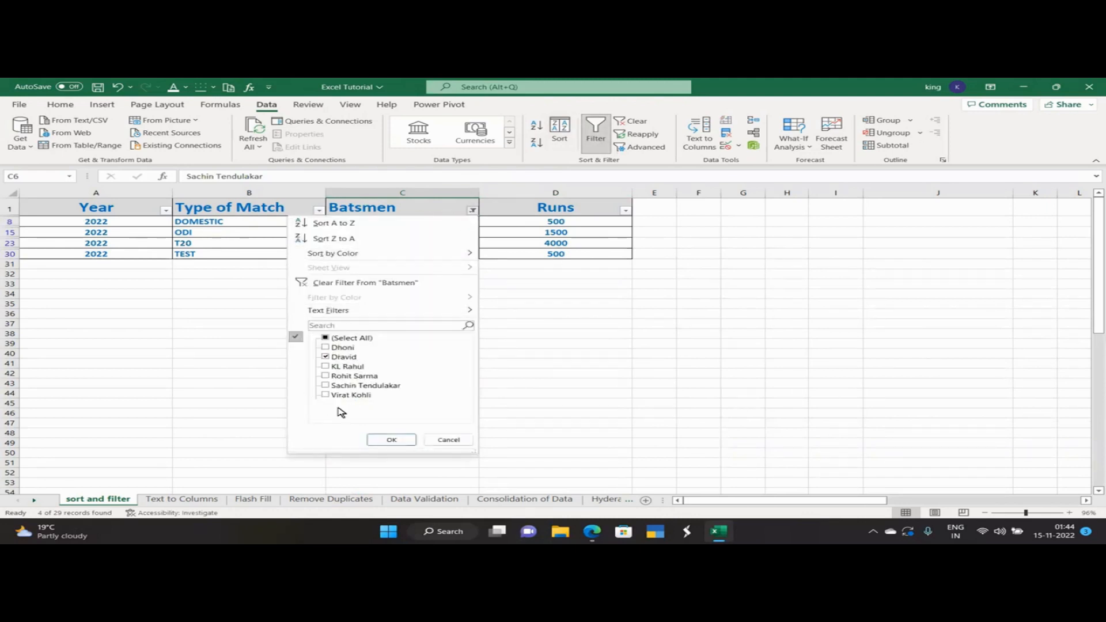
left_click(391, 439)
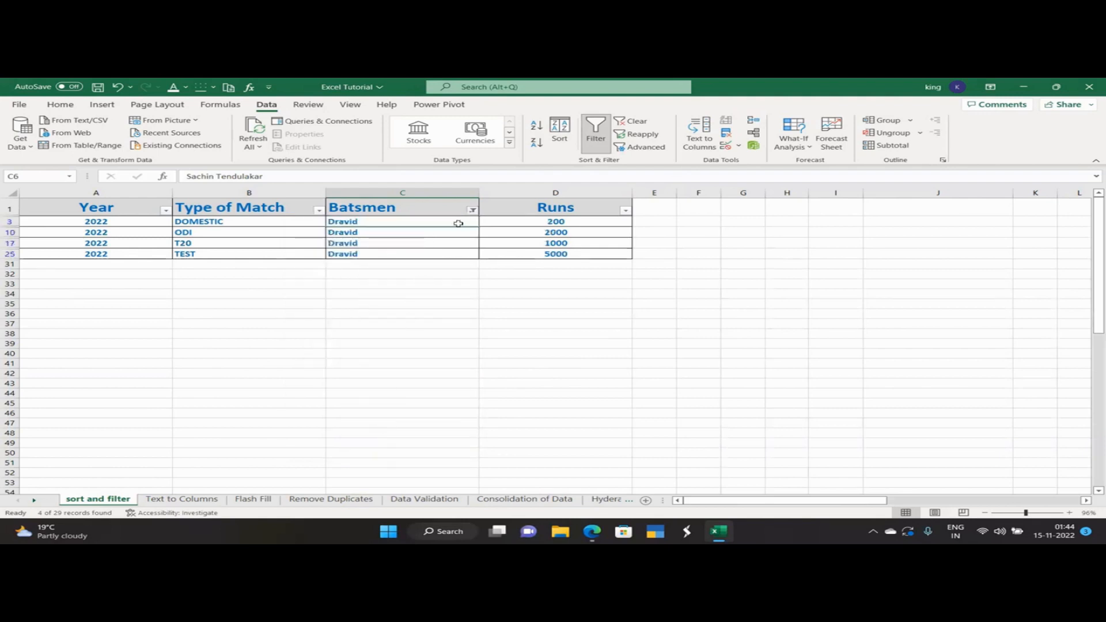
Reselect all names in the Batsmen filter to show every row again
left_click(472, 210)
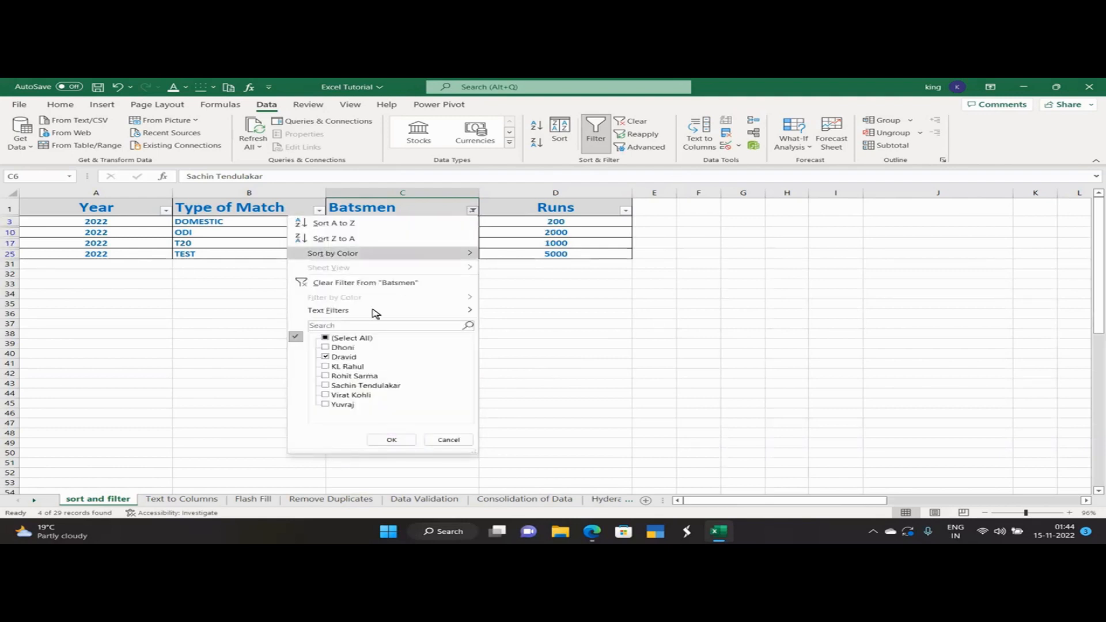
left_click(326, 339)
left_click(382, 439)
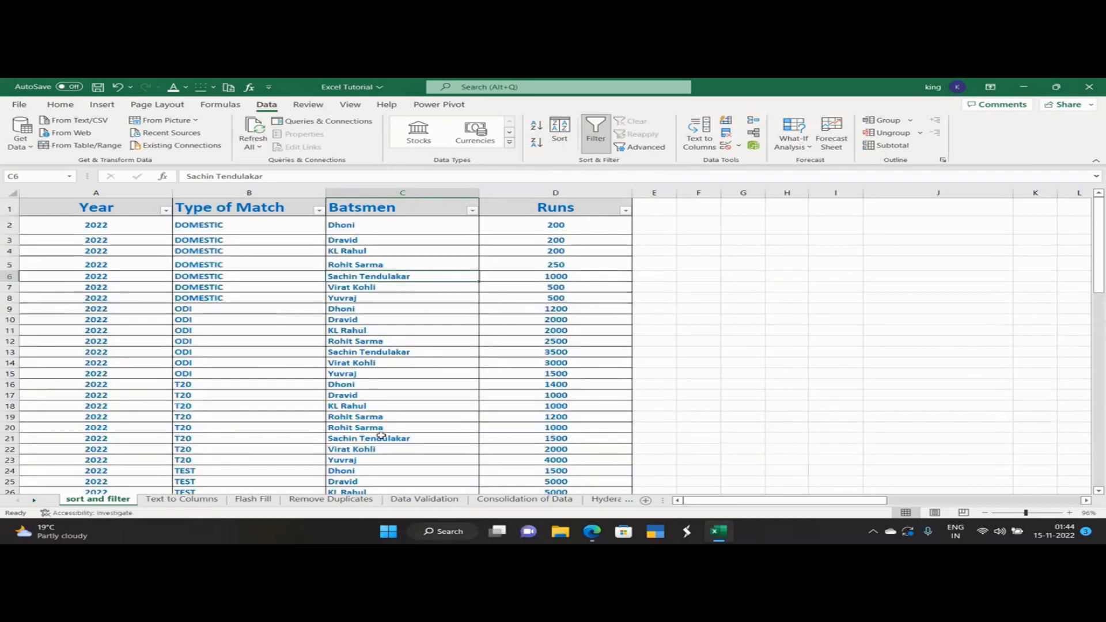
Apply a text filter to Type of Match for entries that begin with "T"
left_click(318, 211)
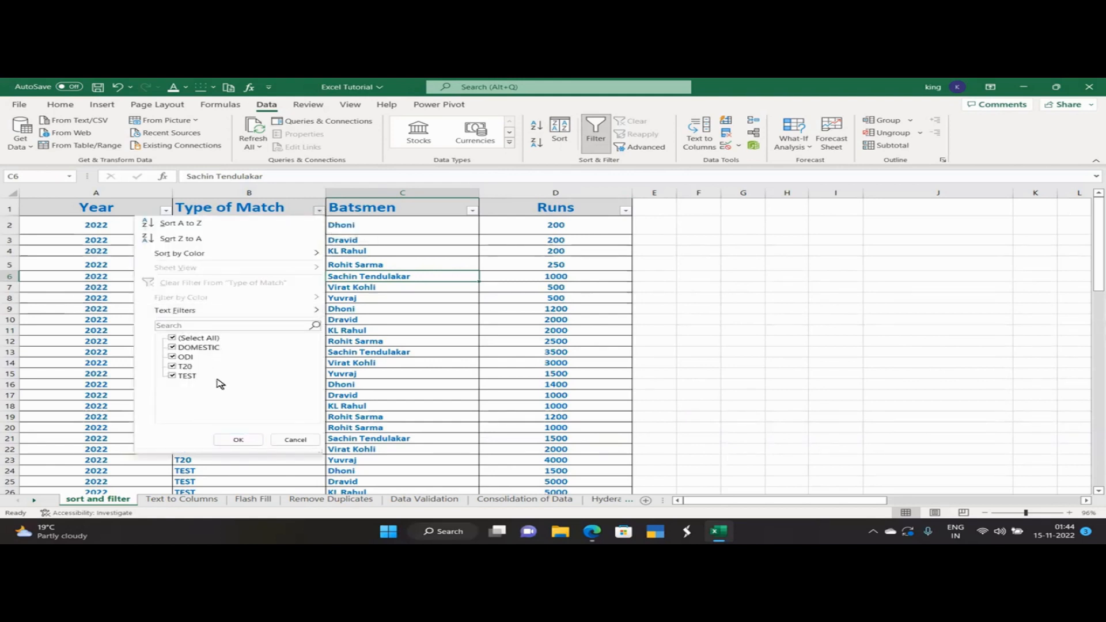
mouse_move(216, 315)
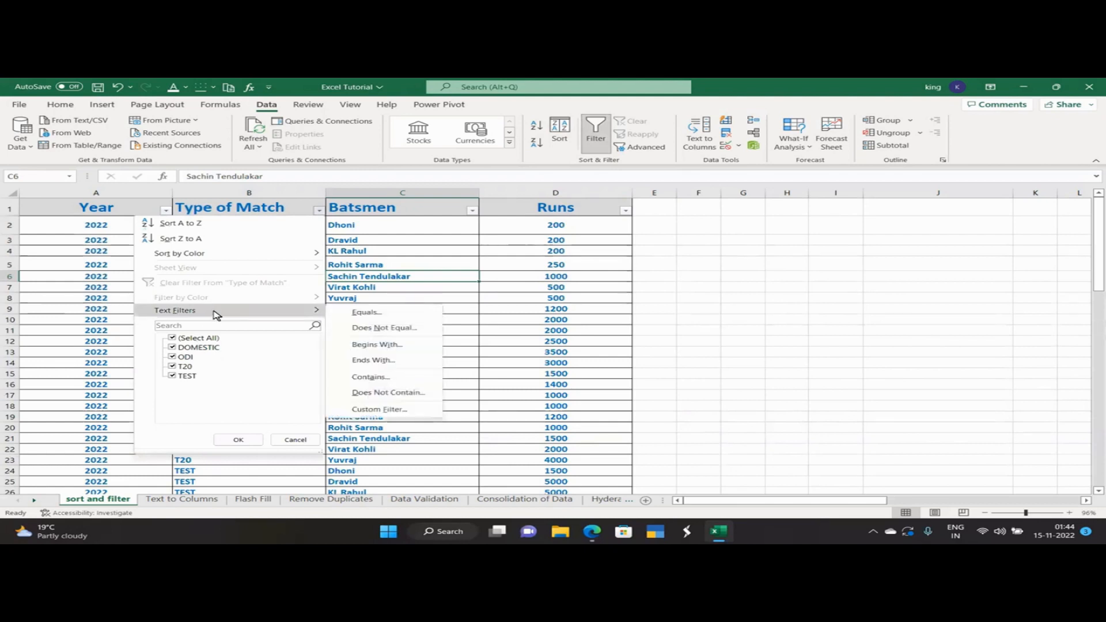
left_click(377, 344)
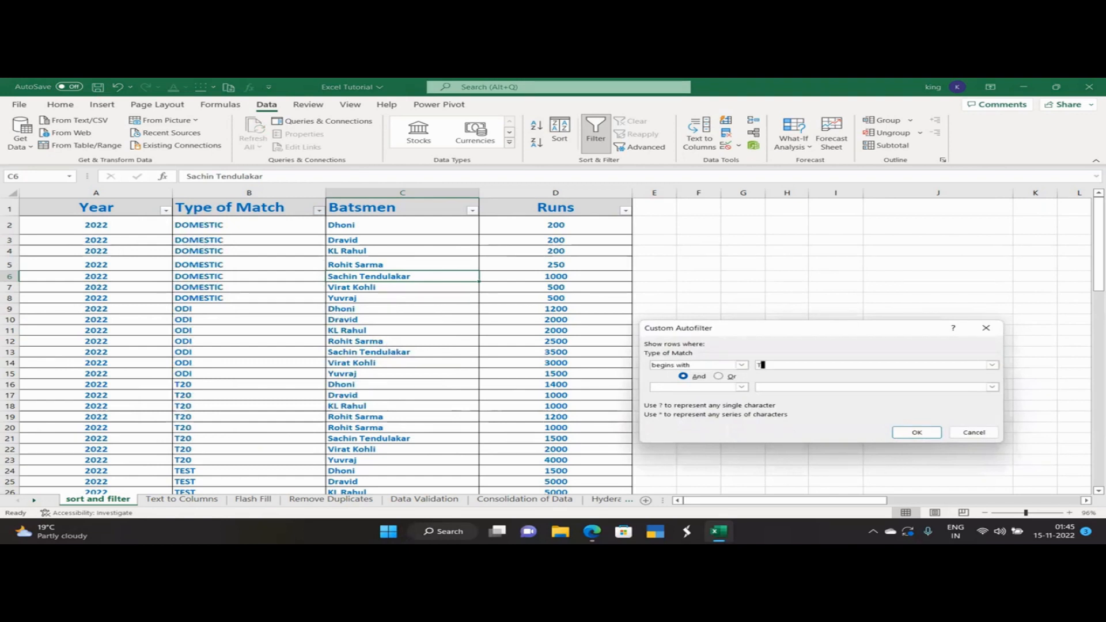
left_click(915, 432)
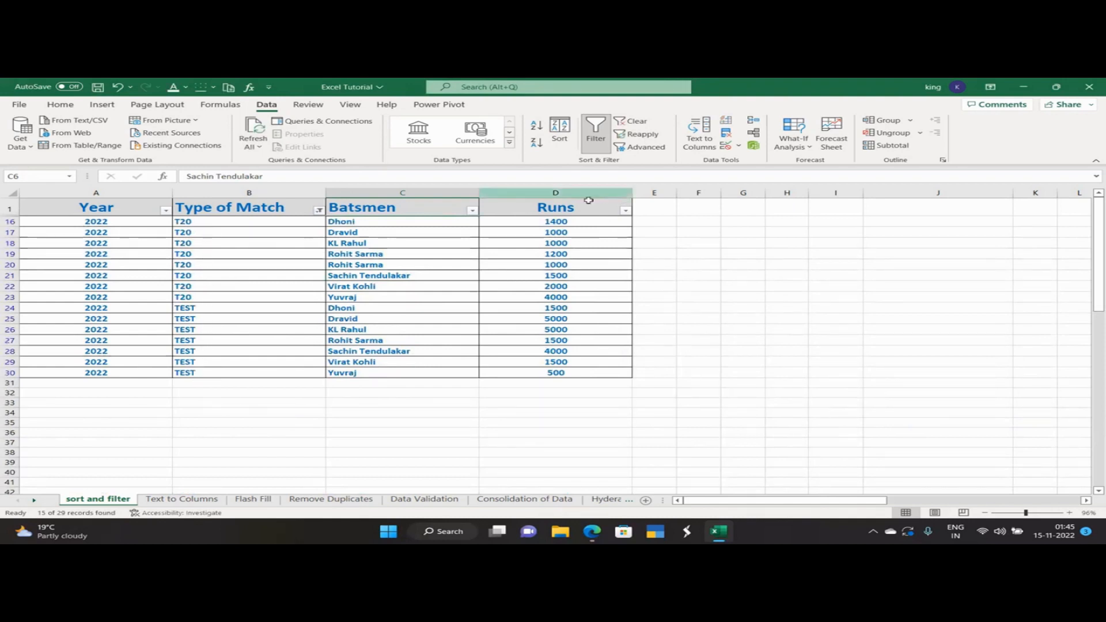
left_click(627, 211)
mouse_move(538, 311)
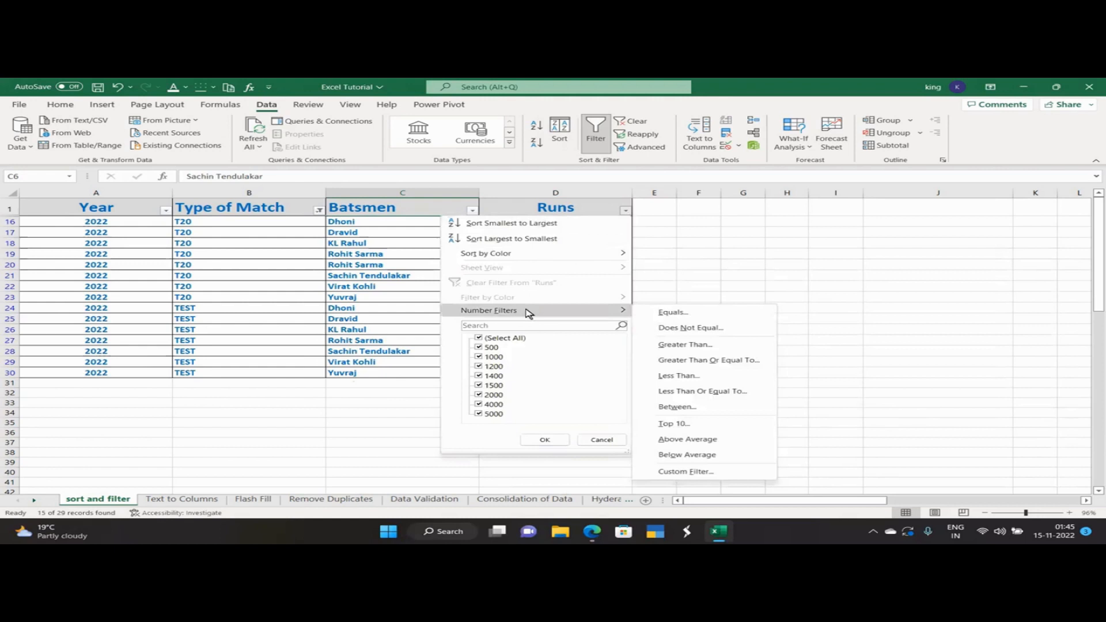
left_click(434, 397)
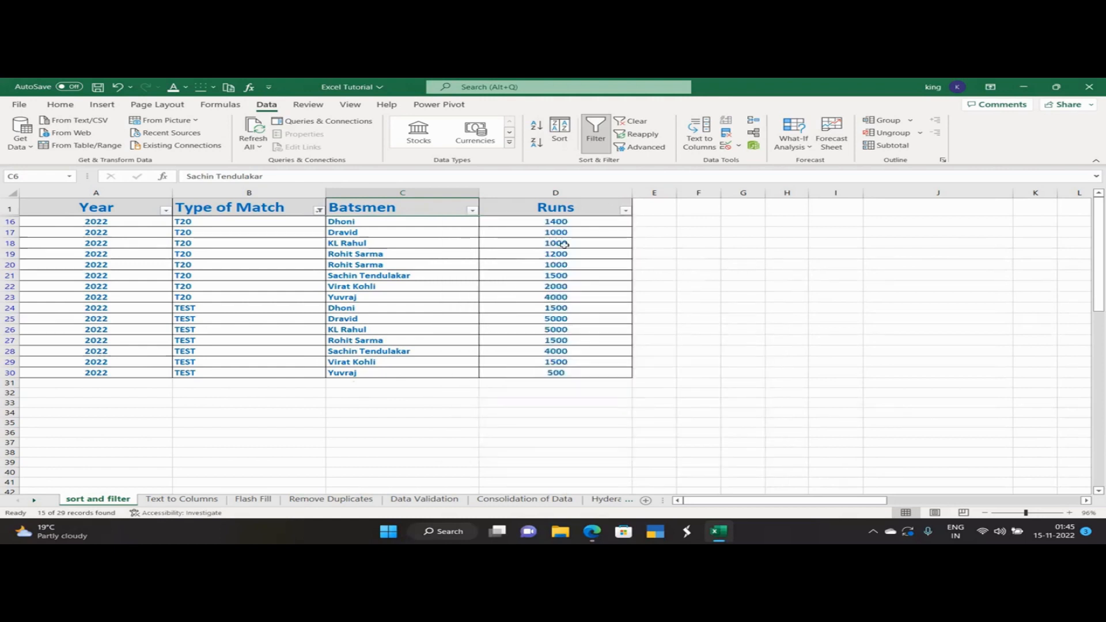
Apply a number filter to the Runs column for values greater than 1000
left_click(625, 212)
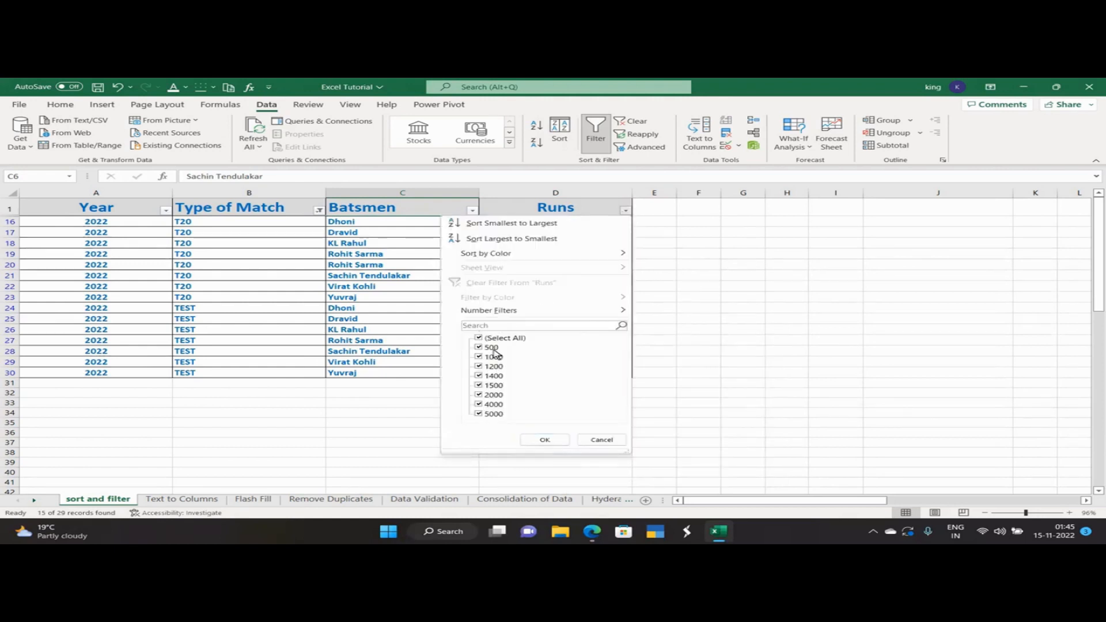
mouse_move(513, 310)
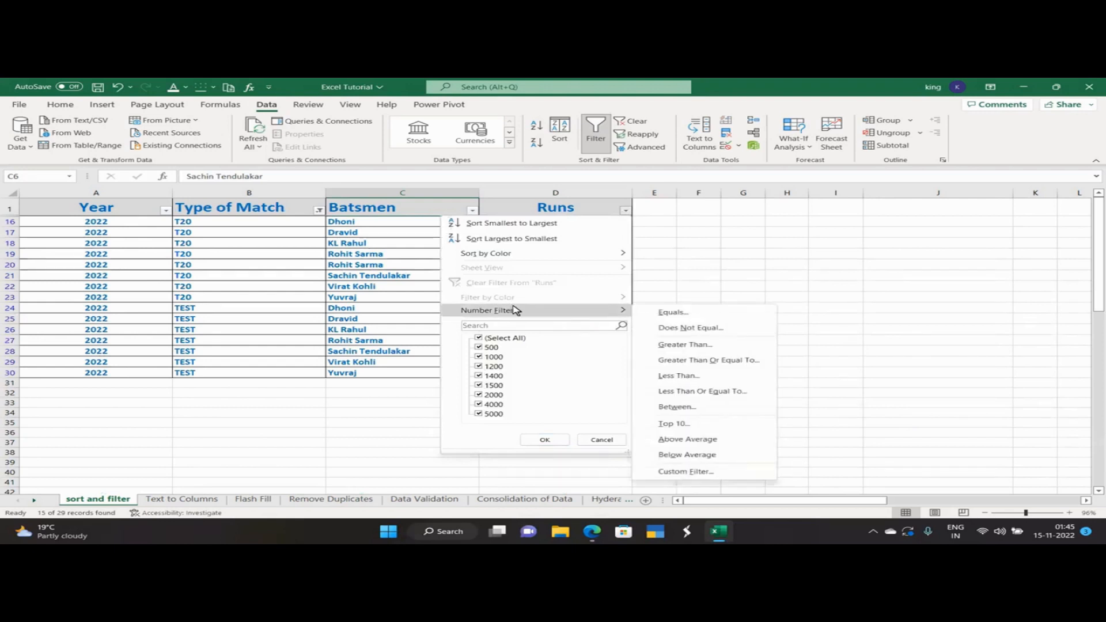
left_click(680, 346)
type("1000")
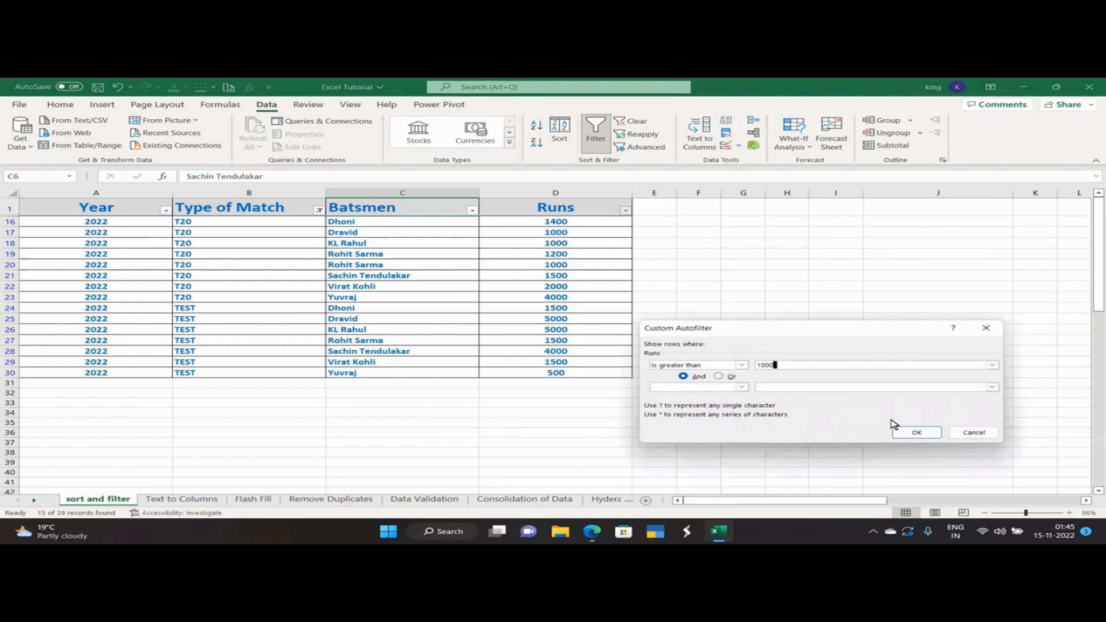
left_click(916, 432)
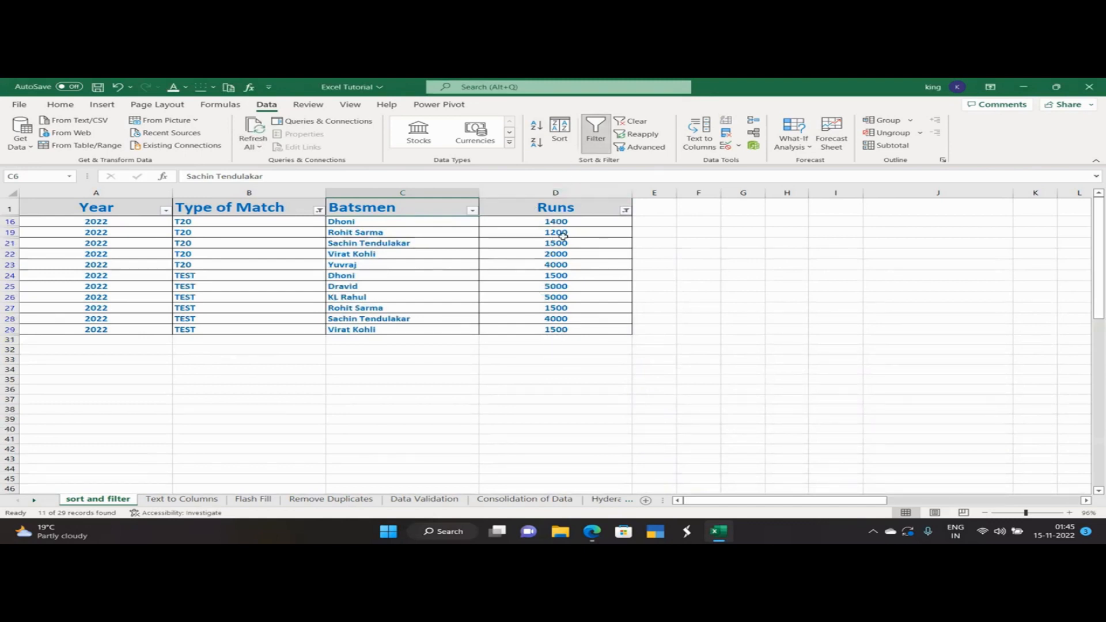
Replace the Runs number filter with a Between condition from 1000 to 2000
left_click(625, 210)
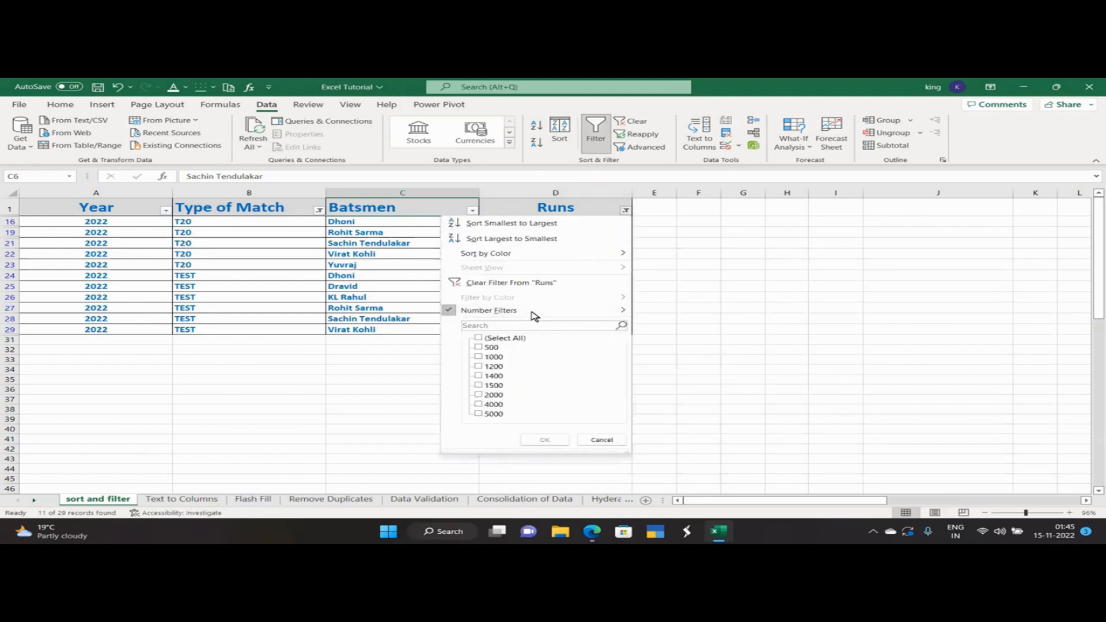
mouse_move(544, 311)
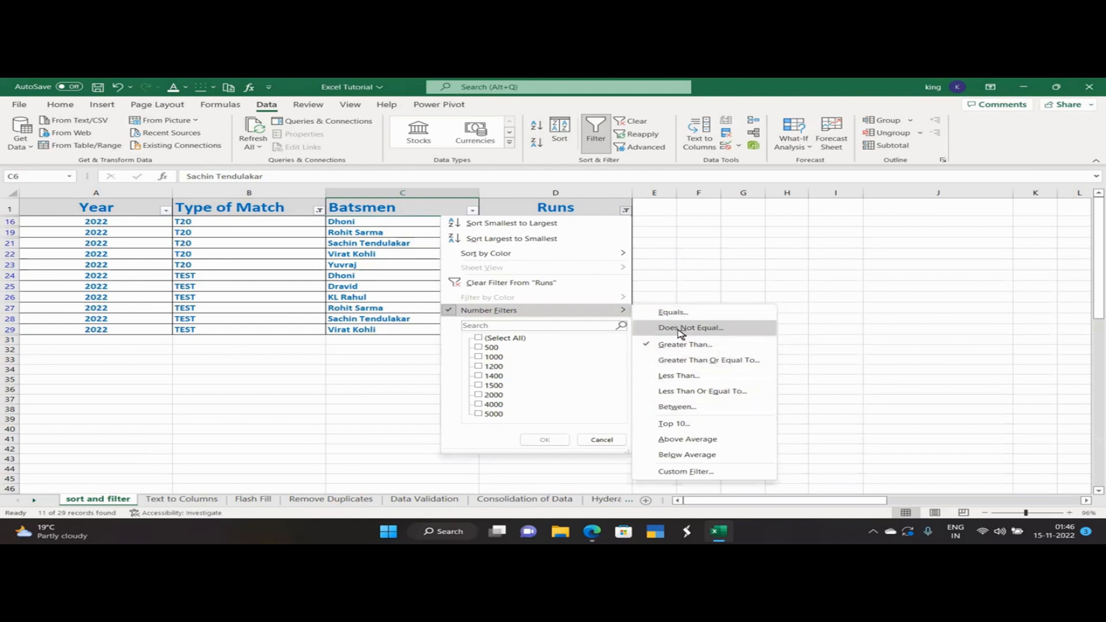
left_click(680, 409)
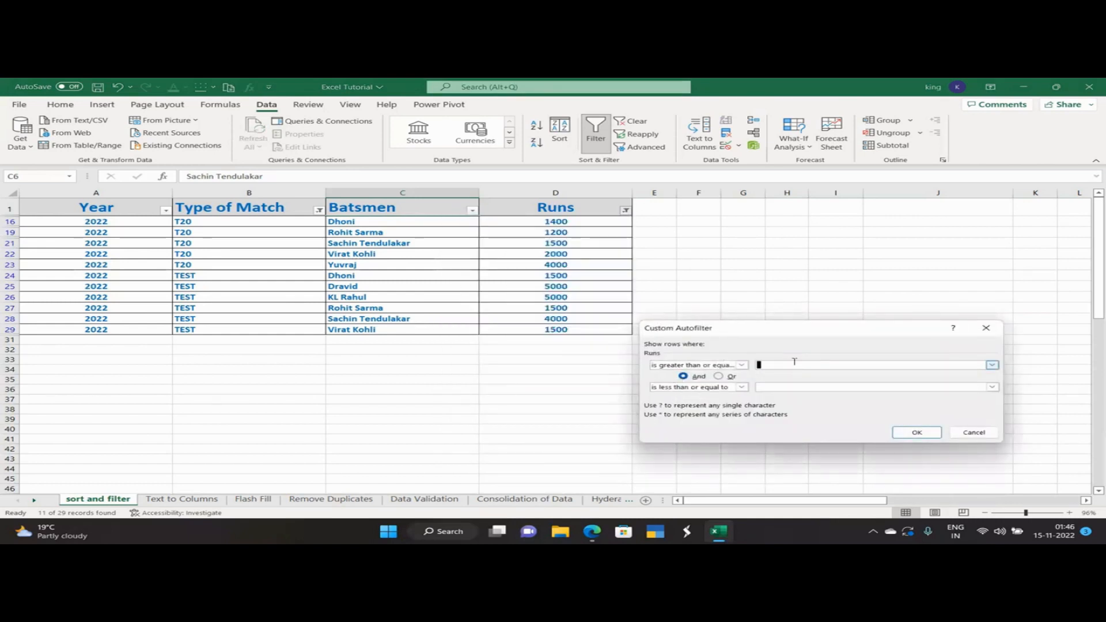
type("1000")
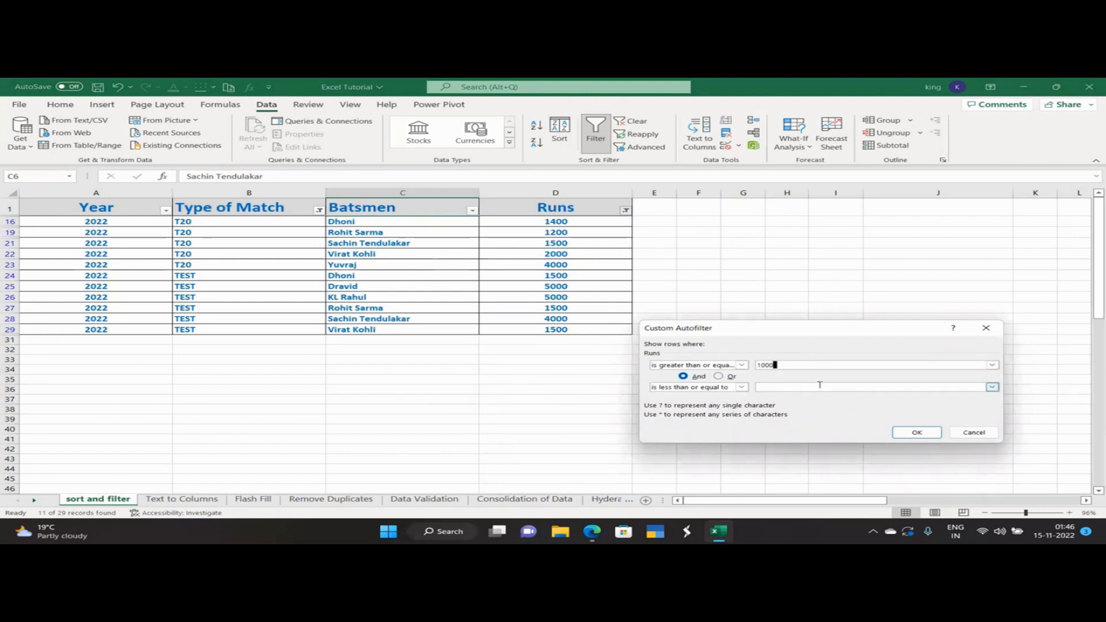
type("2000")
key("Return")
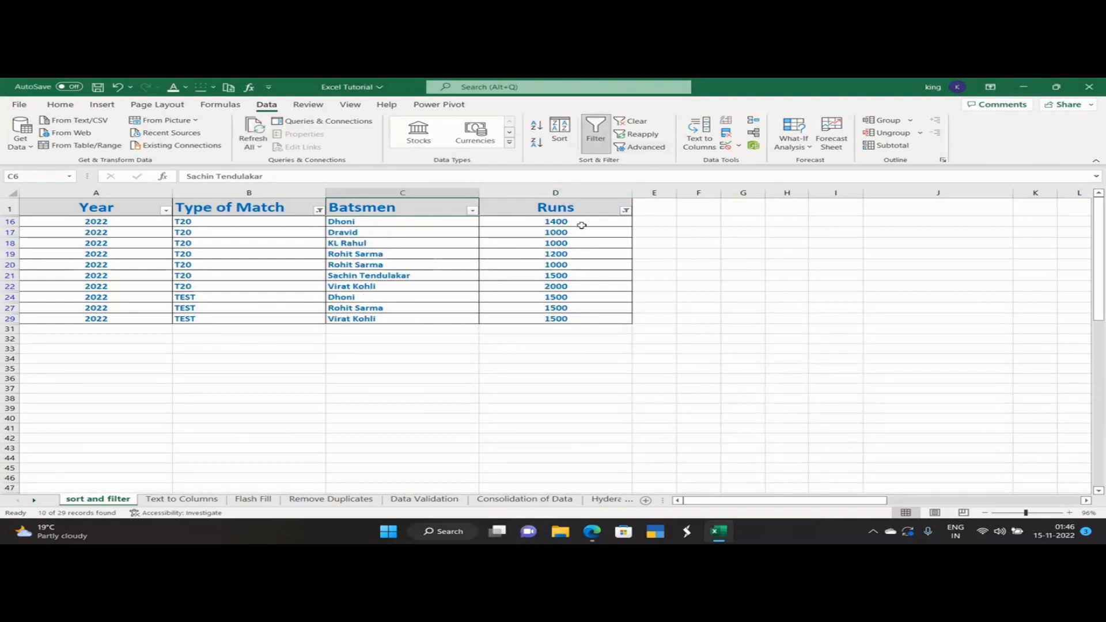
left_click(626, 211)
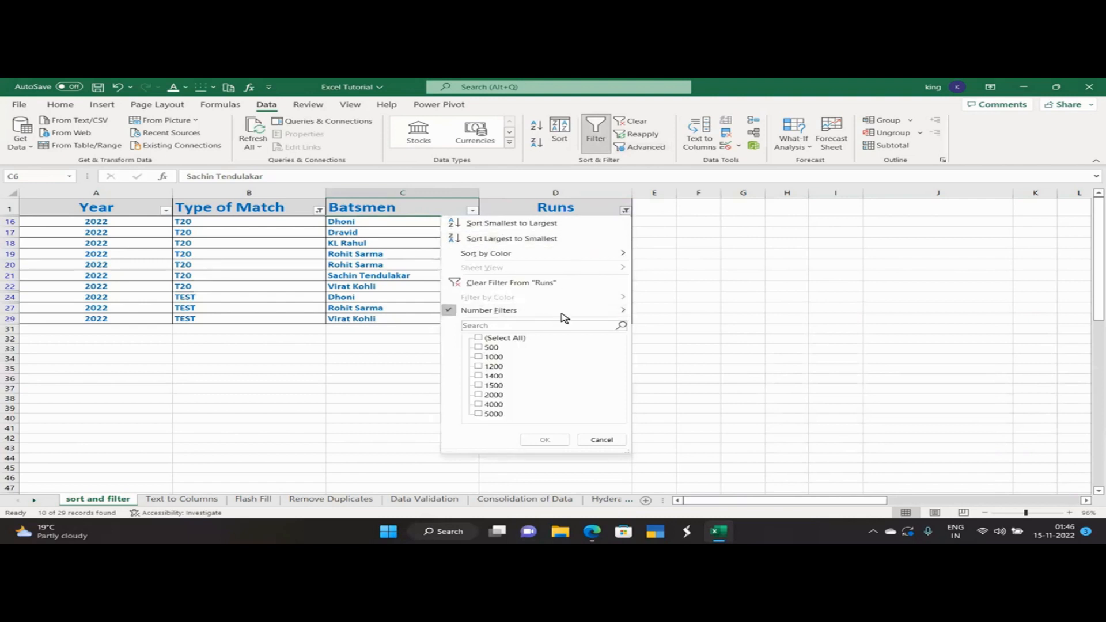
left_click(376, 204)
left_click(375, 204)
Try a text filter on the Batsmen column for names containing "sachin", and undo it
left_click(473, 212)
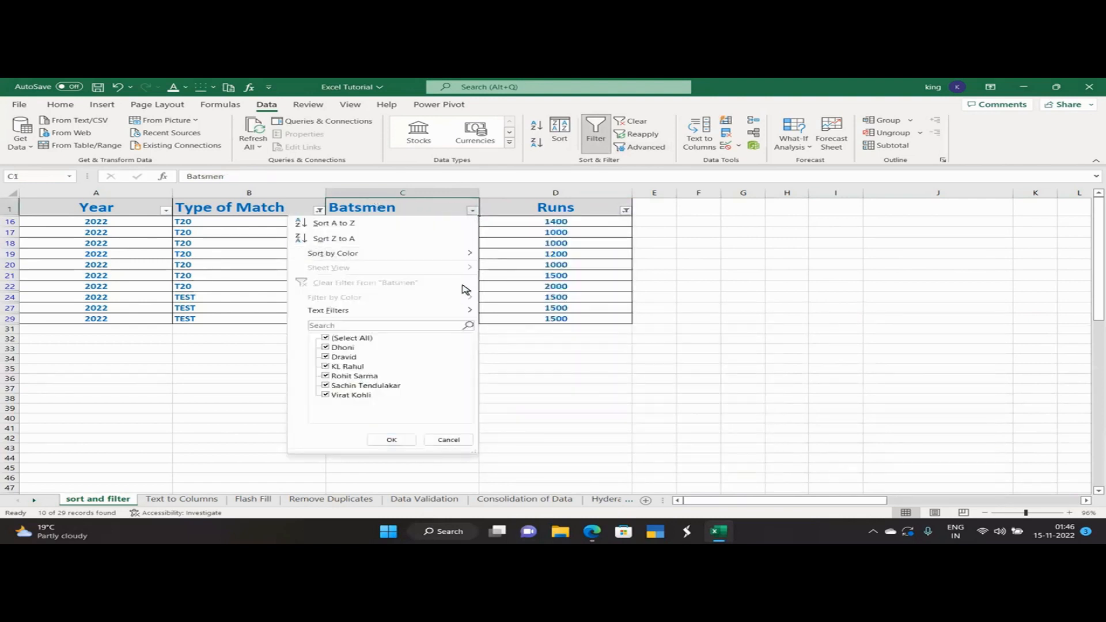
mouse_move(426, 312)
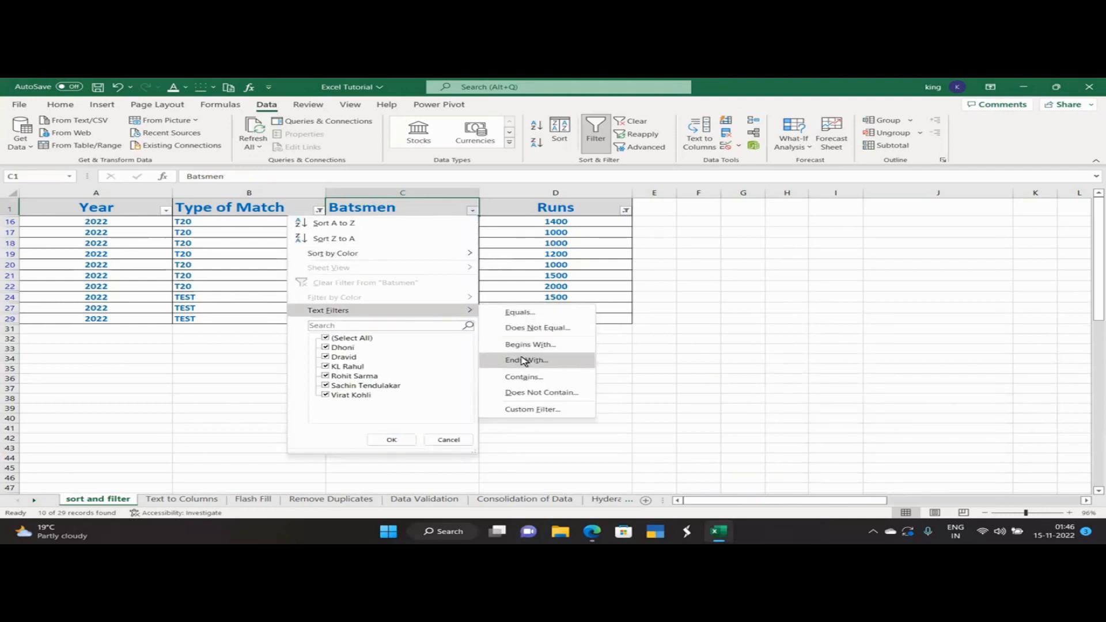
left_click(525, 377)
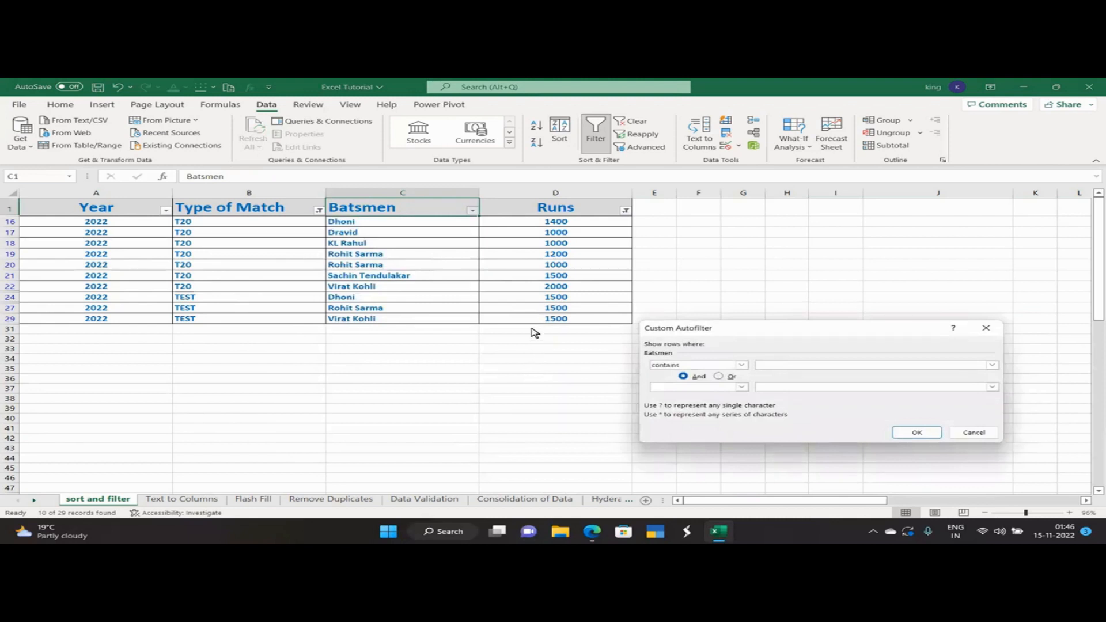
type("sachin")
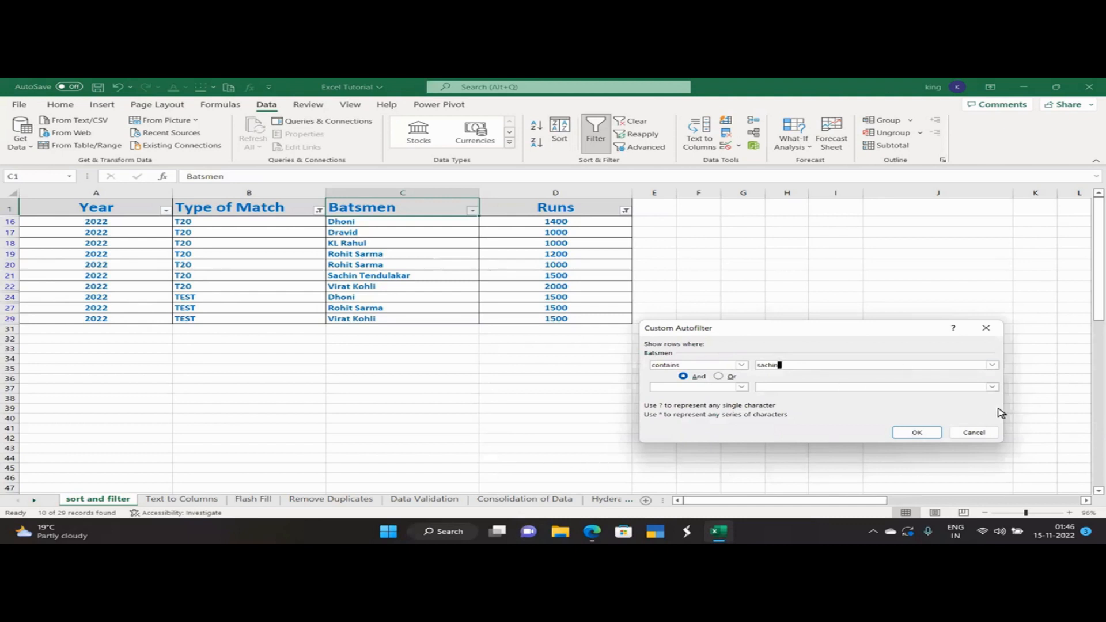
left_click(933, 432)
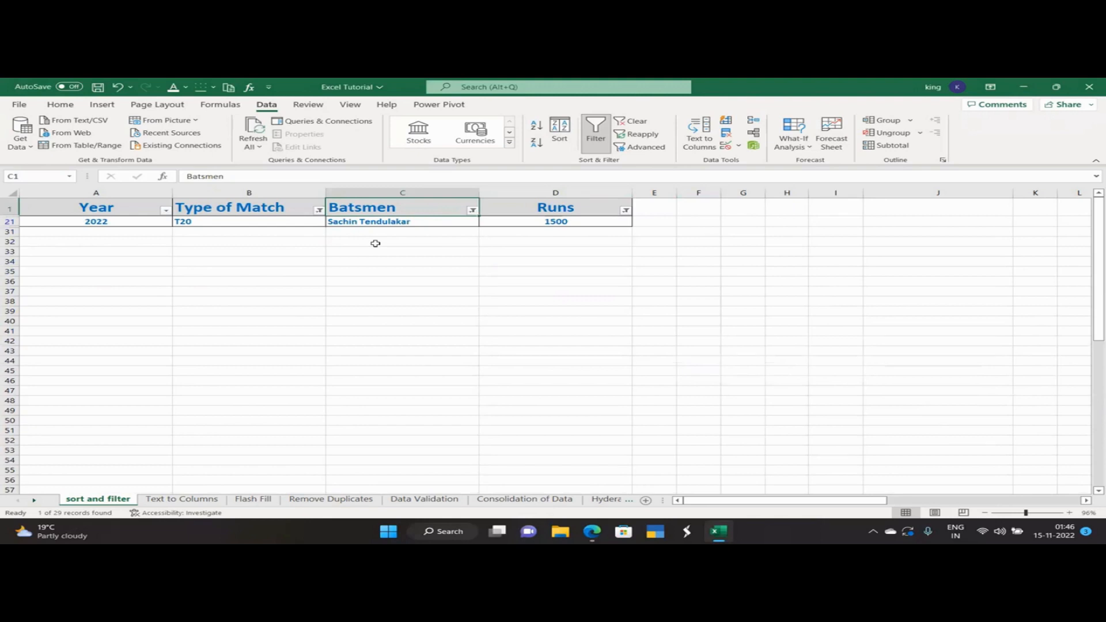
key("ctrl+z")
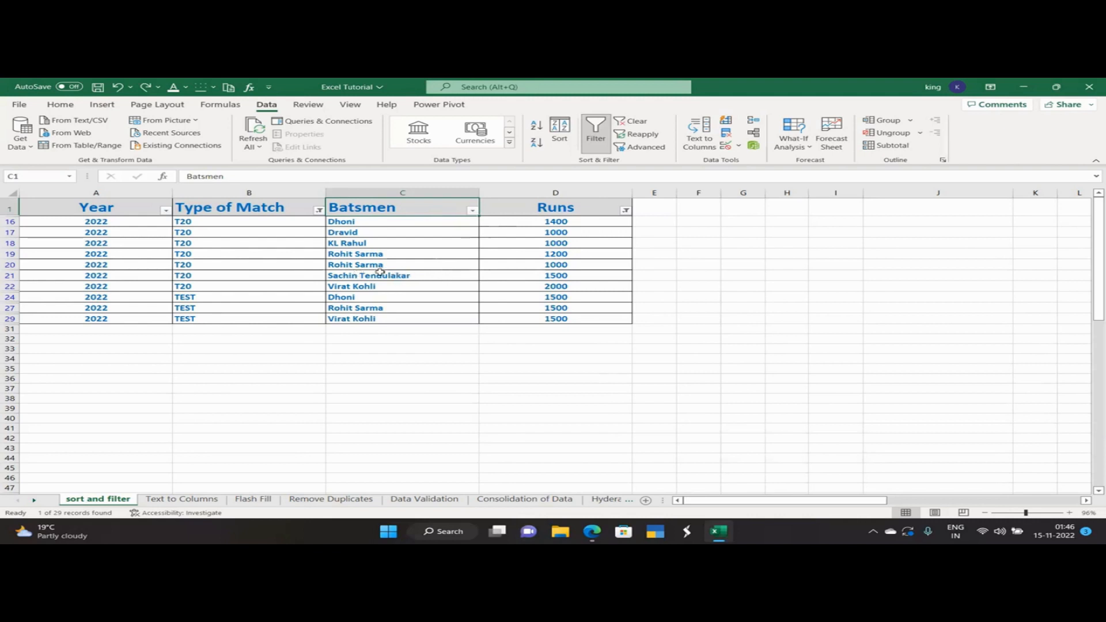
Apply a Contains text filter with "sachin" to the Batsmen column
left_click(472, 210)
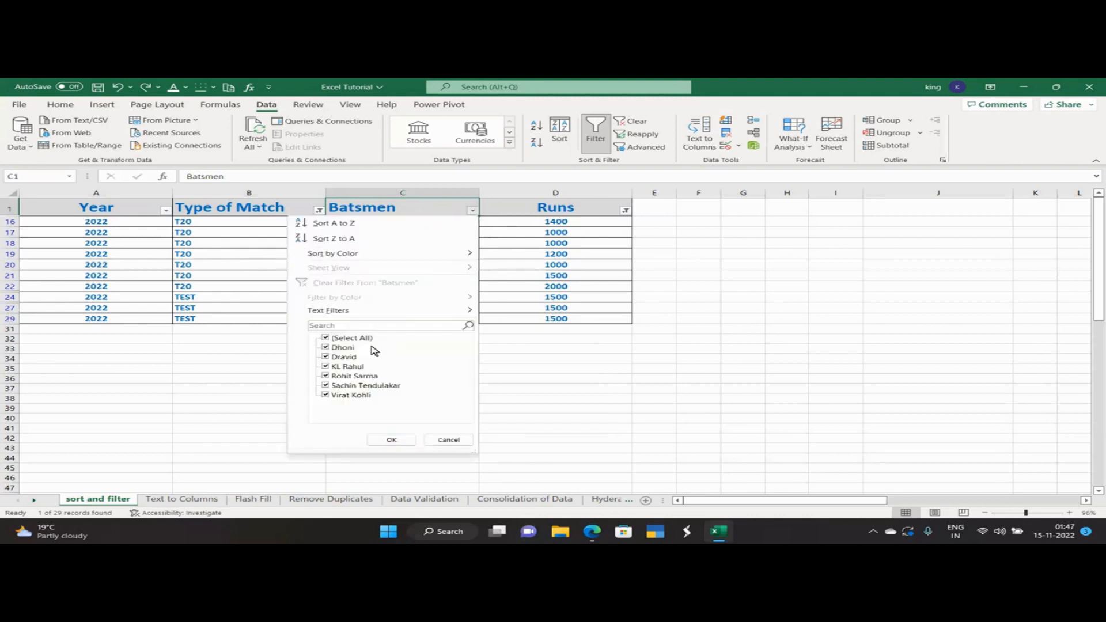
mouse_move(387, 311)
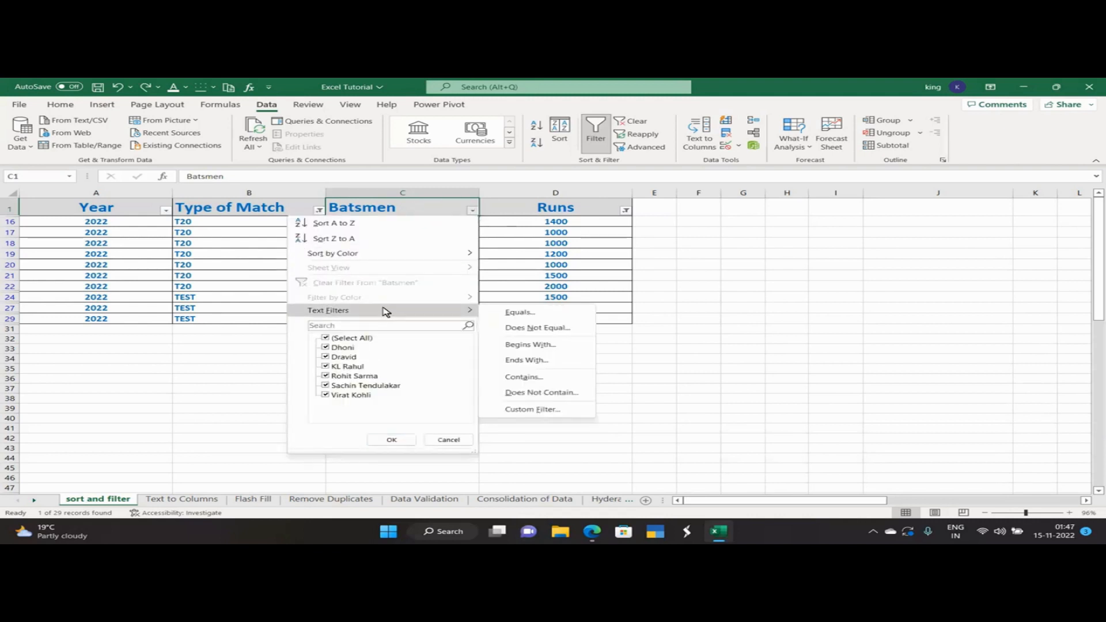
left_click(526, 377)
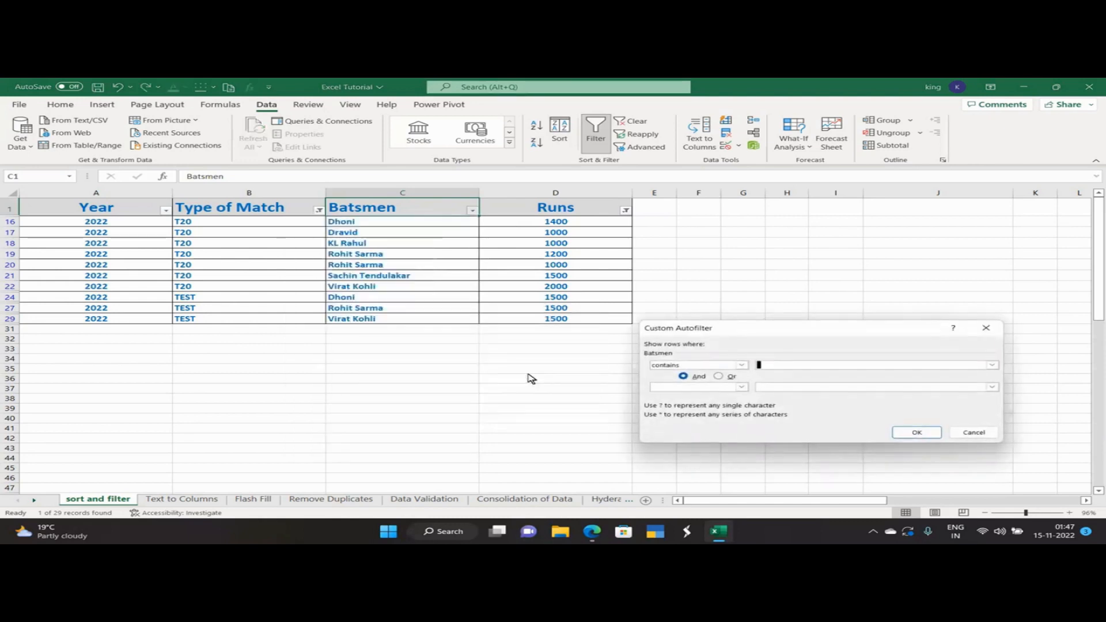
type("sachin")
left_click(914, 432)
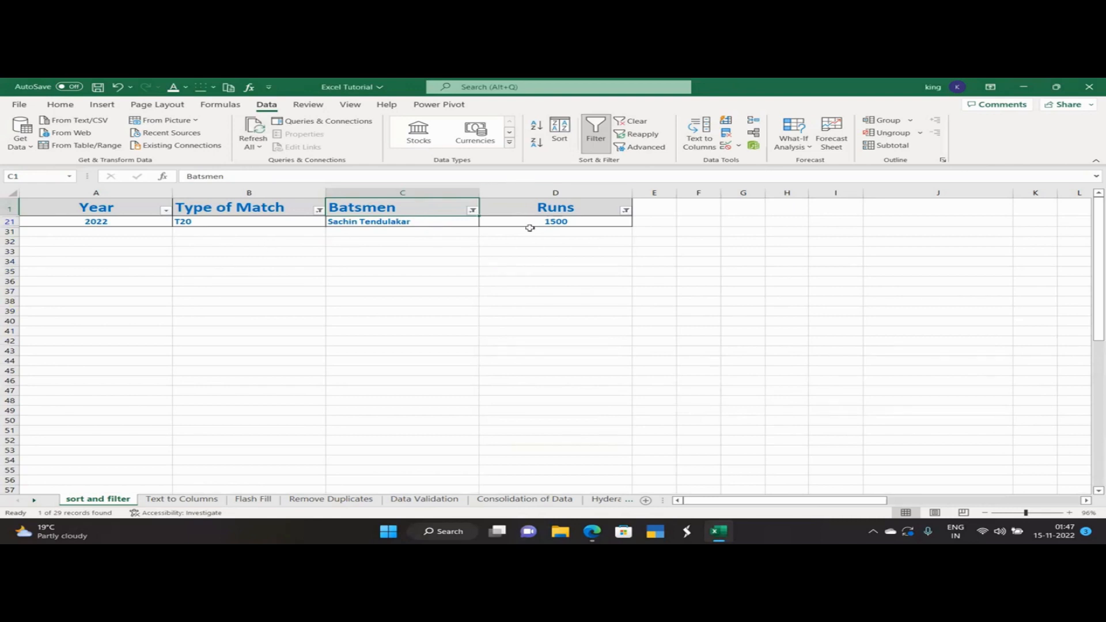
Remove all filters from the table by turning filtering off and back on
left_click(600, 147)
left_click(599, 144)
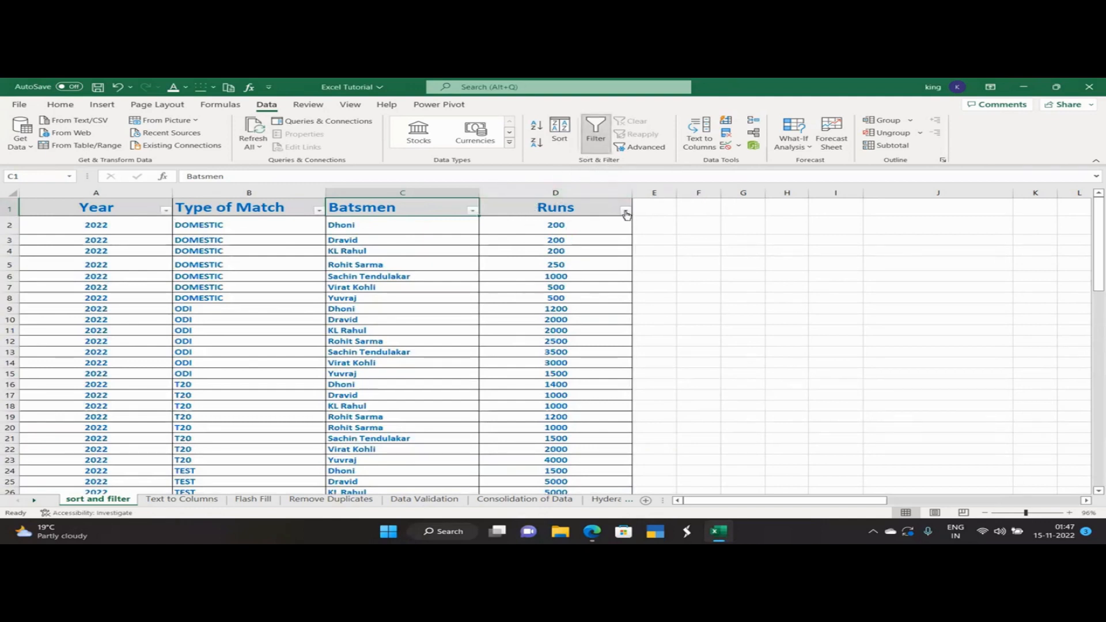
Filter the Runs column with an Equals number filter of 2500
left_click(625, 211)
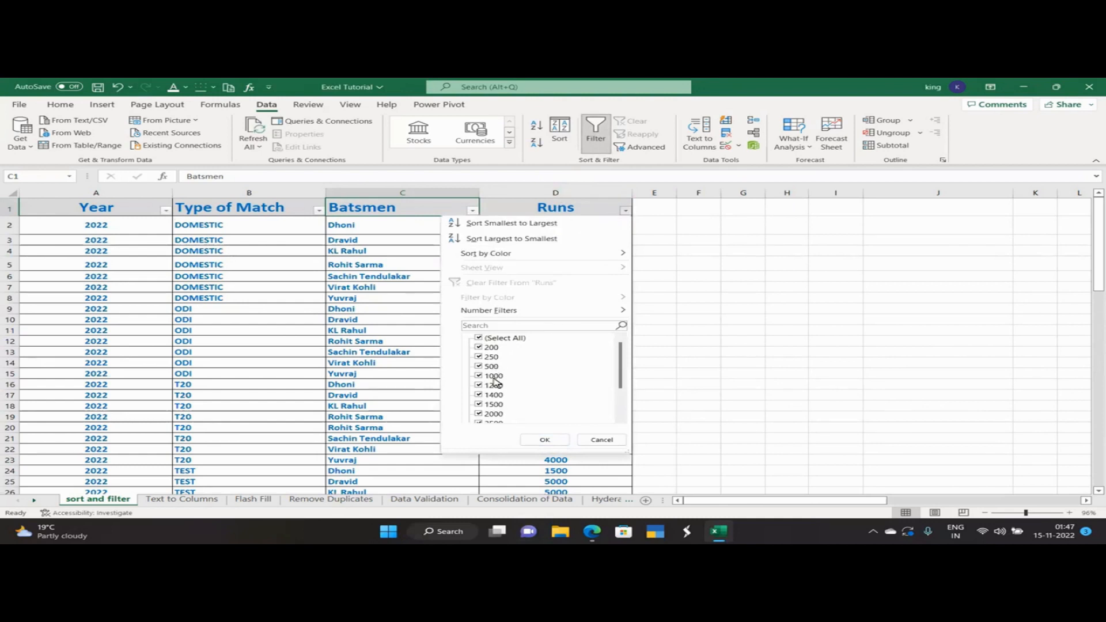
mouse_move(518, 315)
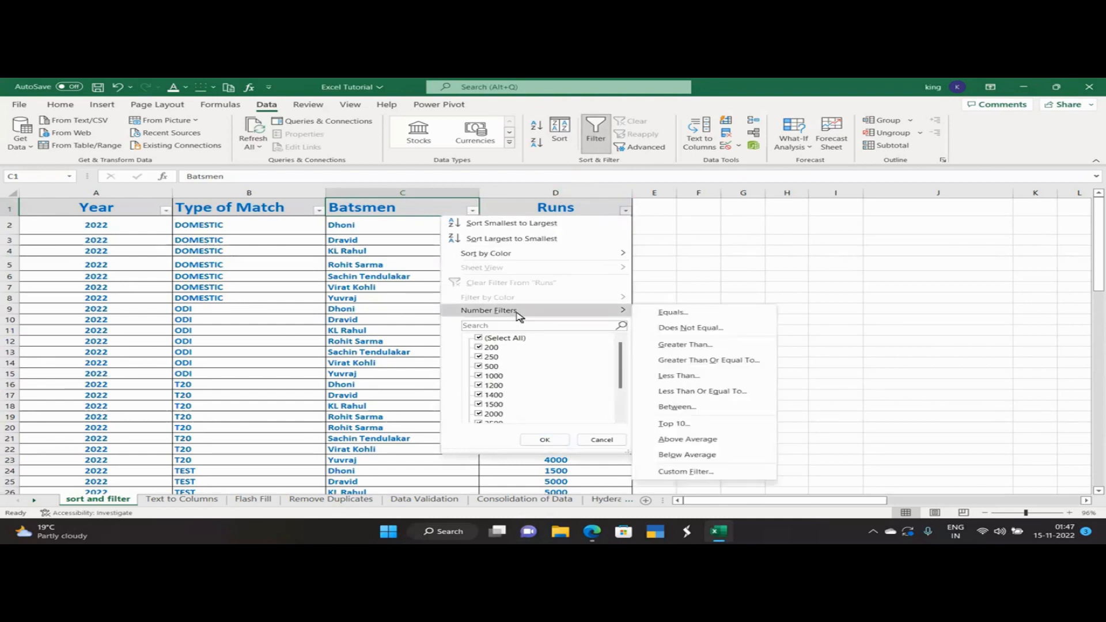
left_click(690, 314)
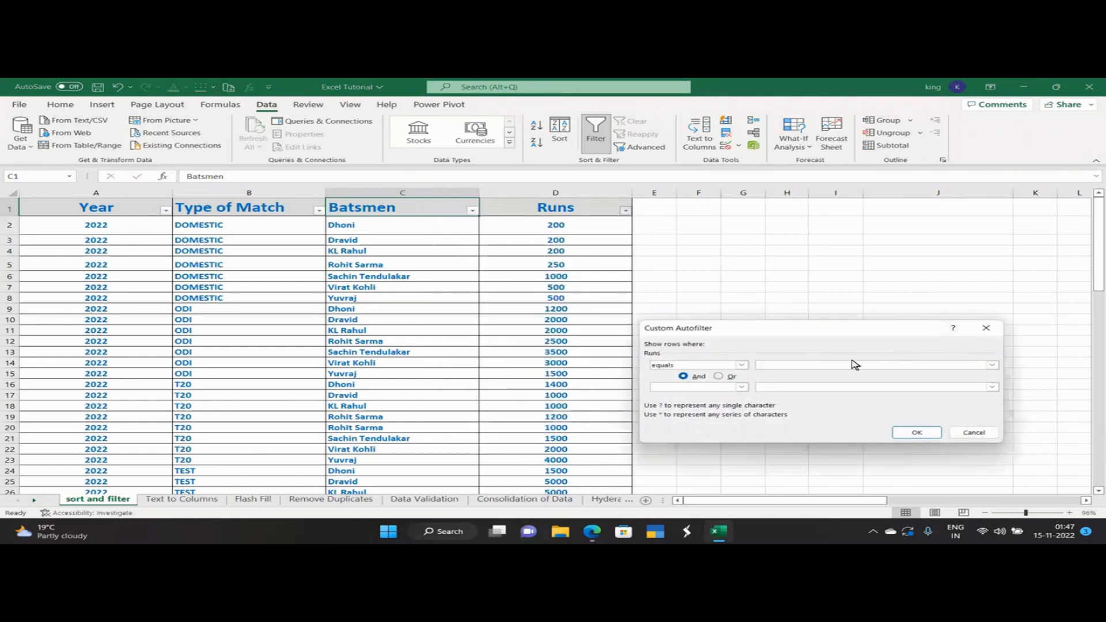
left_click(841, 362)
left_click(906, 429)
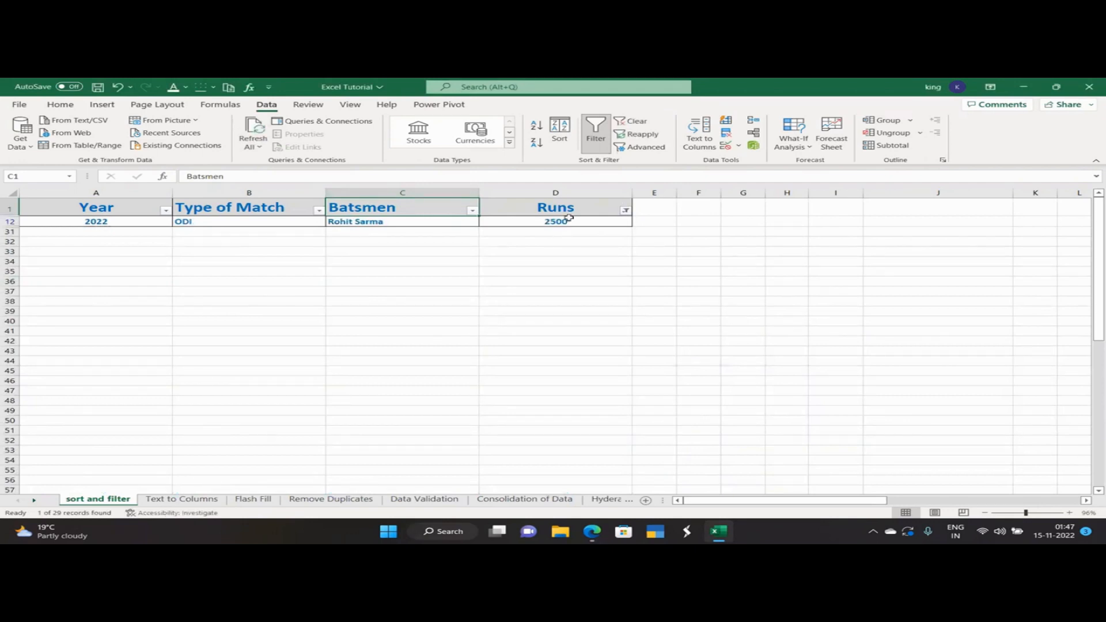
Undo the Equals filter on Runs and reset filtering on the table by switching it off and on
key("ctrl+z")
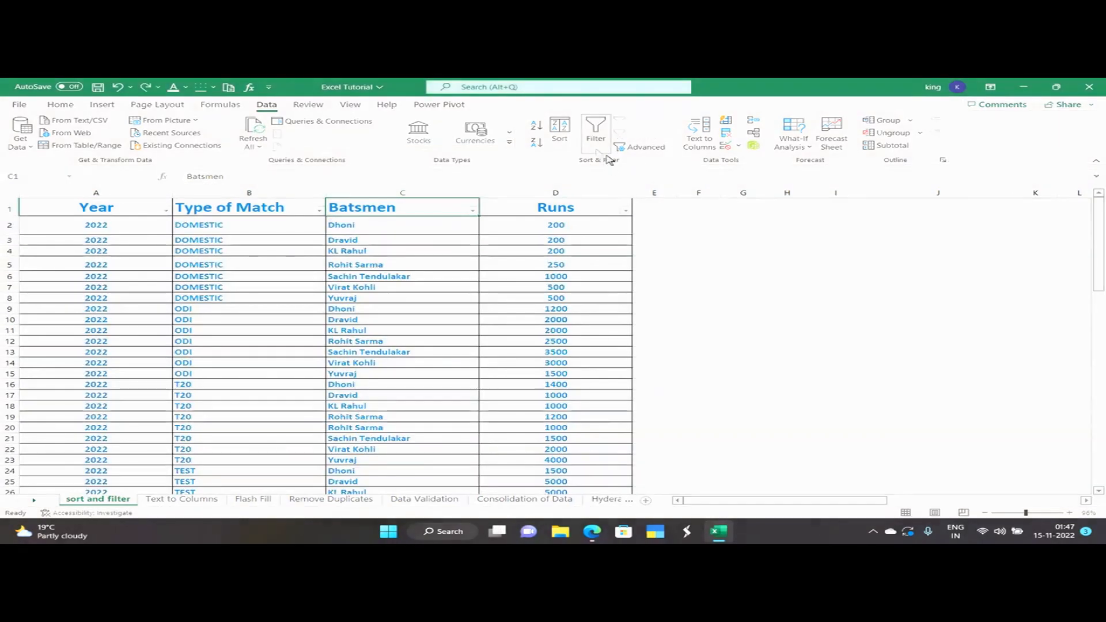
left_click(599, 145)
left_click(599, 145)
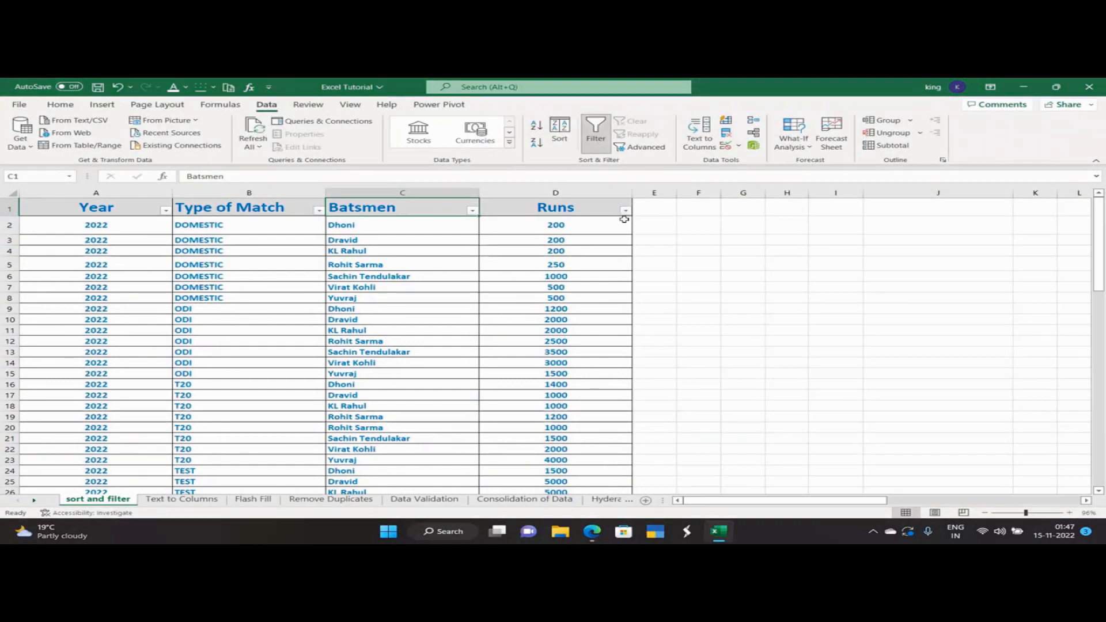
left_click(625, 210)
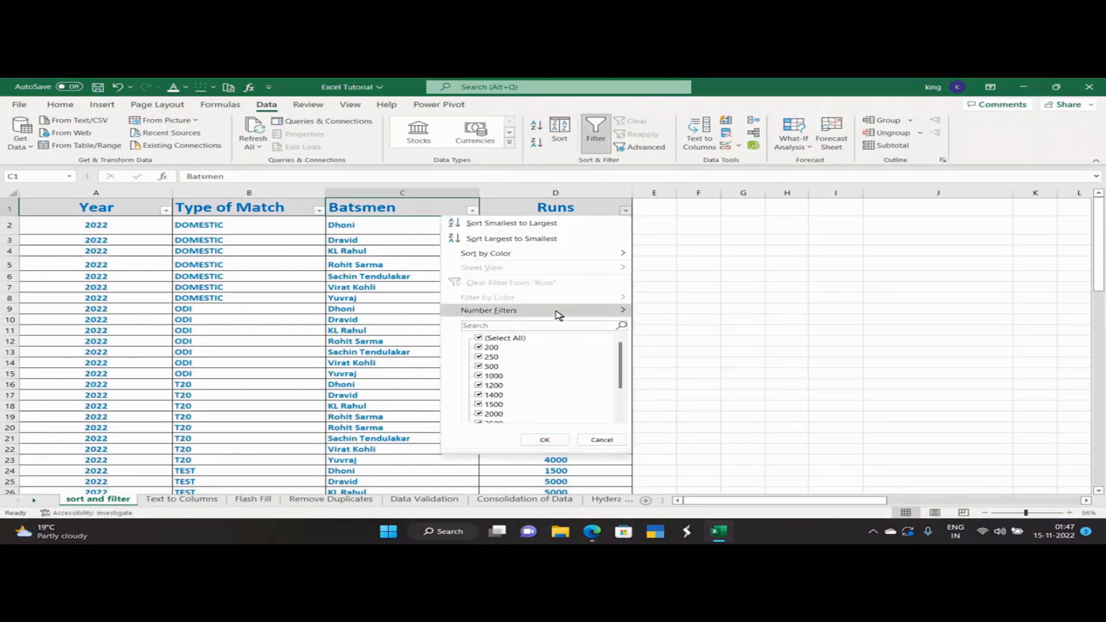
mouse_move(625, 313)
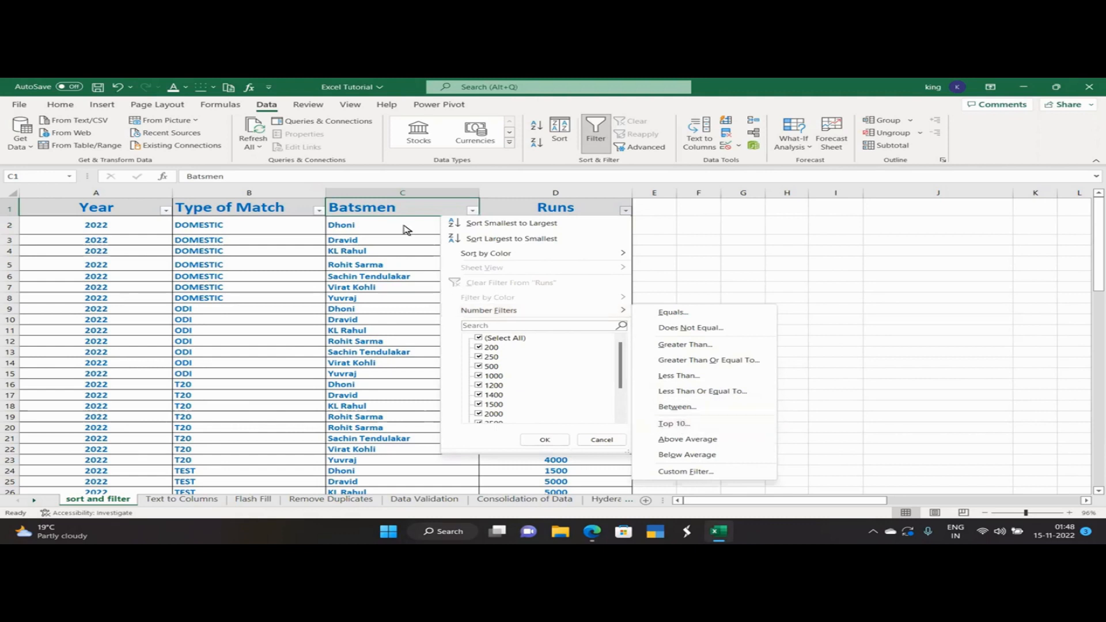
left_click(293, 203)
left_click(291, 202)
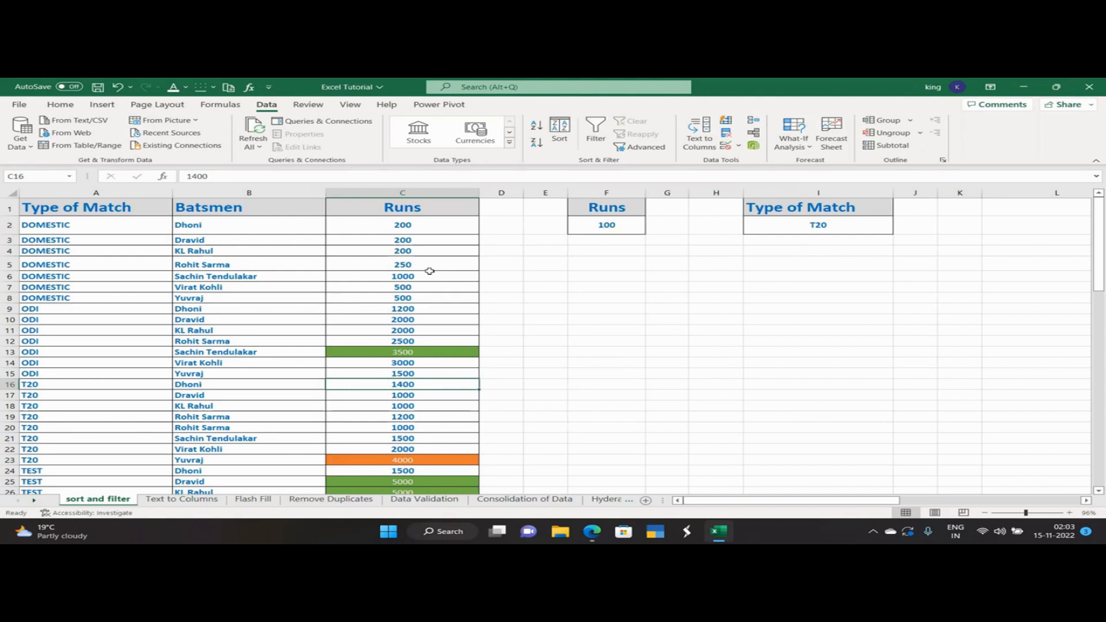
Turn on filtering for the table and filter the Runs column by the green color of cell C13
scroll(430, 271, "down", 3)
scroll(428, 259, "up", 3)
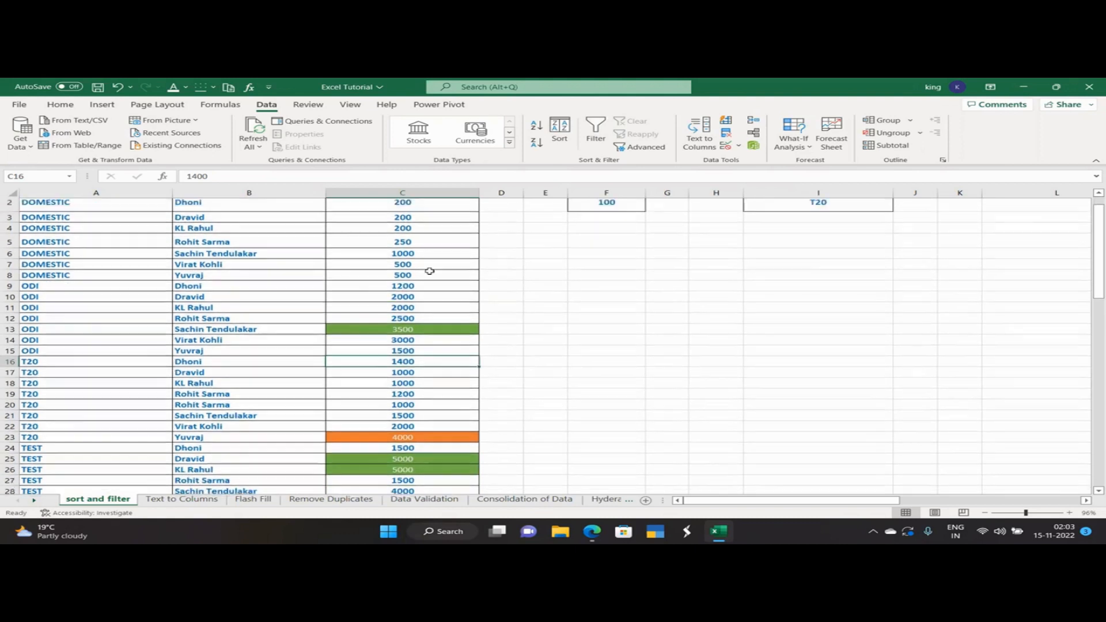
left_click(426, 244)
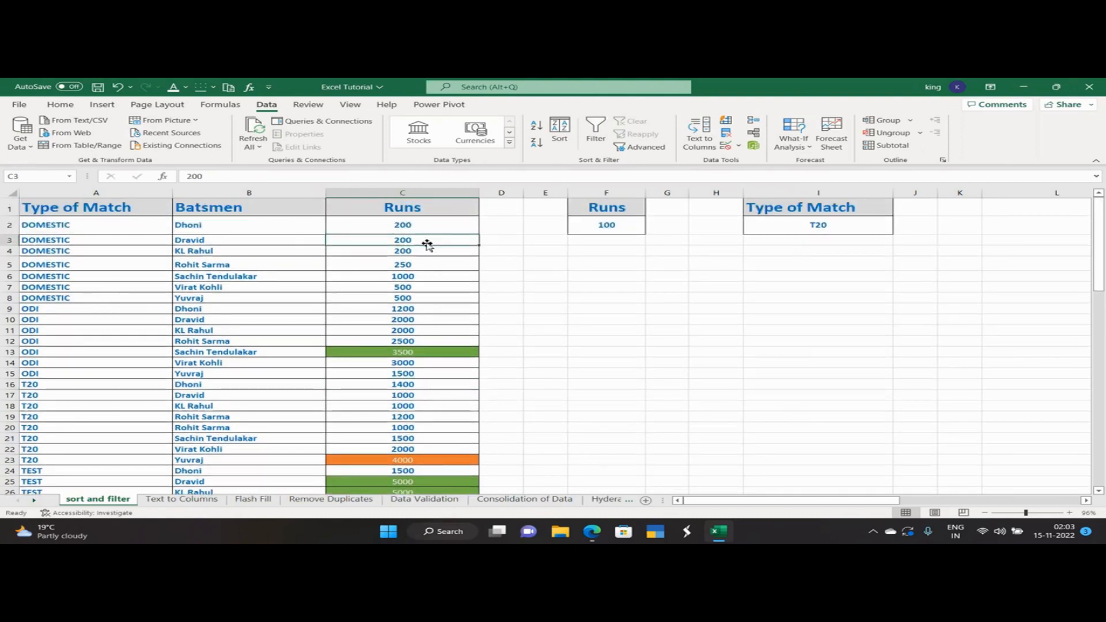
left_click(590, 137)
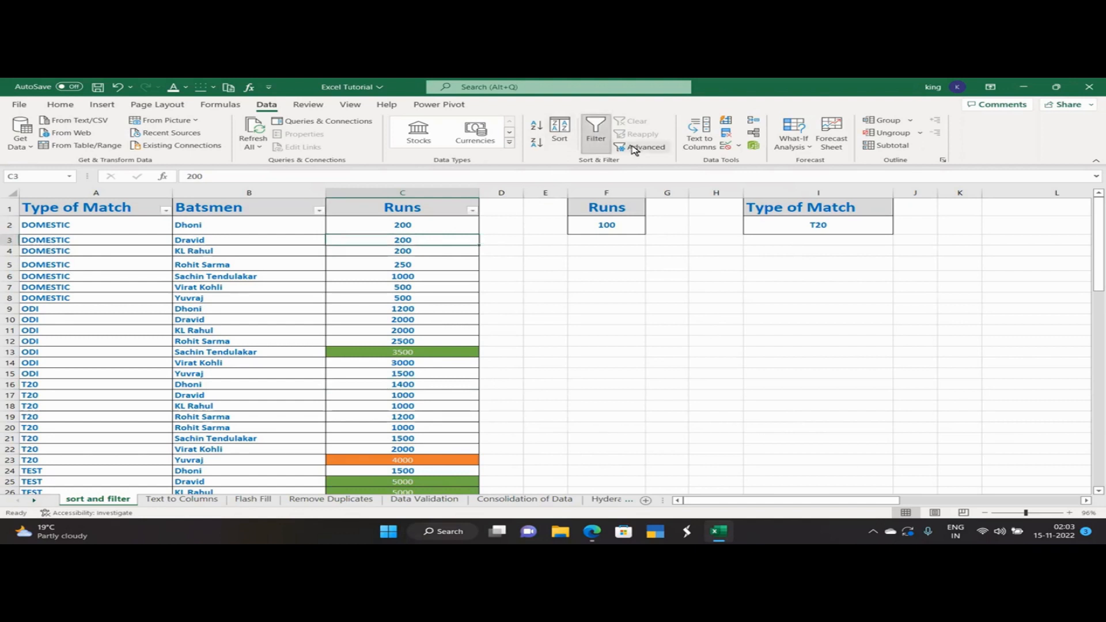
right_click(400, 350)
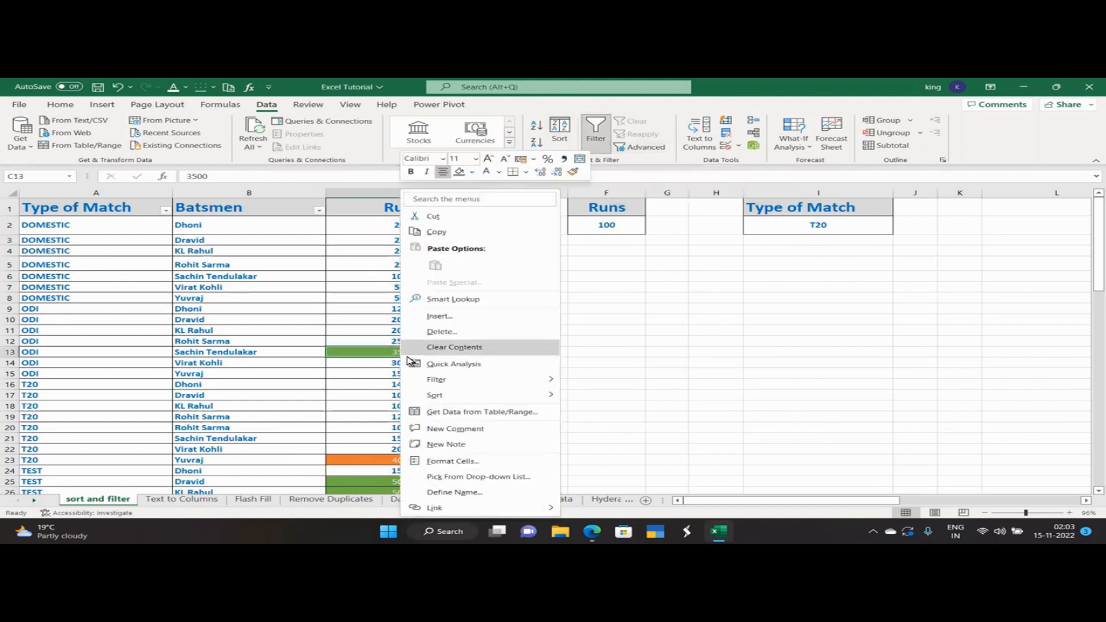
mouse_move(448, 381)
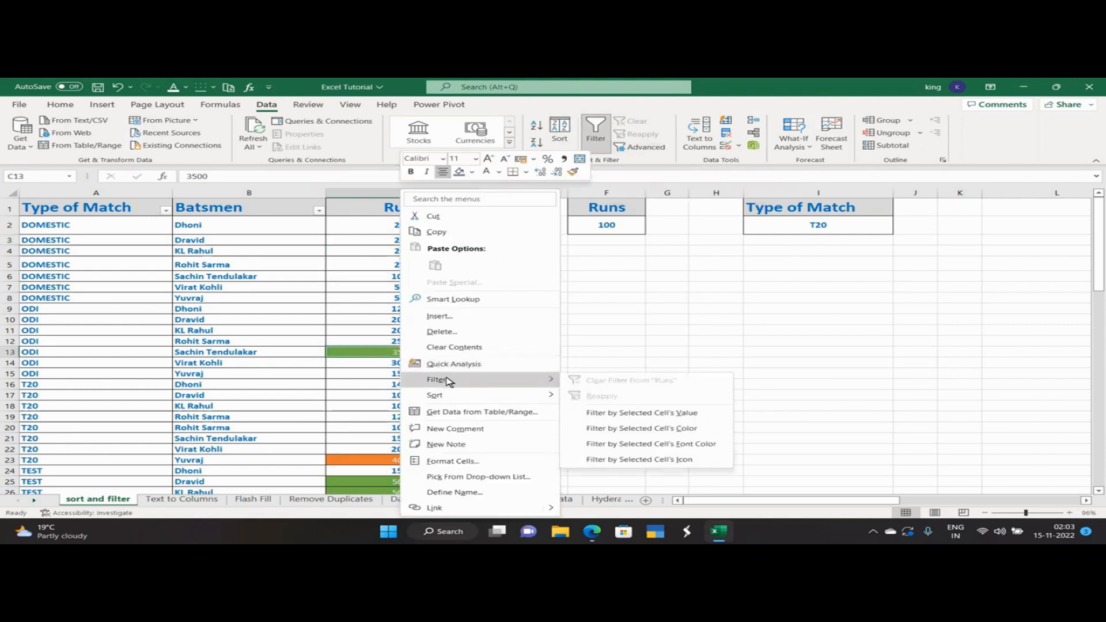
left_click(640, 432)
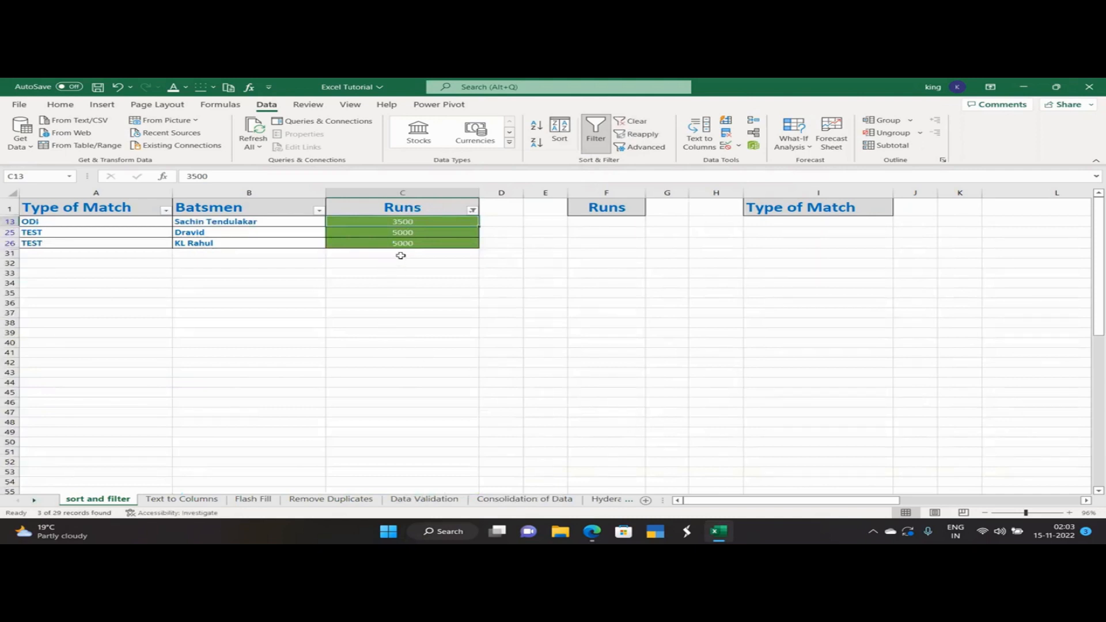
Change the Runs column's color filter to show only cells with No Fill
left_click(472, 210)
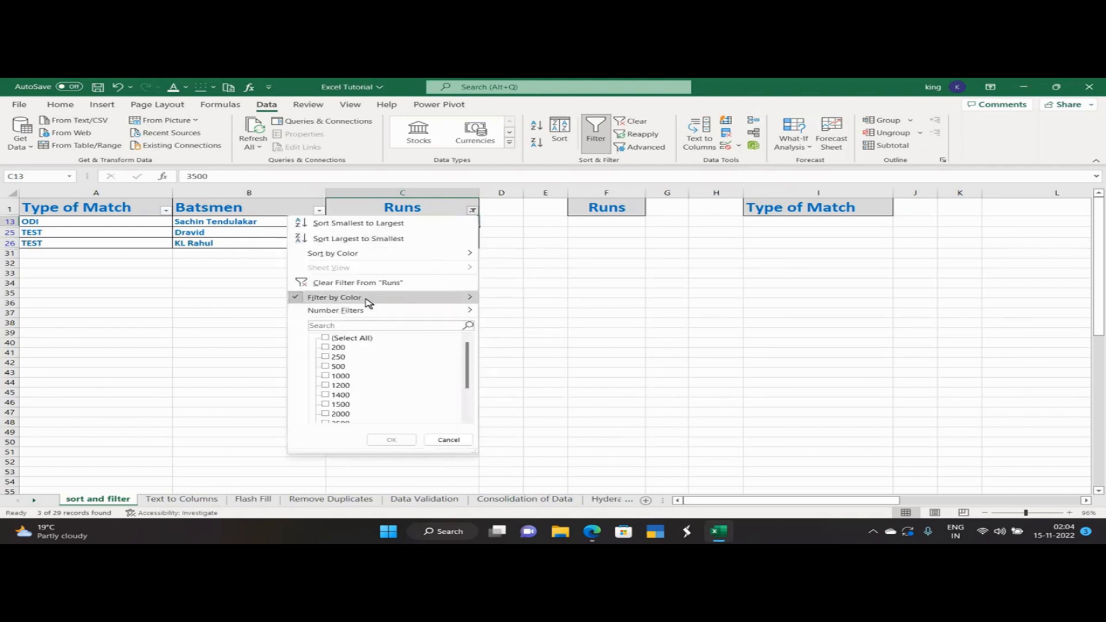
mouse_move(369, 298)
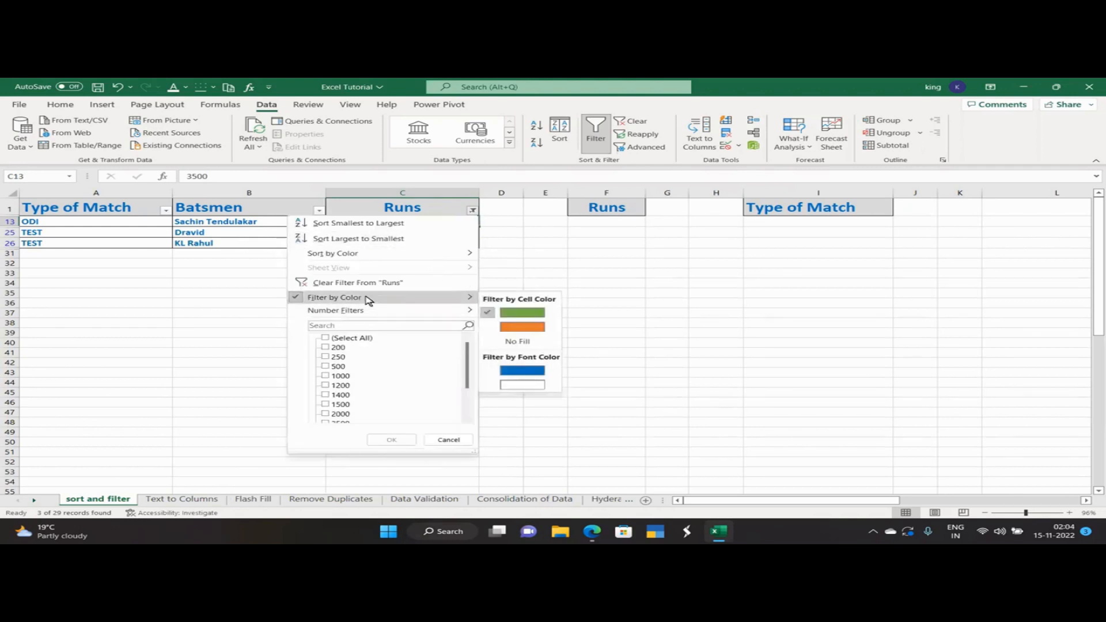
left_click(520, 342)
scroll(436, 333, "down", 3)
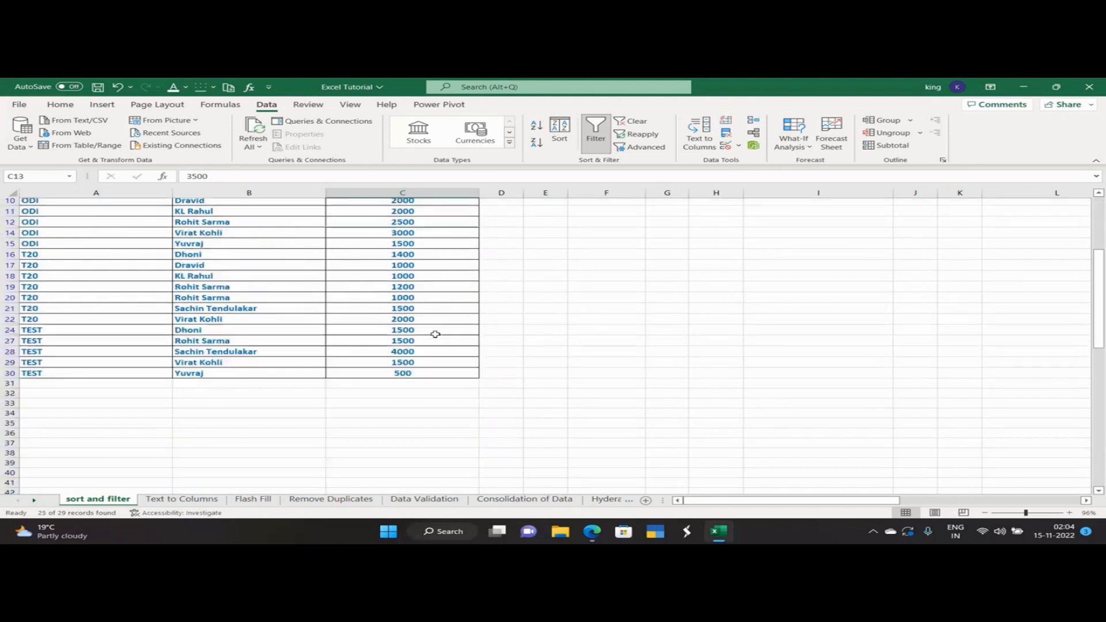
scroll(436, 334, "up", 3)
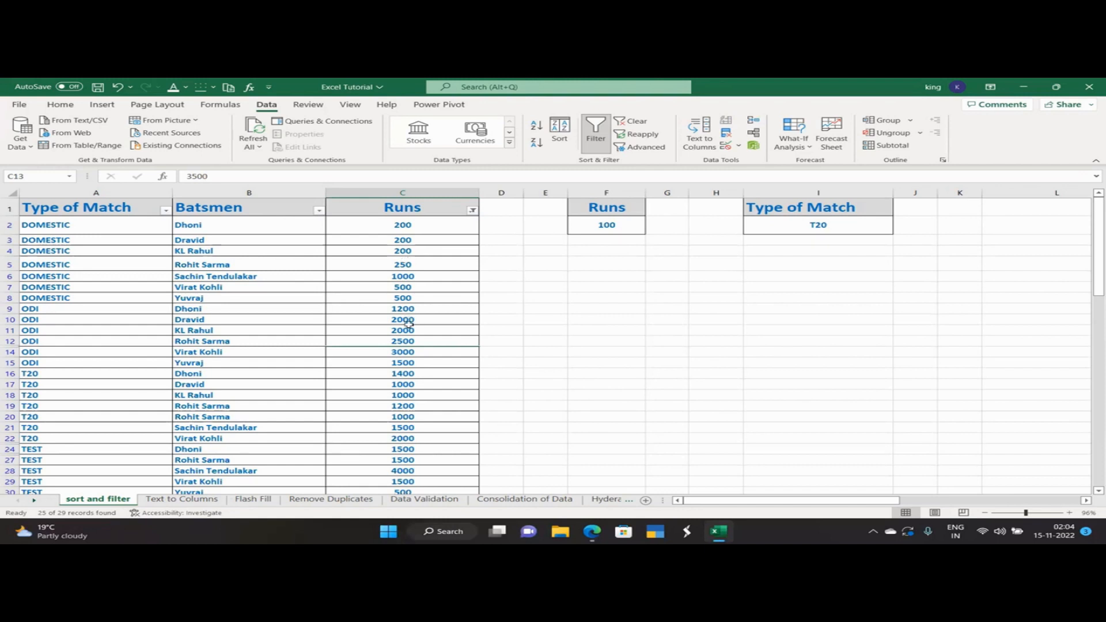
Undo both color filters on the Runs column
scroll(383, 384, "down", 2)
left_click(393, 380)
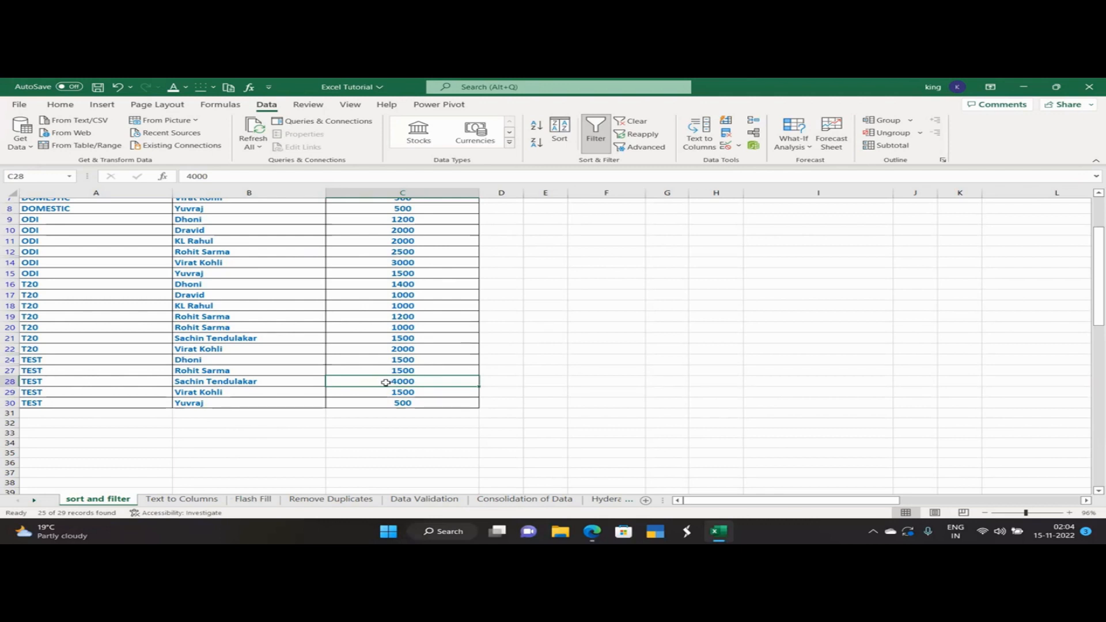
key("ctrl+z")
key("ctrl+z")
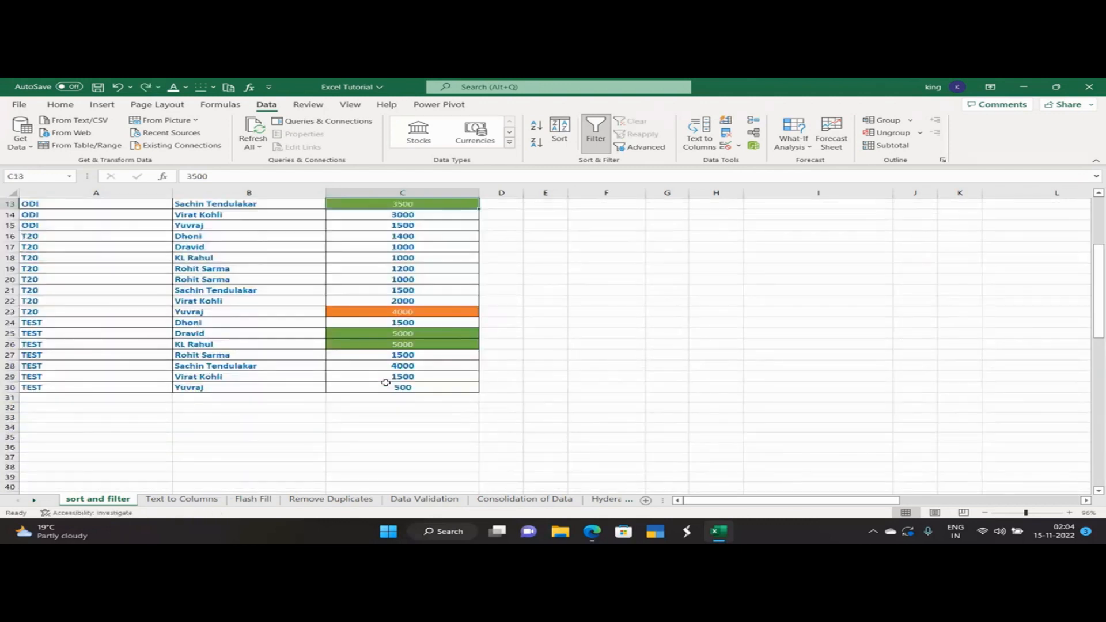
scroll(388, 381, "up", 4)
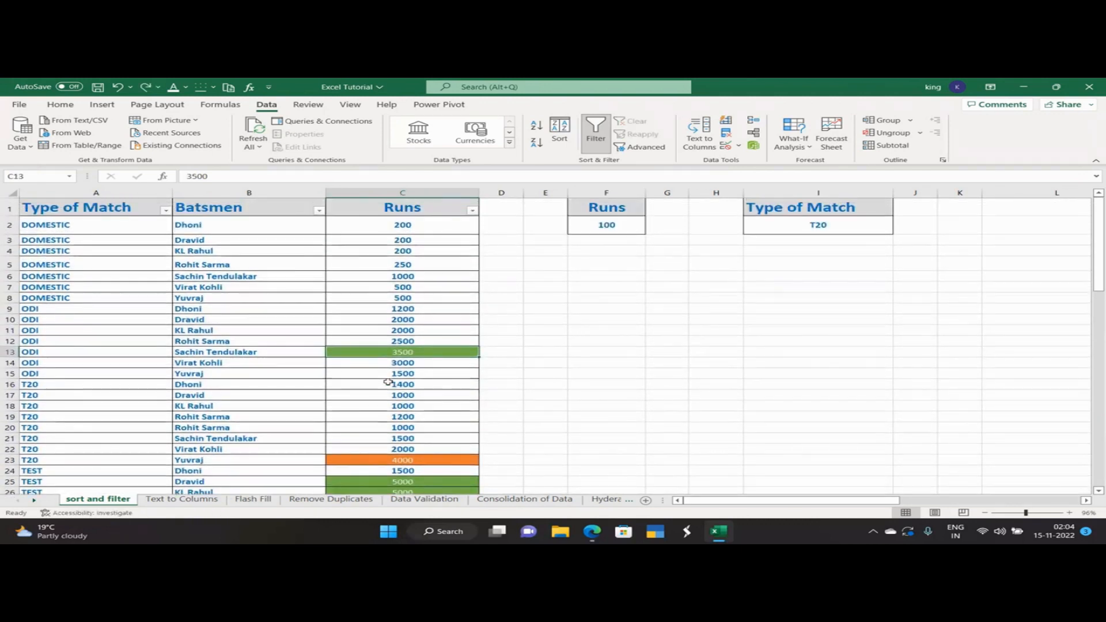
scroll(388, 381, "down", 1)
scroll(389, 406, "down", 1)
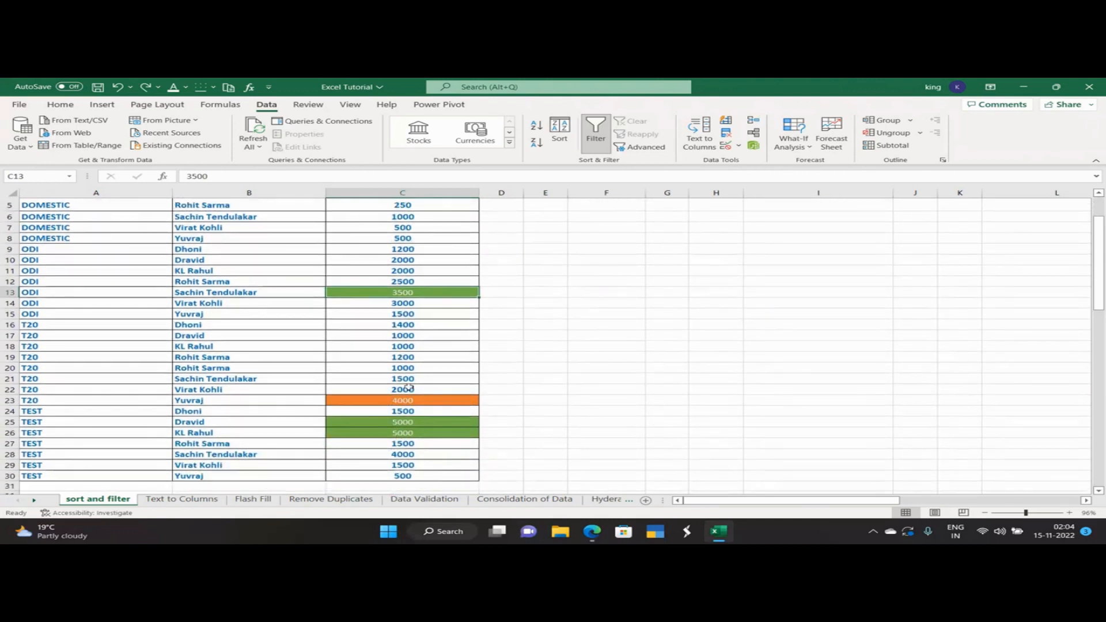
scroll(410, 380, "up", 2)
scroll(403, 388, "down", 2)
Undo the earlier filter setup and orange cell style, and redo all changes up to the No Fill filter on Runs
key("ctrl+z")
key("ctrl+z")
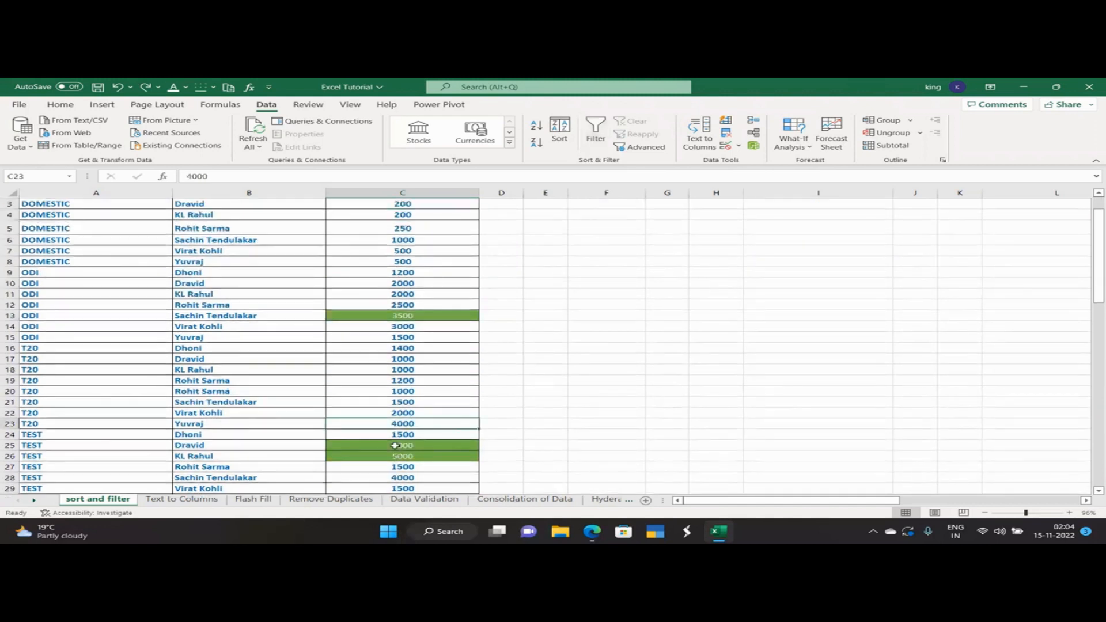
key("ctrl+y")
key("ctrl+y")
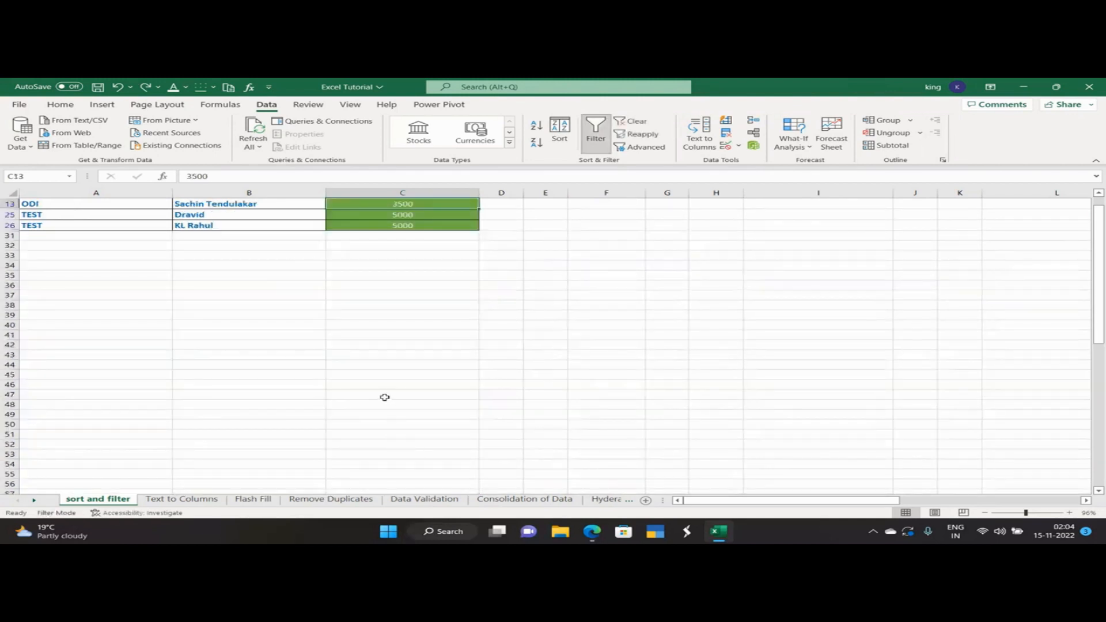
key("ctrl+y")
key("ctrl+y")
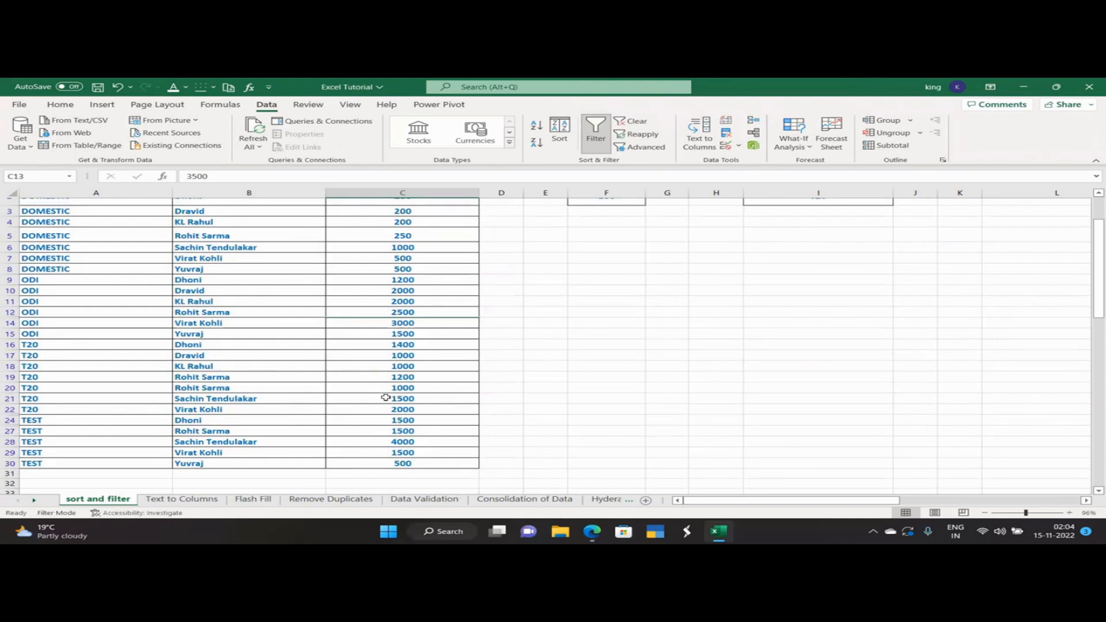
Apply the orange Accent2 cell style to cell C28 in the filtered Runs column
left_click(400, 442)
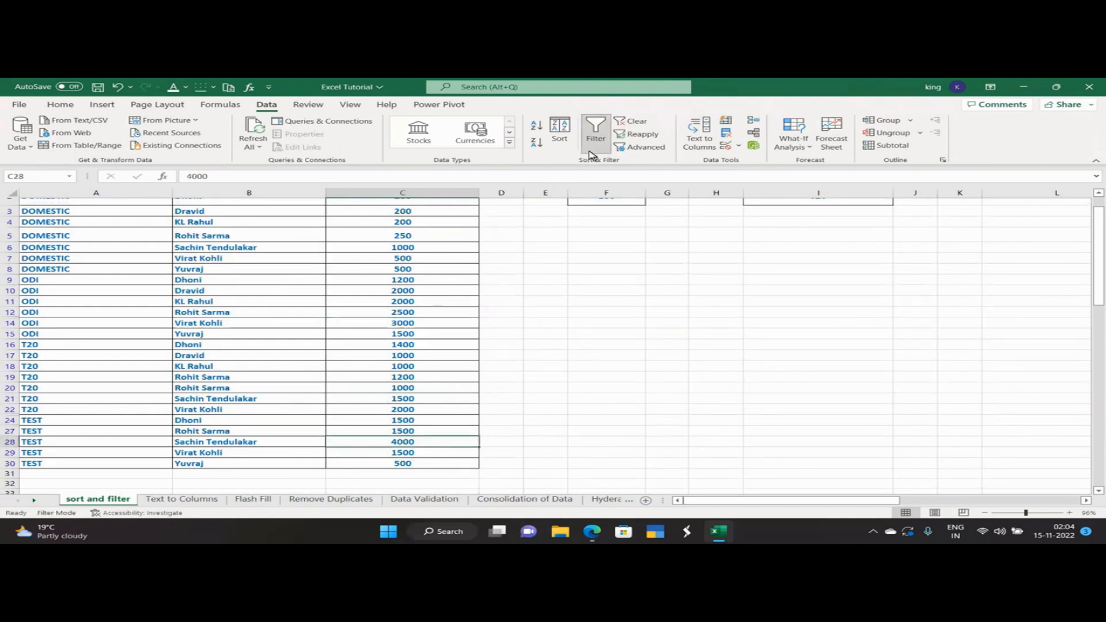
left_click(60, 104)
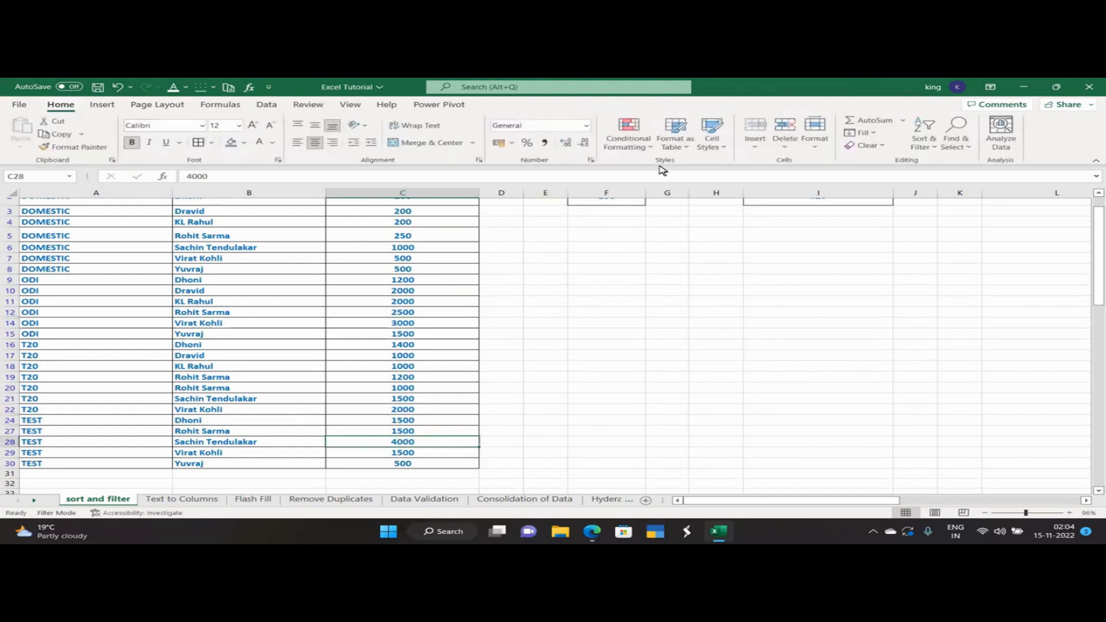
left_click(712, 144)
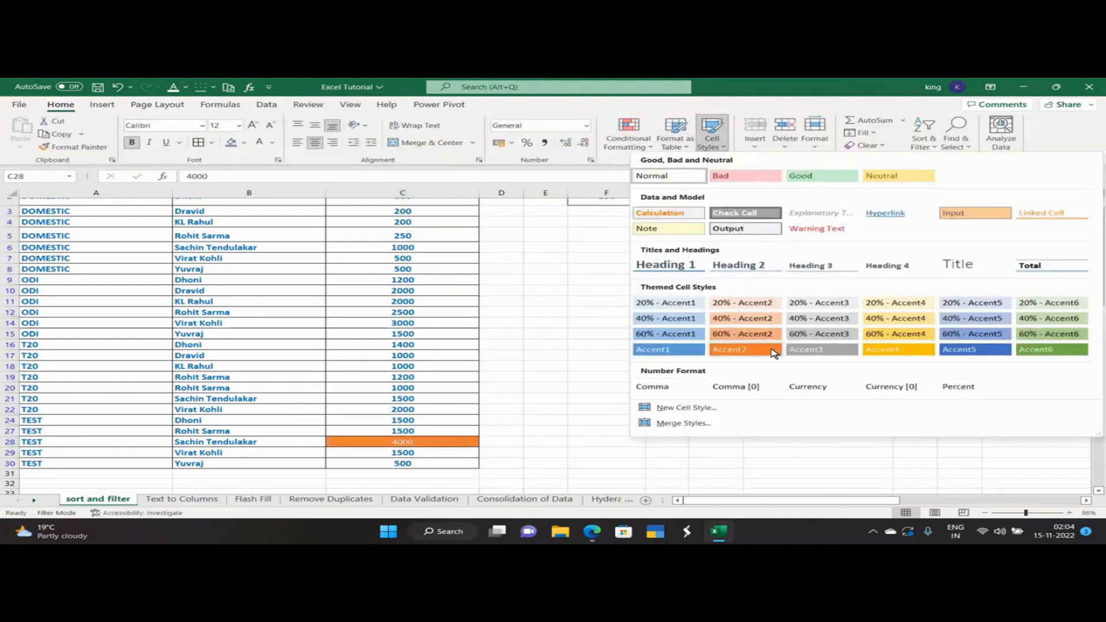
left_click(744, 342)
scroll(519, 371, "up", 1)
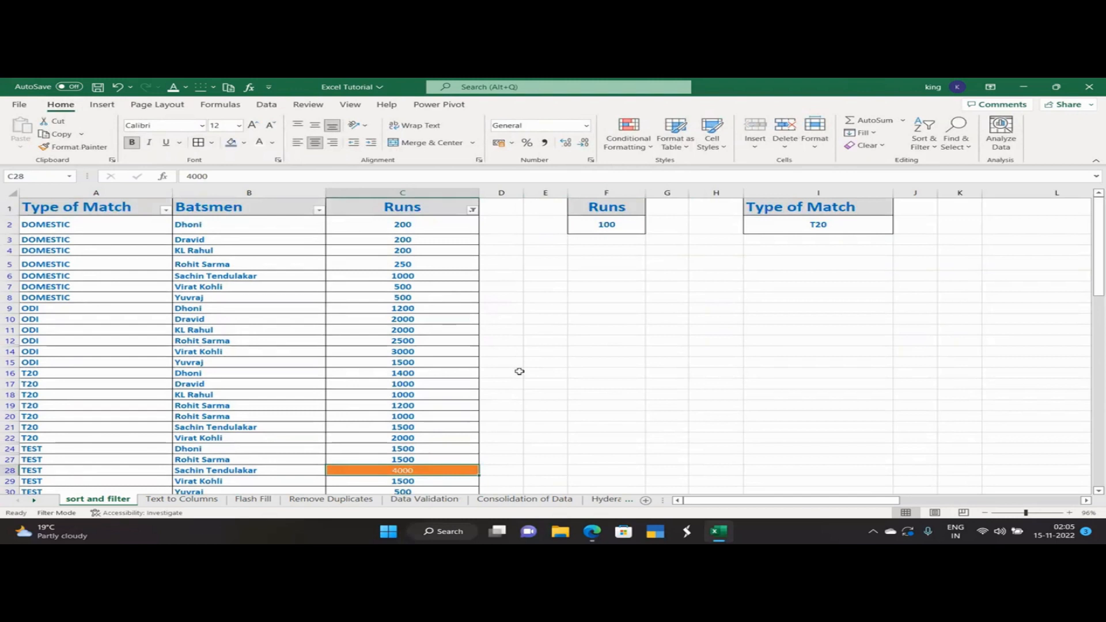
scroll(498, 332, "down", 1)
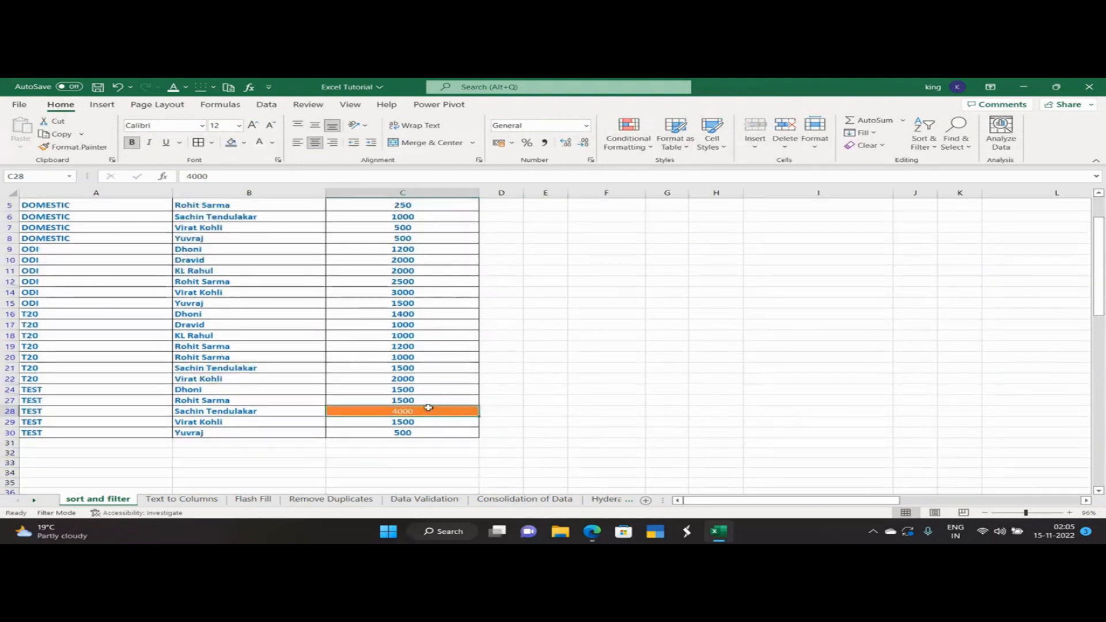
scroll(432, 394, "up", 1)
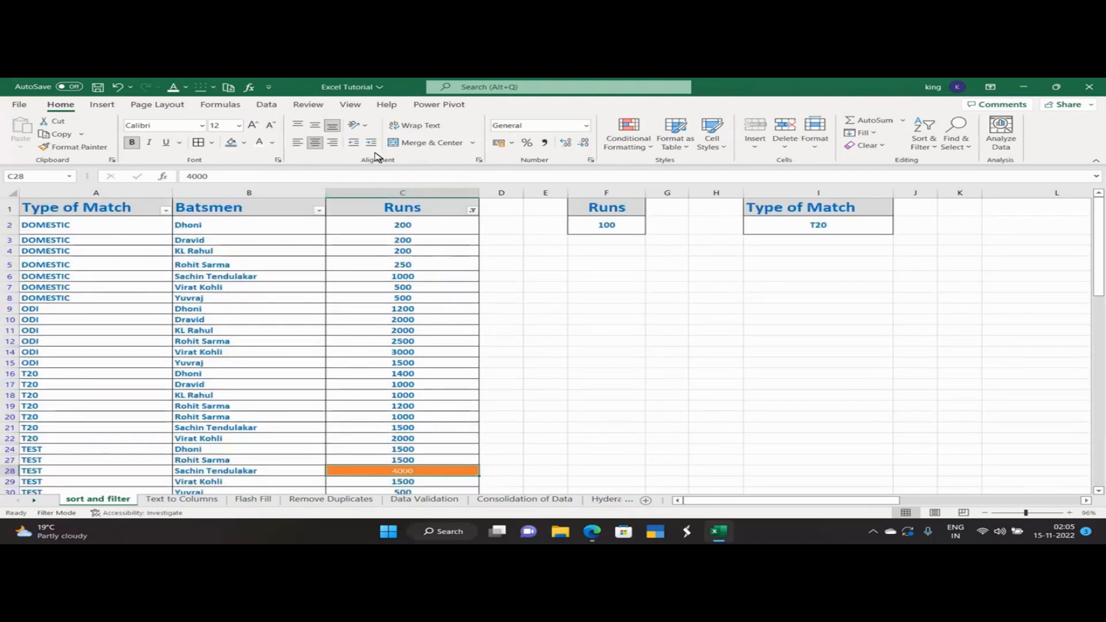
Reapply the No Fill filter on the Runs column to account for the newly colored cell
left_click(266, 106)
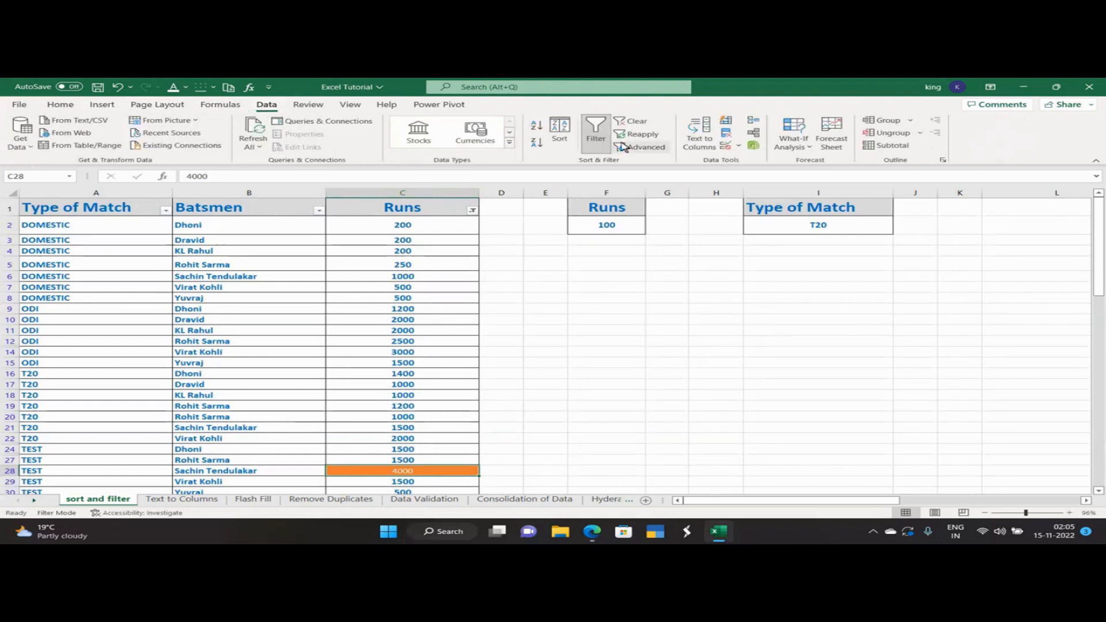
left_click(644, 136)
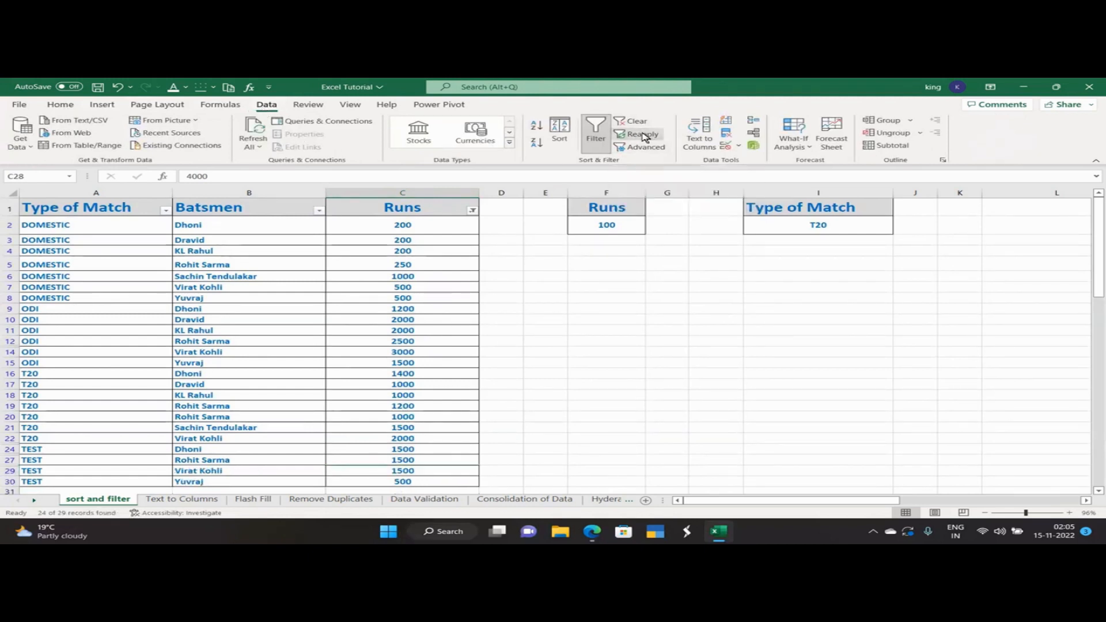
scroll(443, 362, "down", 2)
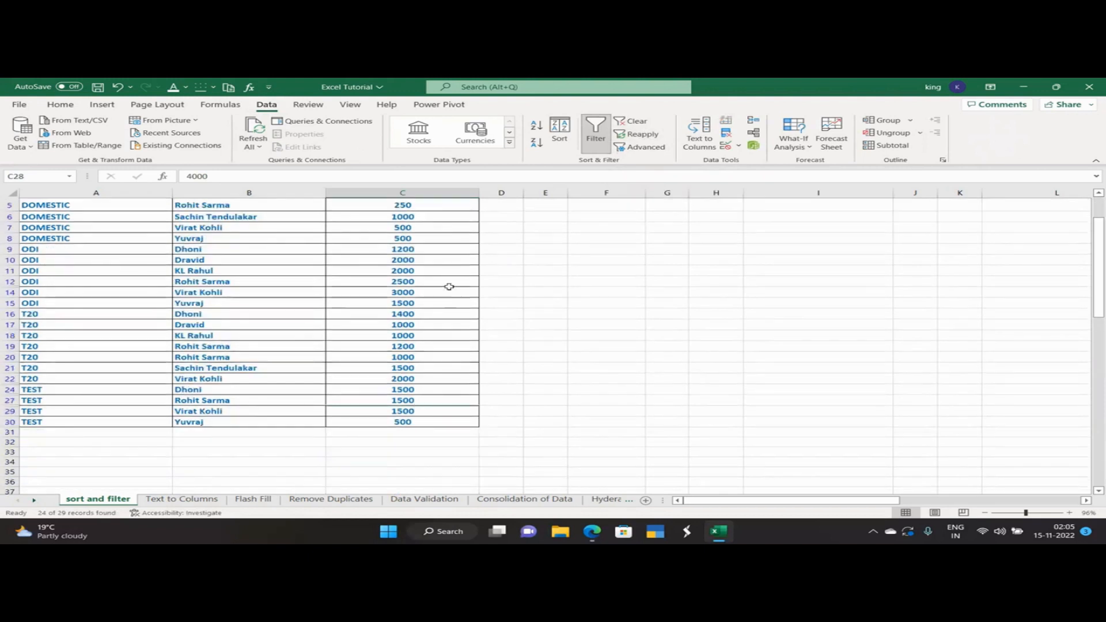
Clear the No Fill filter from the Runs column to show every row of the table
scroll(435, 331, "up", 2)
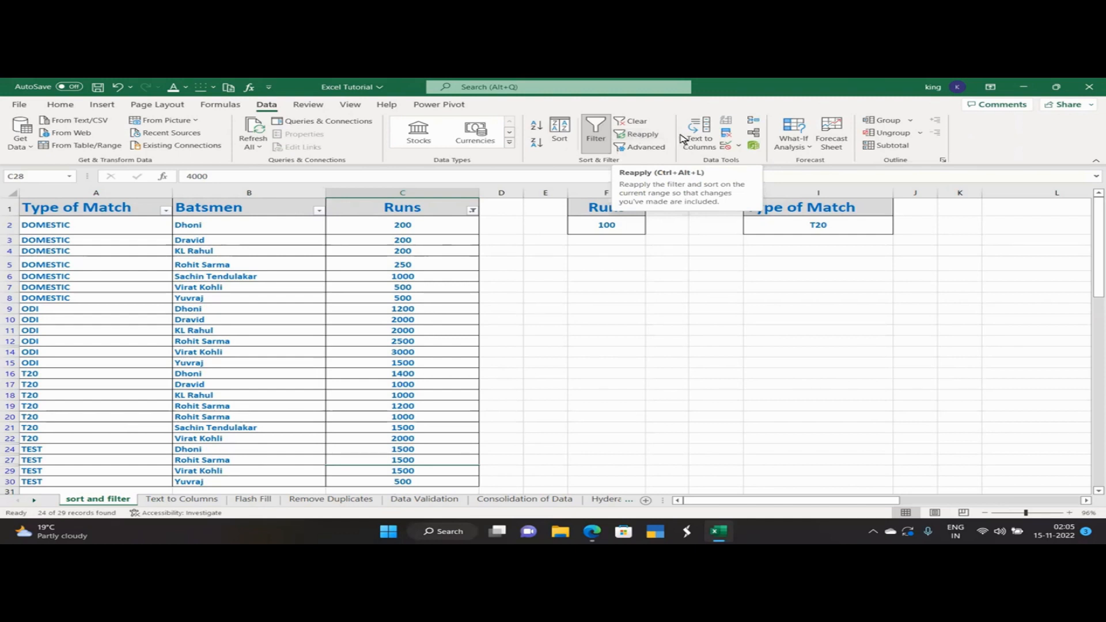
left_click(632, 122)
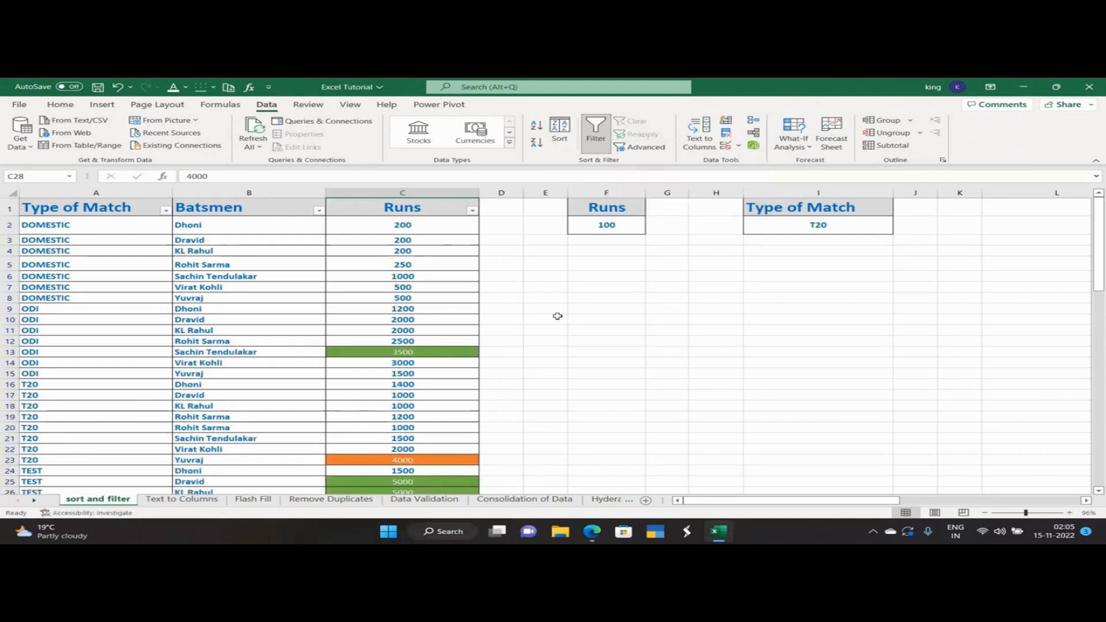
scroll(535, 339, "down", 2)
scroll(536, 338, "up", 2)
scroll(535, 338, "down", 2)
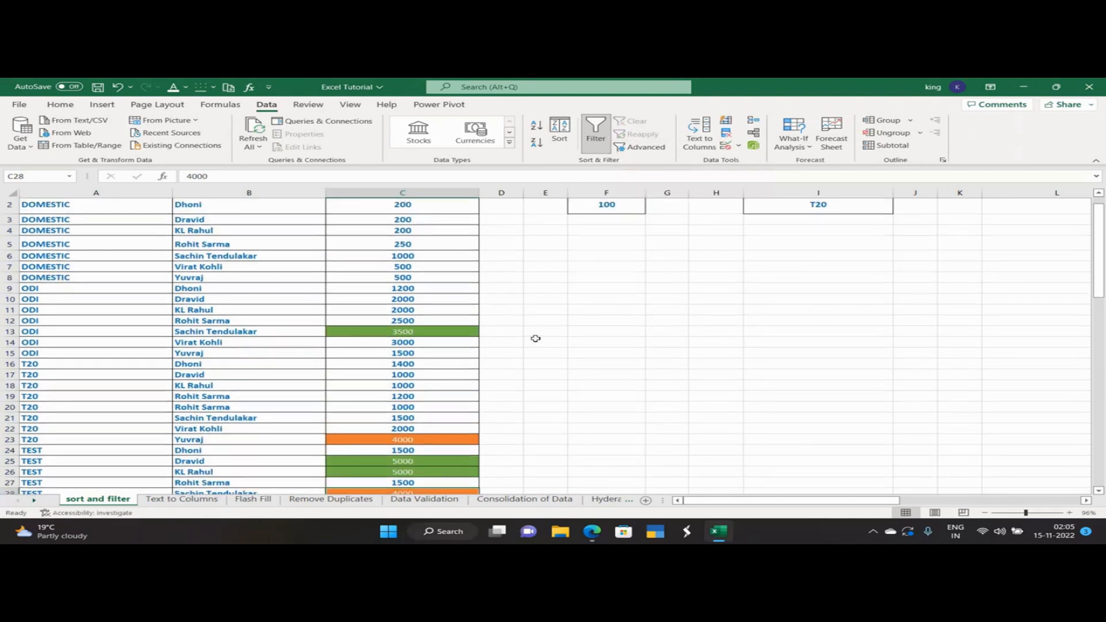
scroll(536, 338, "up", 2)
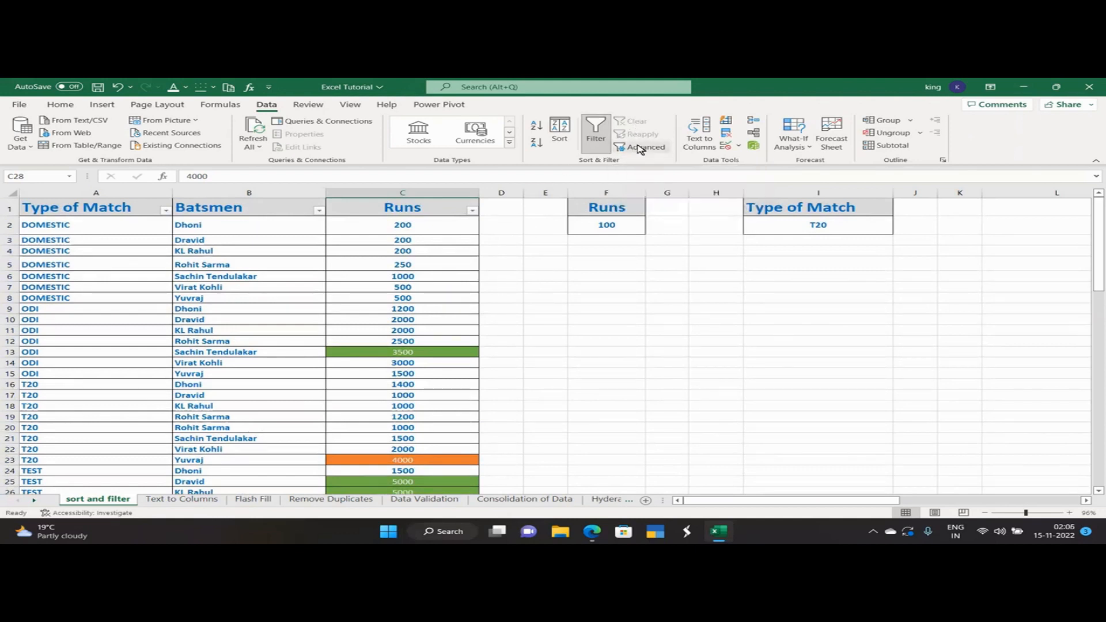
left_click(641, 149)
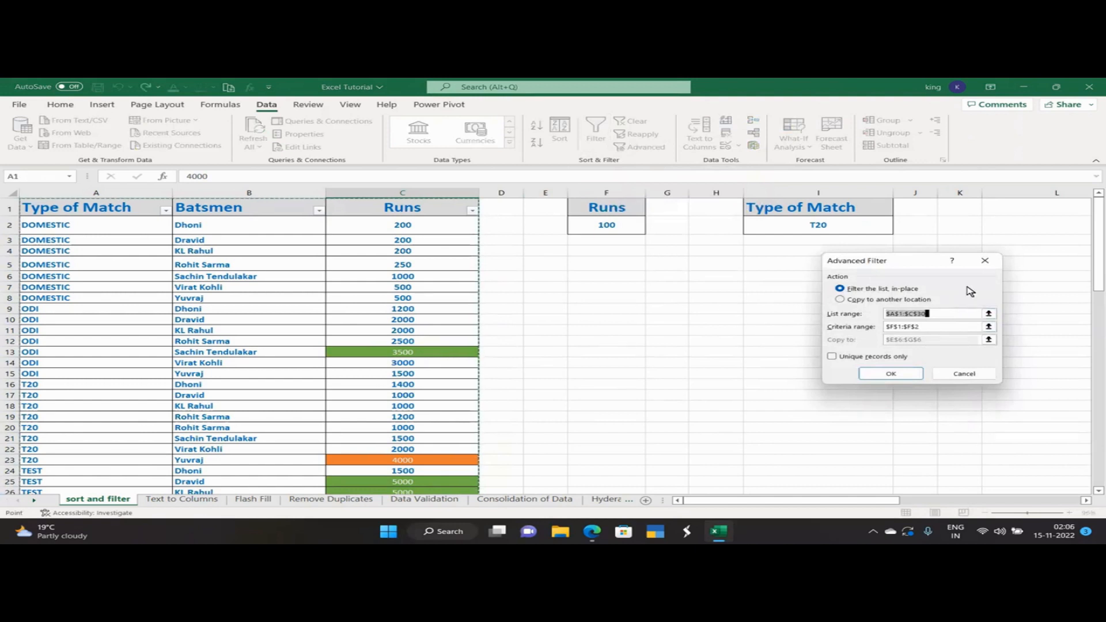
left_click(985, 260)
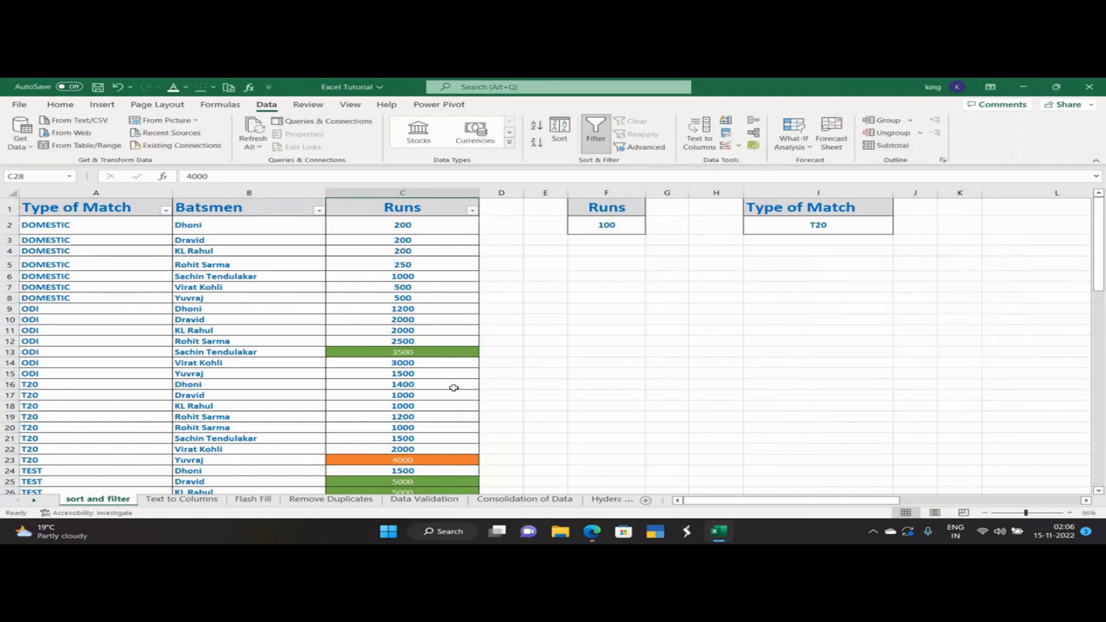
scroll(421, 380, "down", 1)
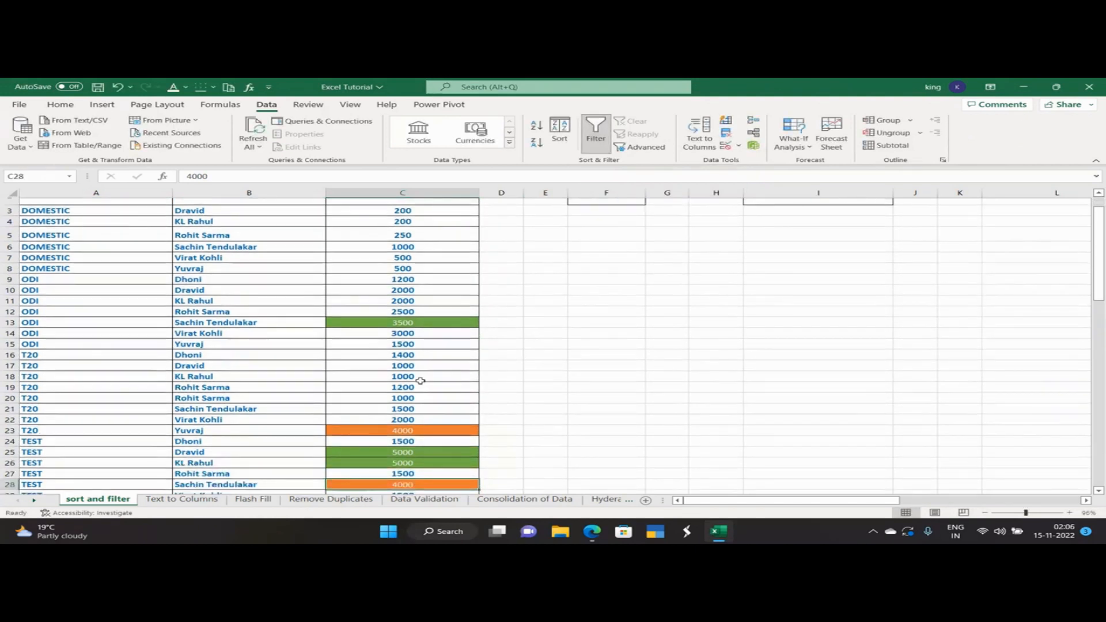
left_click(641, 147)
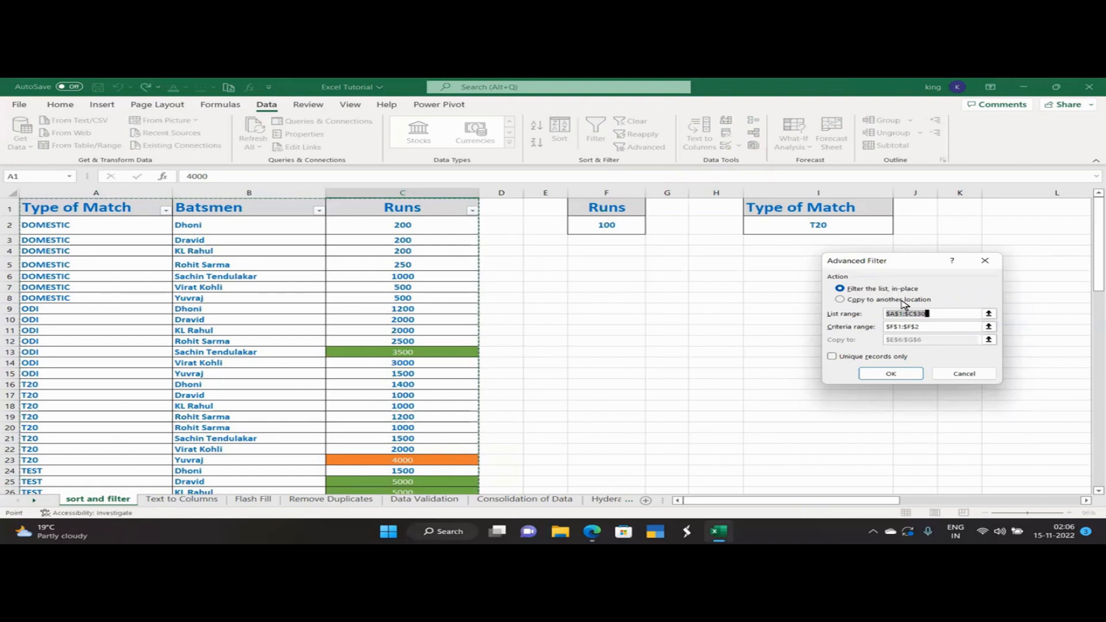
left_click(841, 301)
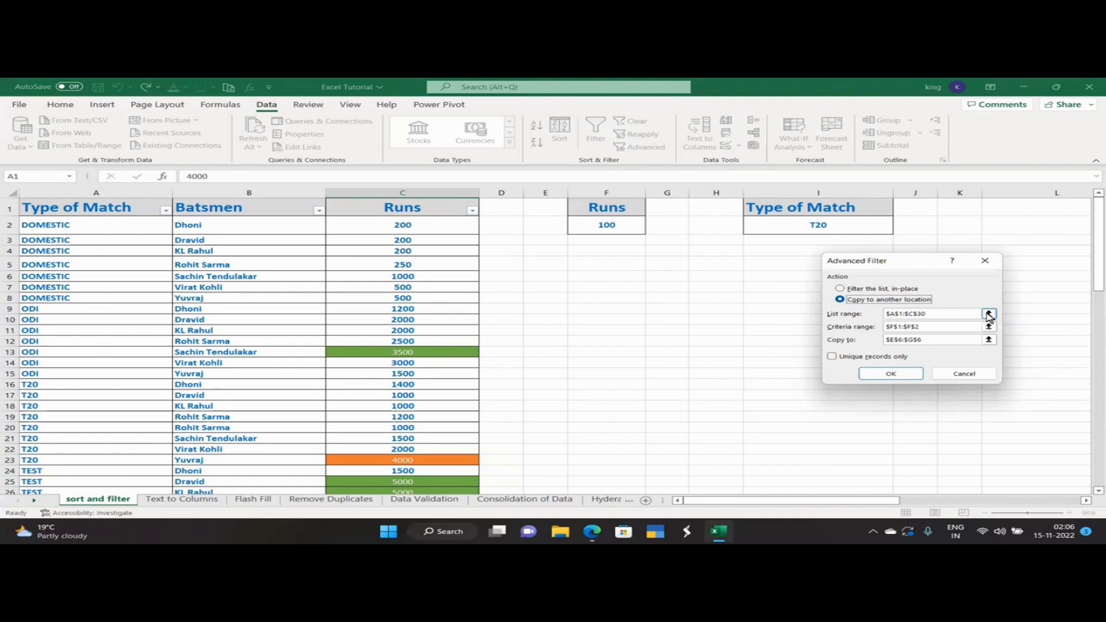
left_click(985, 261)
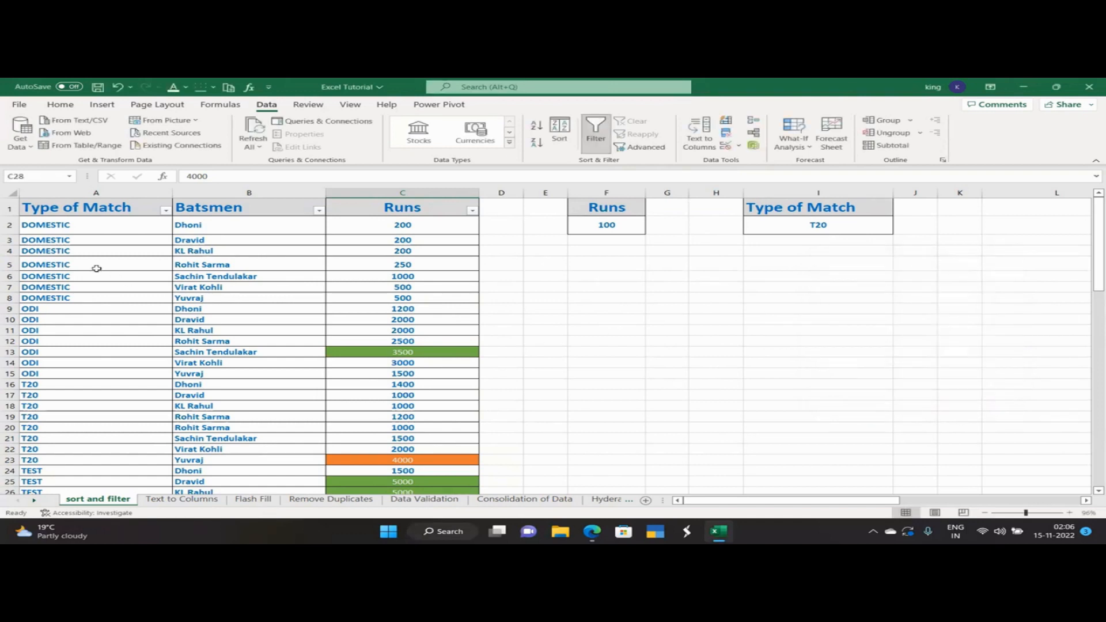
Review the source table and the two criteria ranges, Runs in F1:F2 and Type of Match in I1:I2
left_click_drag(81, 211, 421, 478)
scroll(440, 403, "up", 2)
left_click_drag(578, 209, 596, 234)
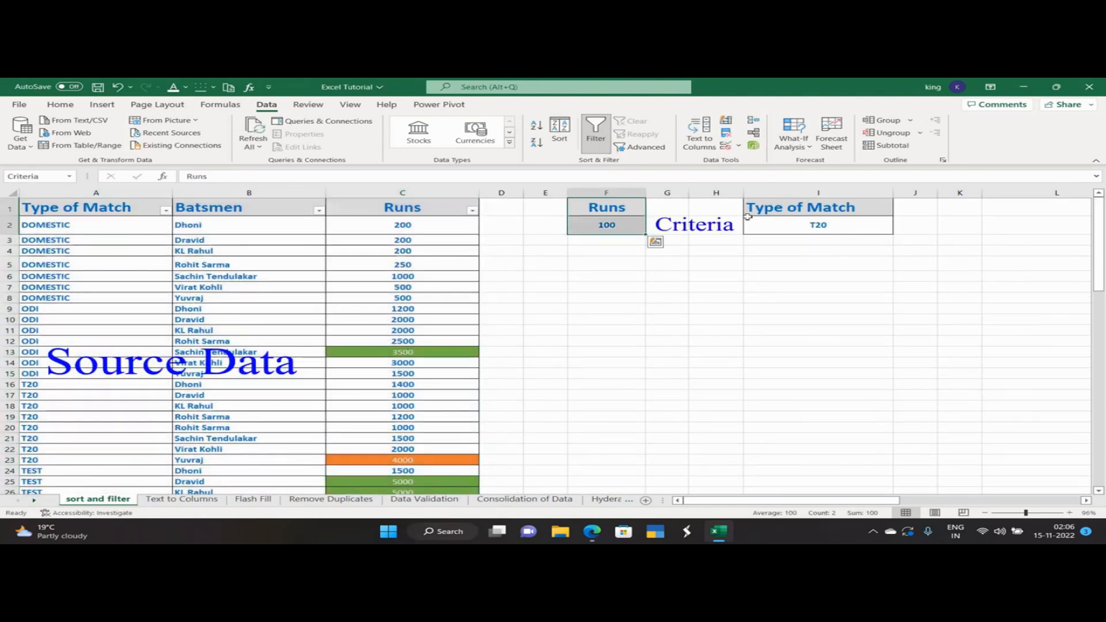
left_click_drag(748, 217, 772, 227)
left_click(592, 217)
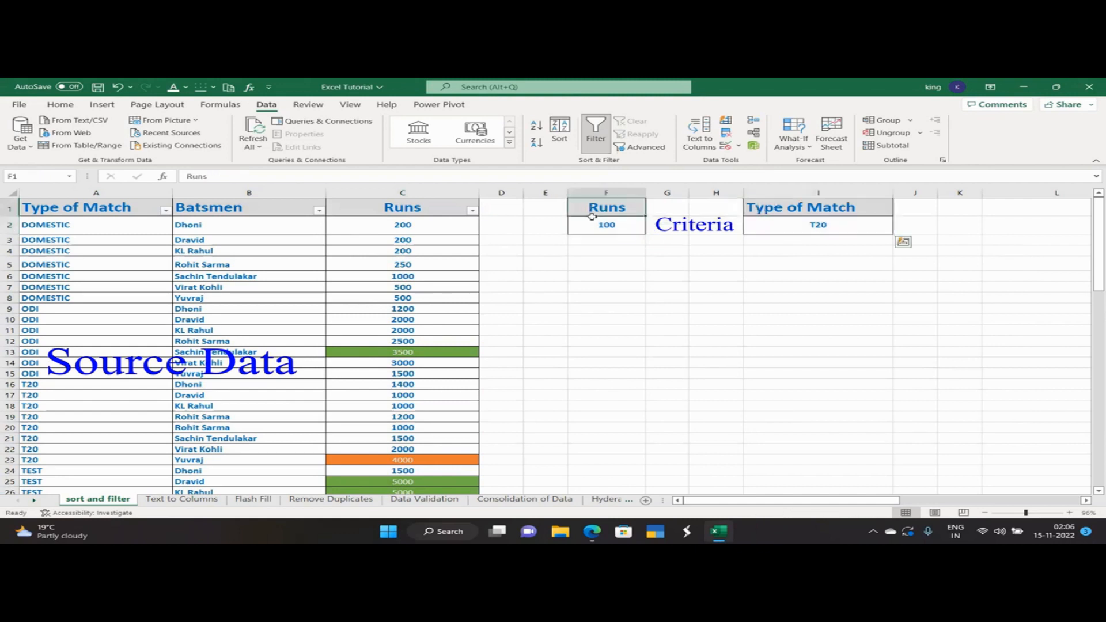
left_click_drag(591, 216, 593, 227)
left_click(787, 208)
left_click_drag(786, 209, 780, 230)
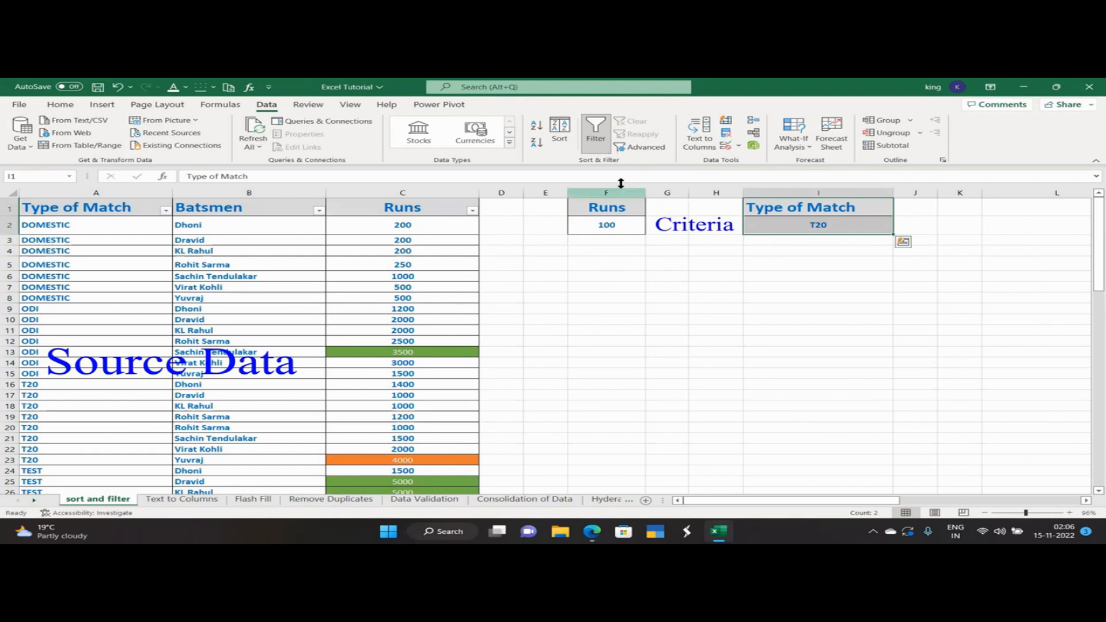
left_click(639, 147)
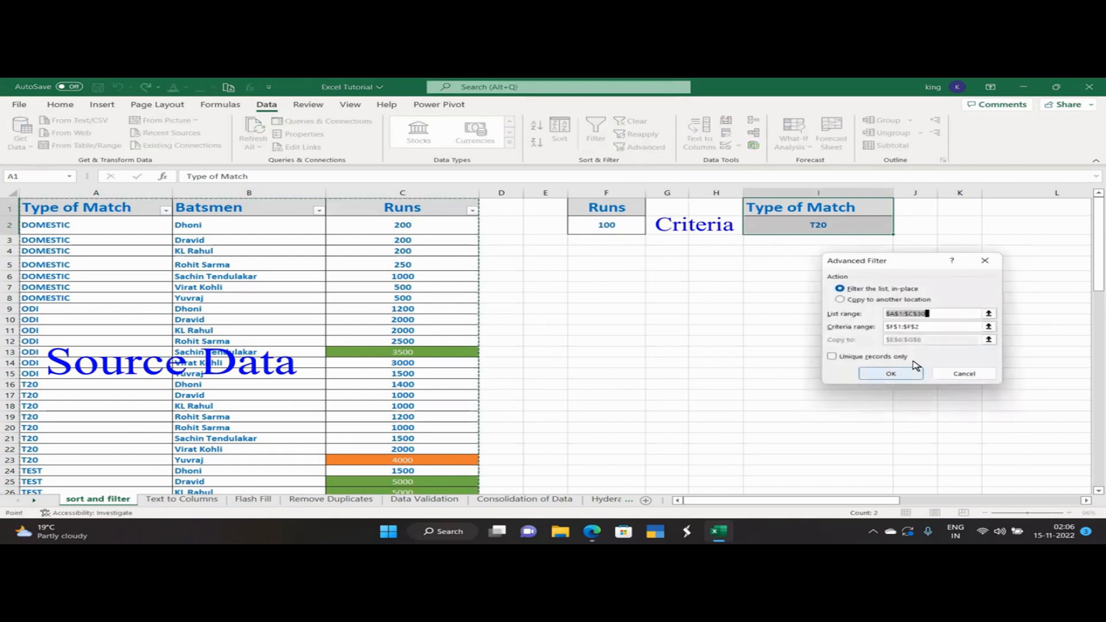
left_click(985, 260)
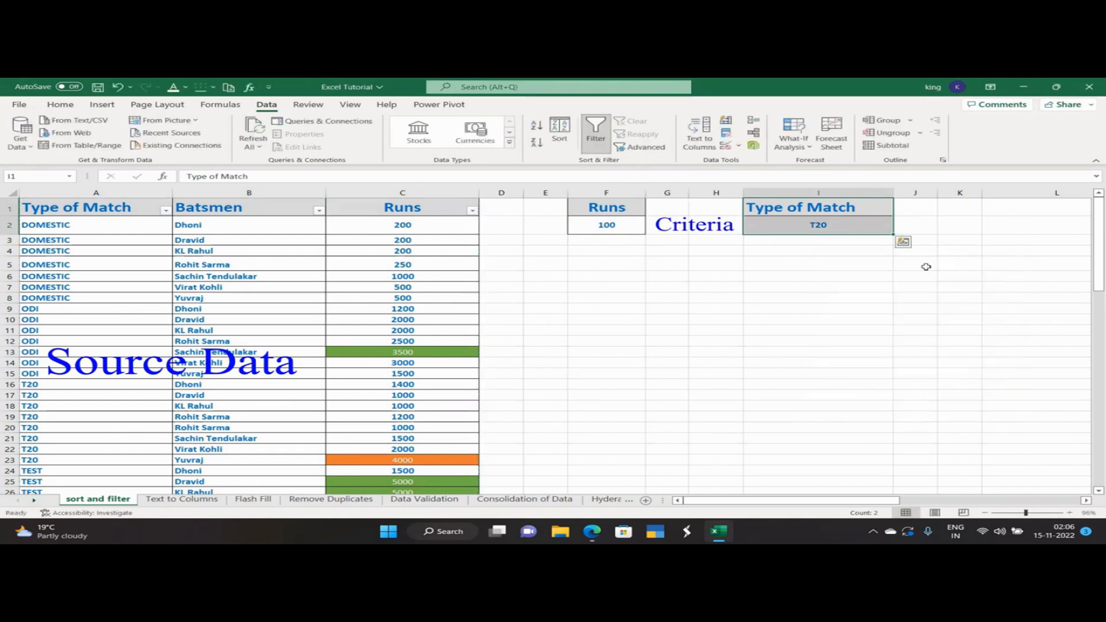
Set up an advanced filter that copies to another location, using A1:C30 as the list range
left_click(594, 298)
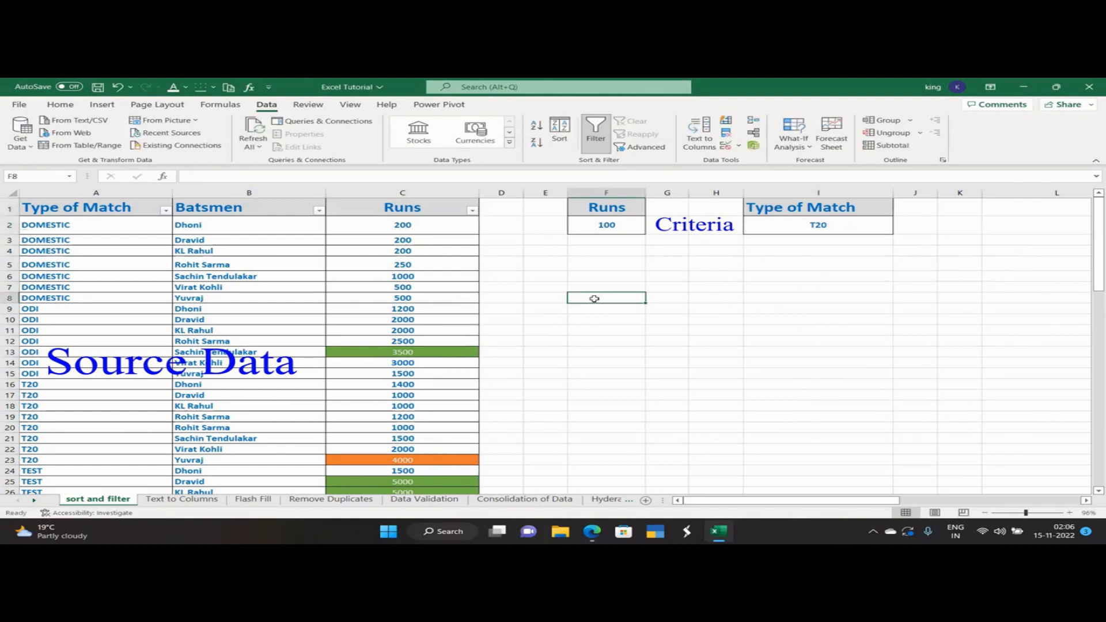
left_click(644, 147)
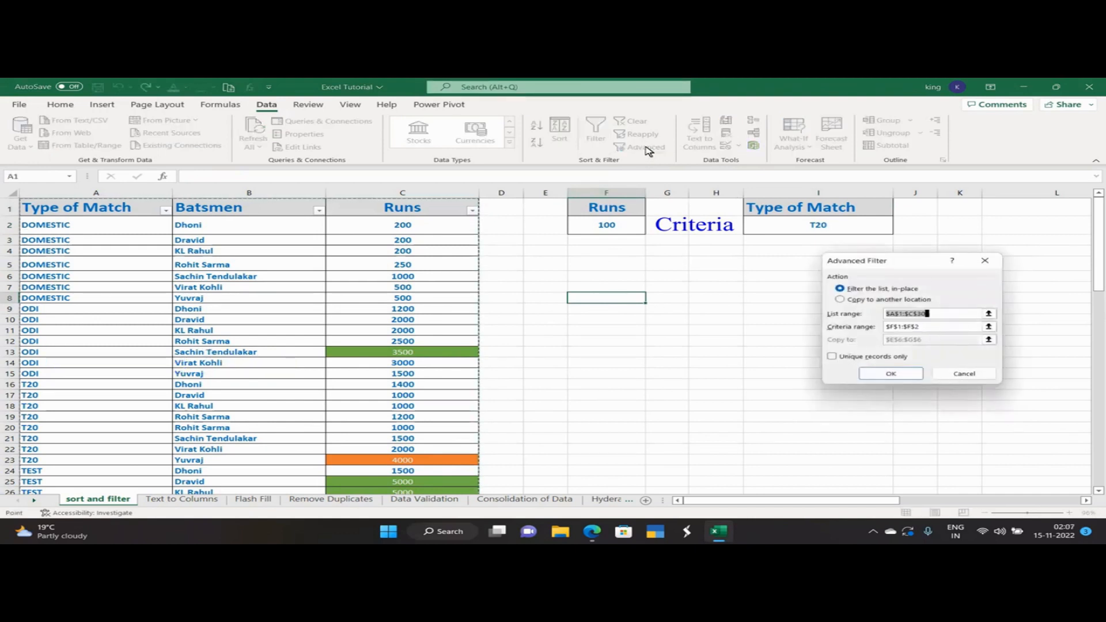
left_click(841, 299)
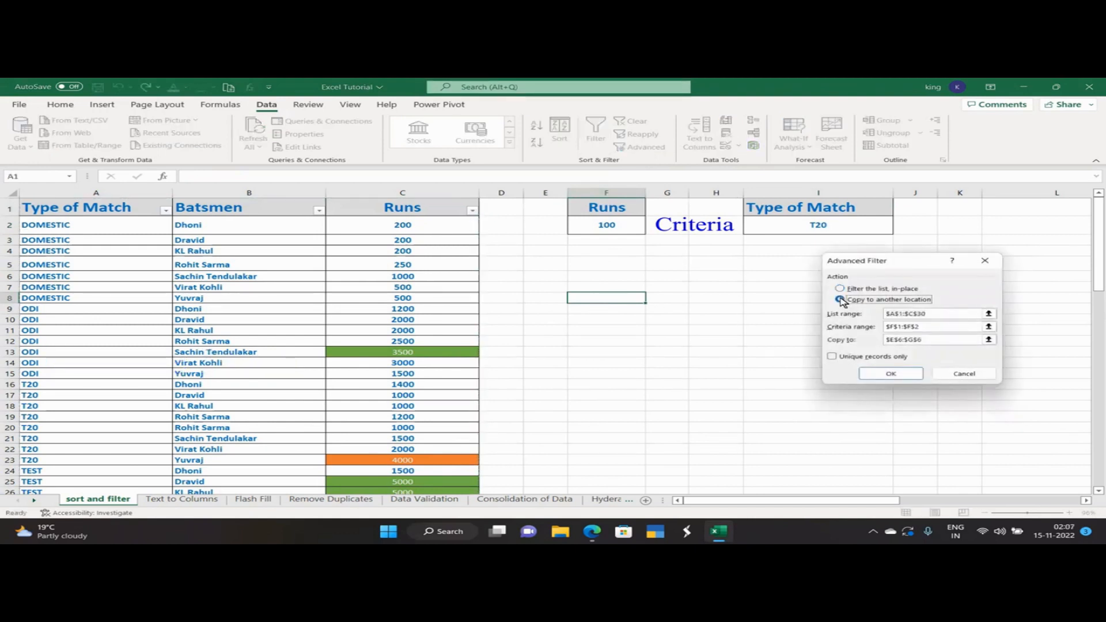
left_click(989, 314)
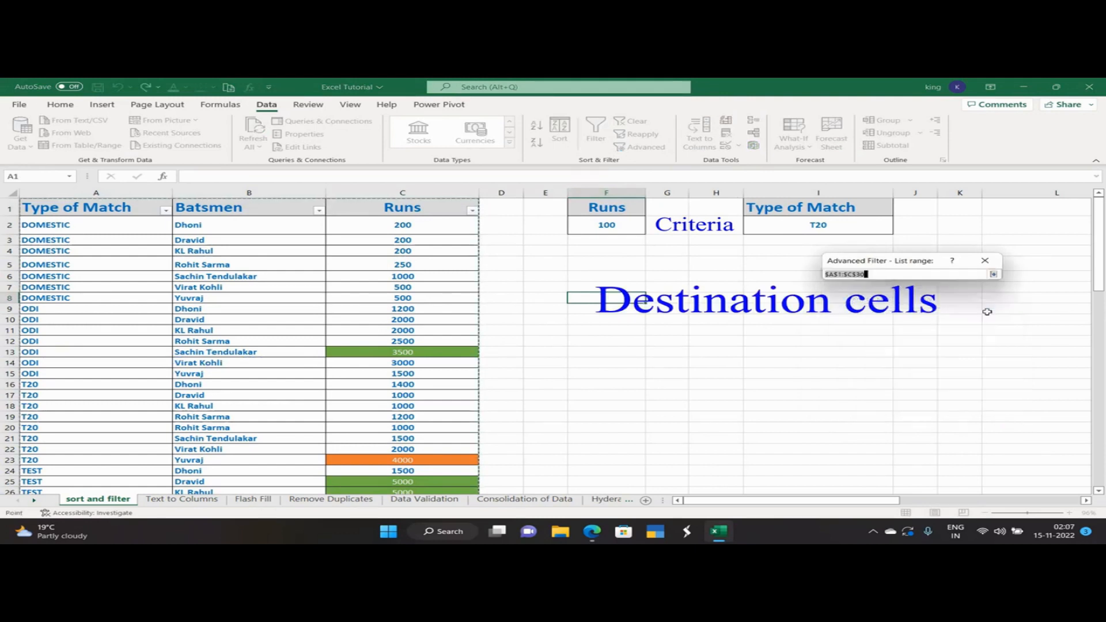
left_click_drag(66, 211, 417, 474)
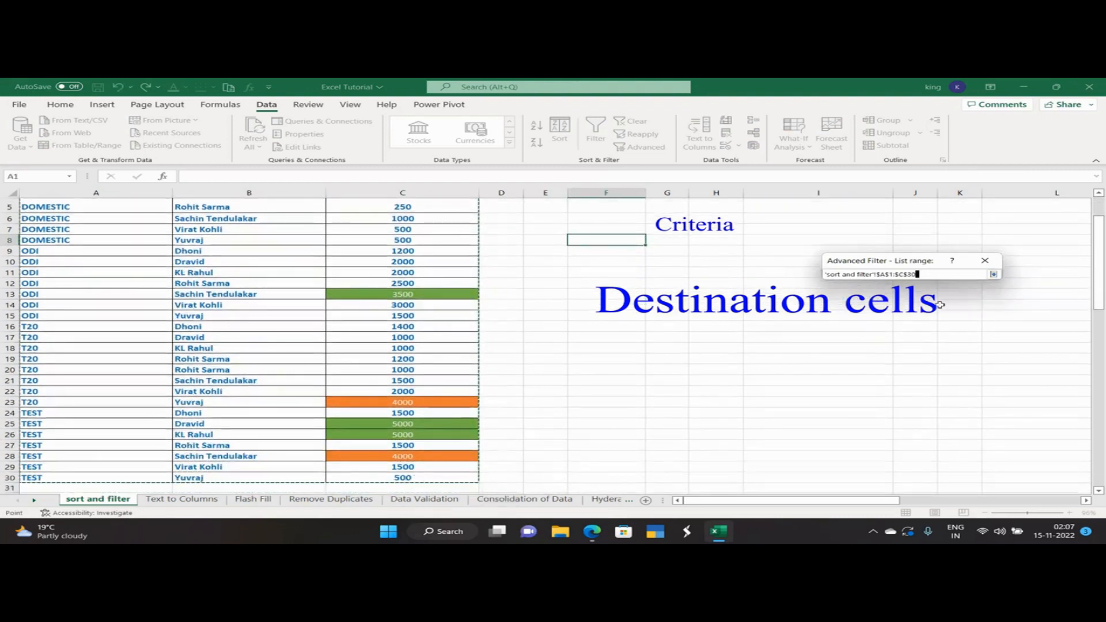
left_click(993, 274)
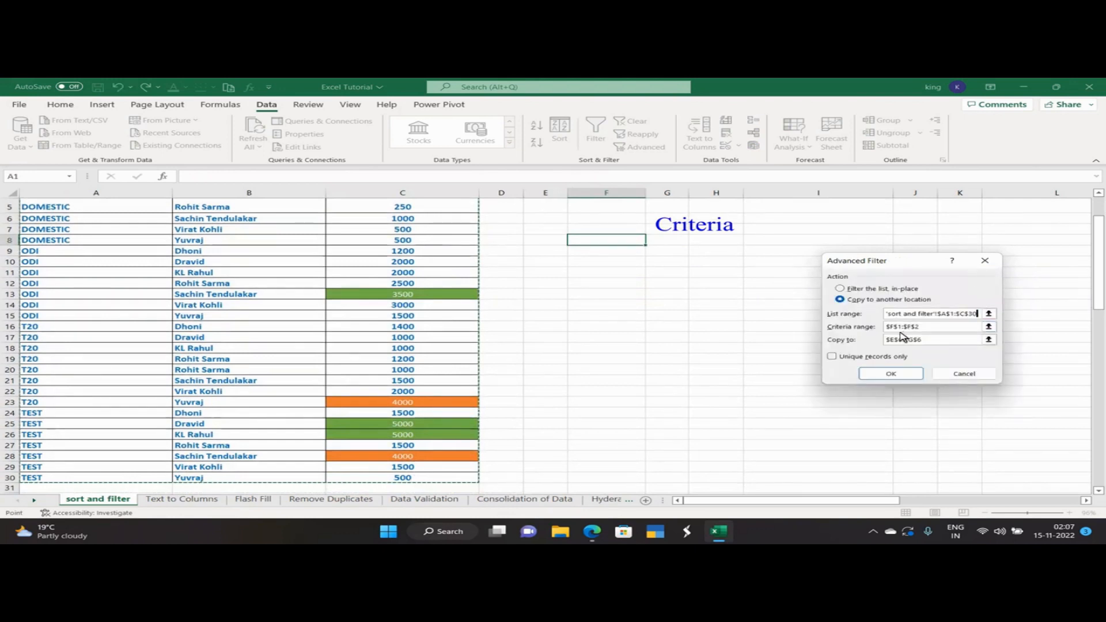
Use F1:F2 as the criteria range and run the advanced filter with its output copied to cell E6
left_click(989, 327)
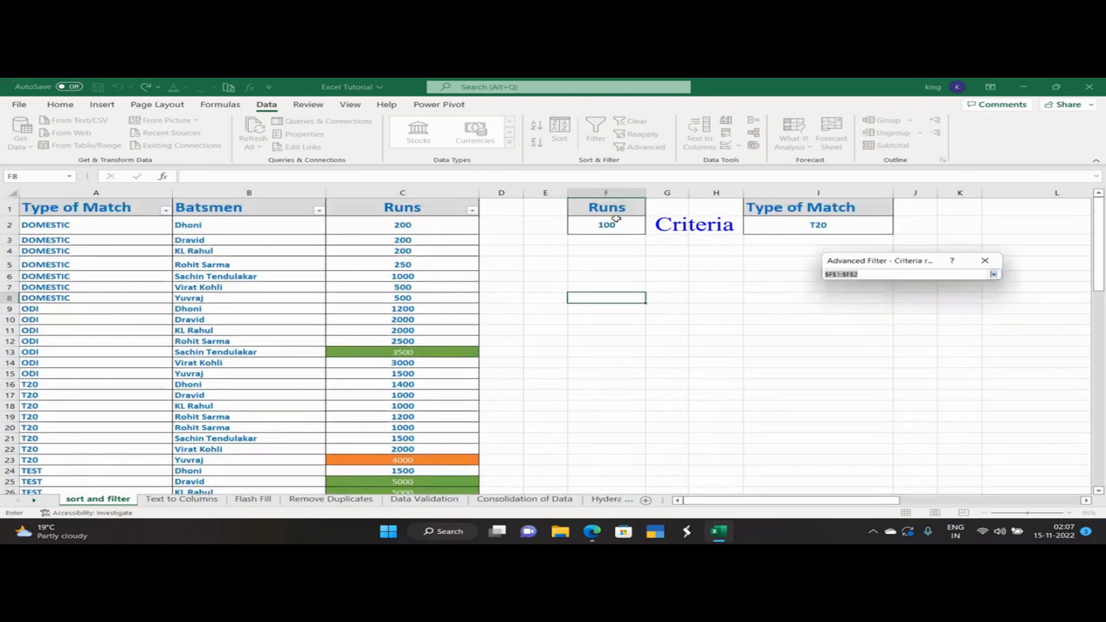
left_click_drag(613, 211, 617, 230)
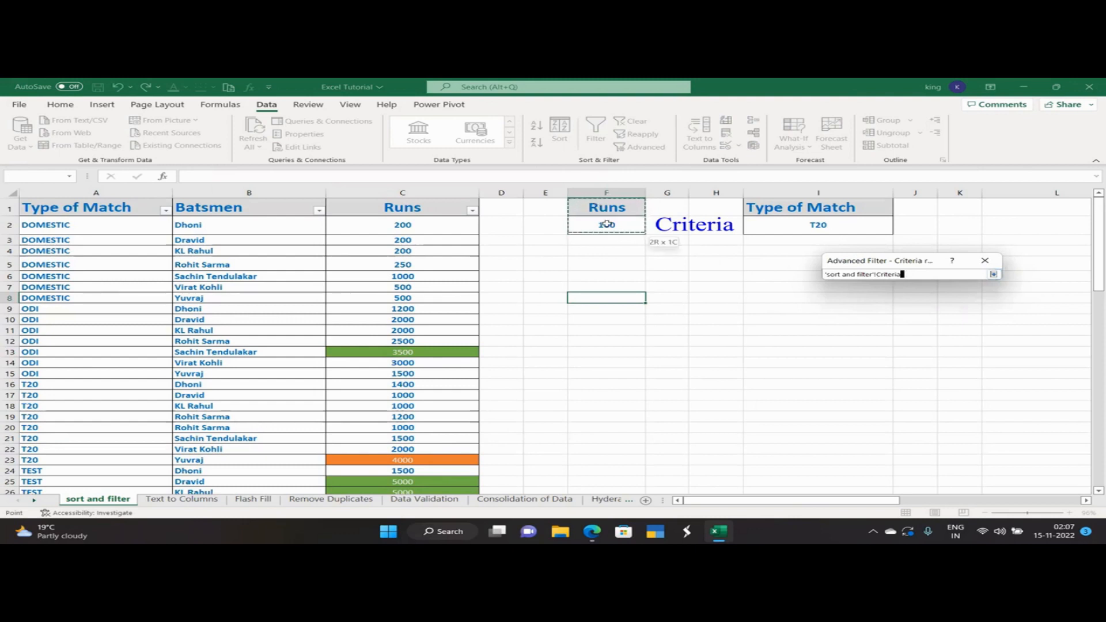
left_click(993, 275)
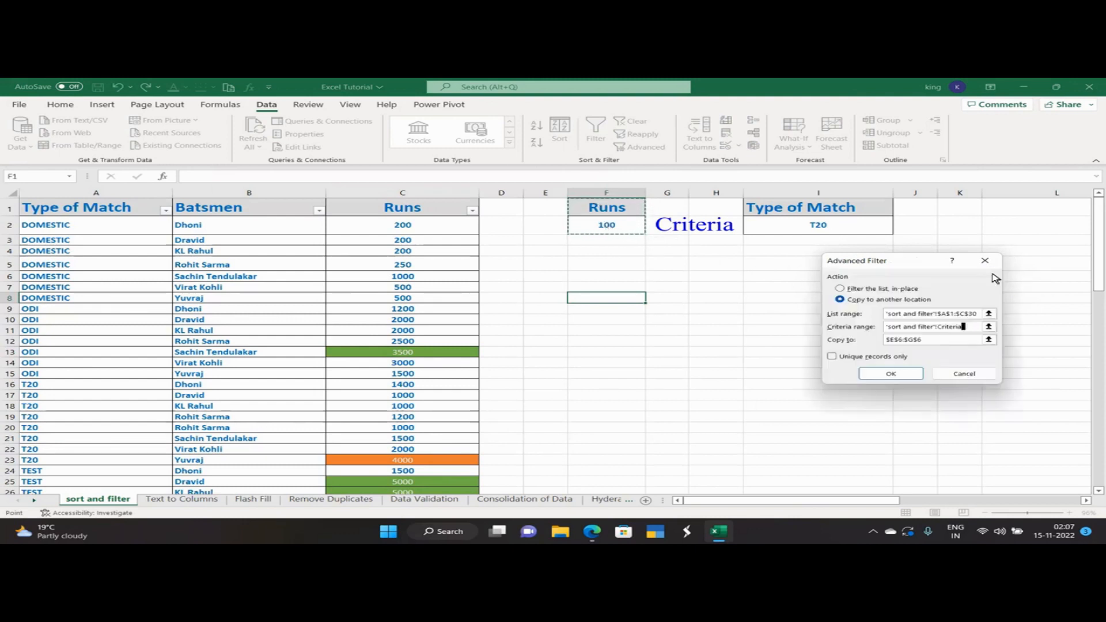
left_click(989, 340)
left_click_drag(558, 279, 563, 279)
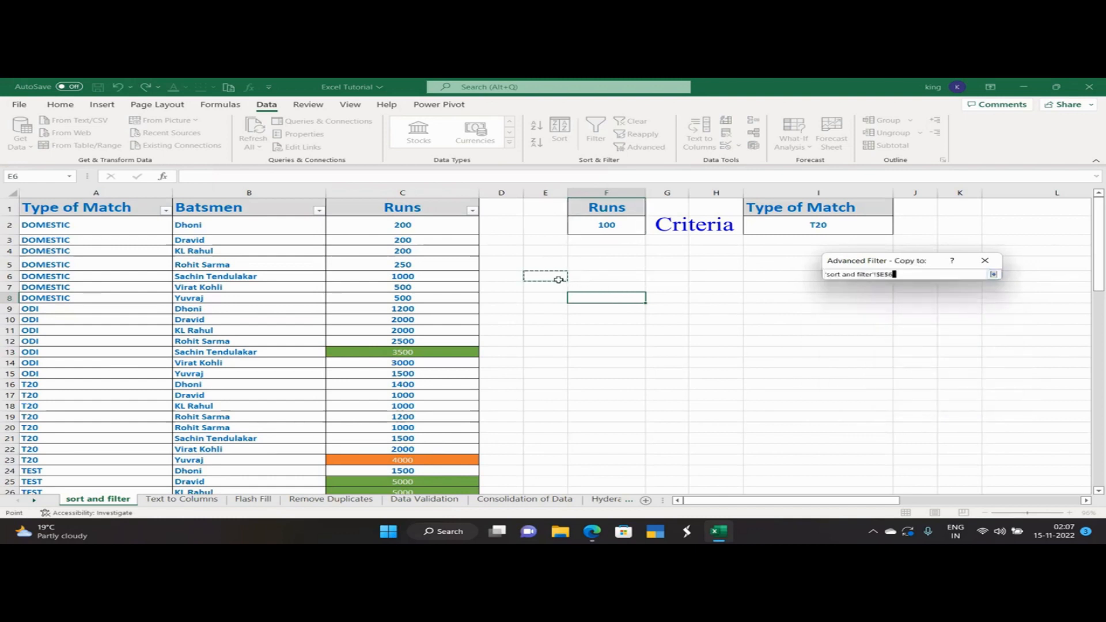
left_click(993, 274)
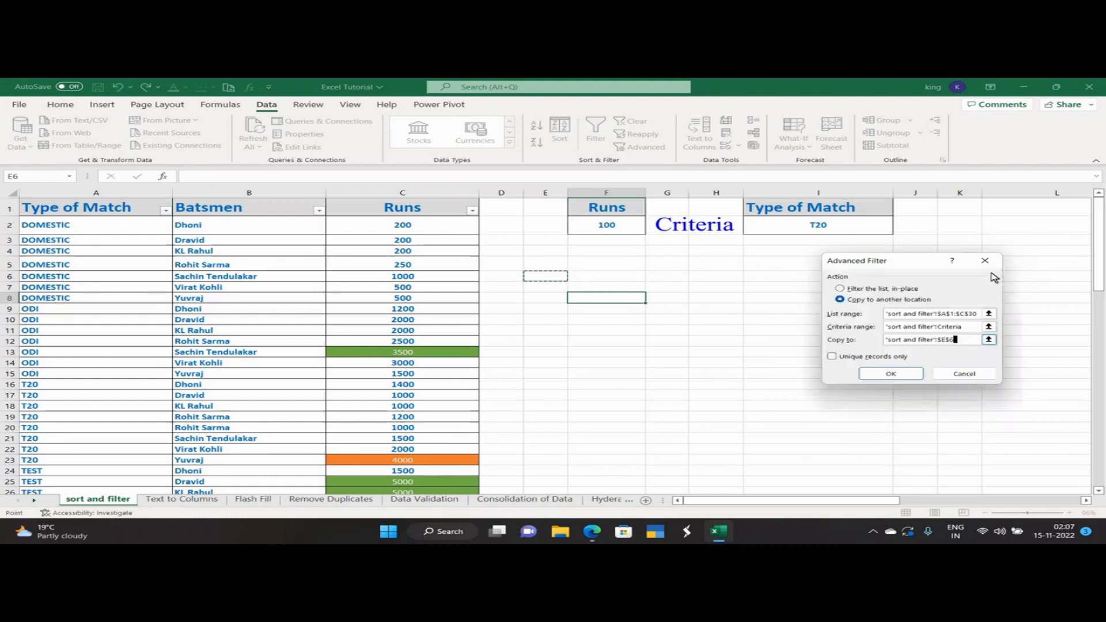
left_click(891, 374)
left_click(656, 378)
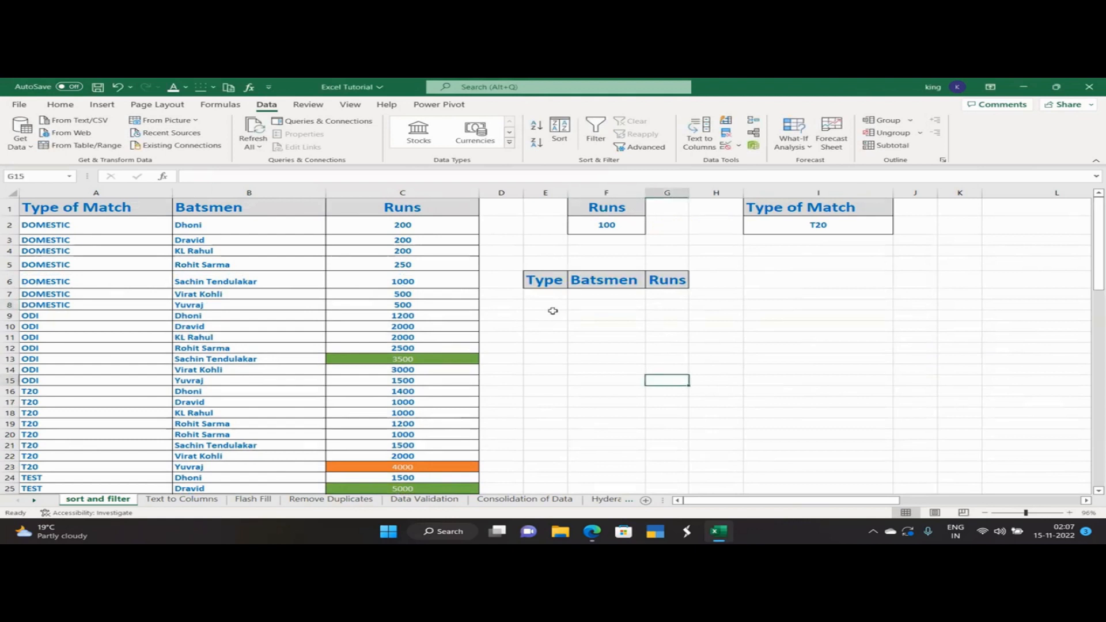
Change the Runs criterion in cell F2 to 1000
left_click(545, 301)
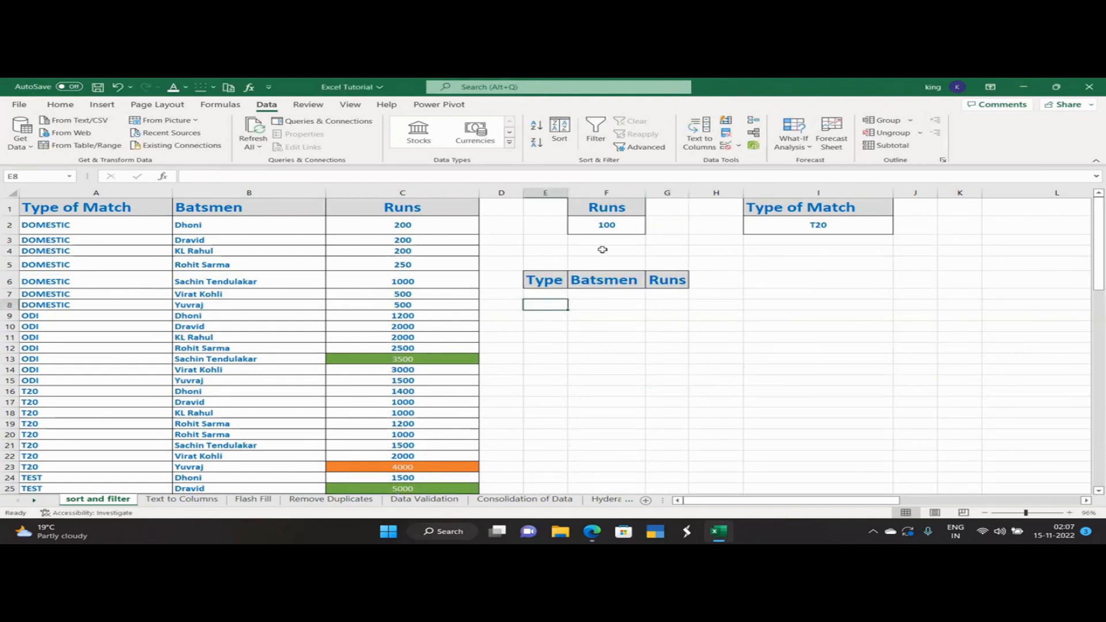
scroll(365, 387, "down", 6)
scroll(366, 390, "up", 6)
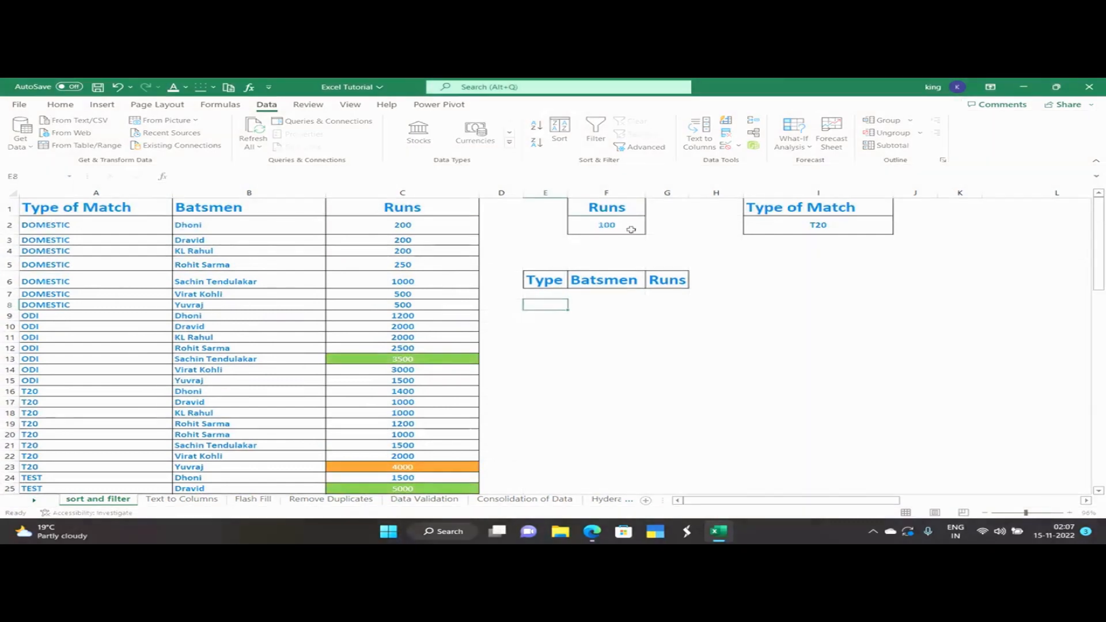
double_click(611, 225)
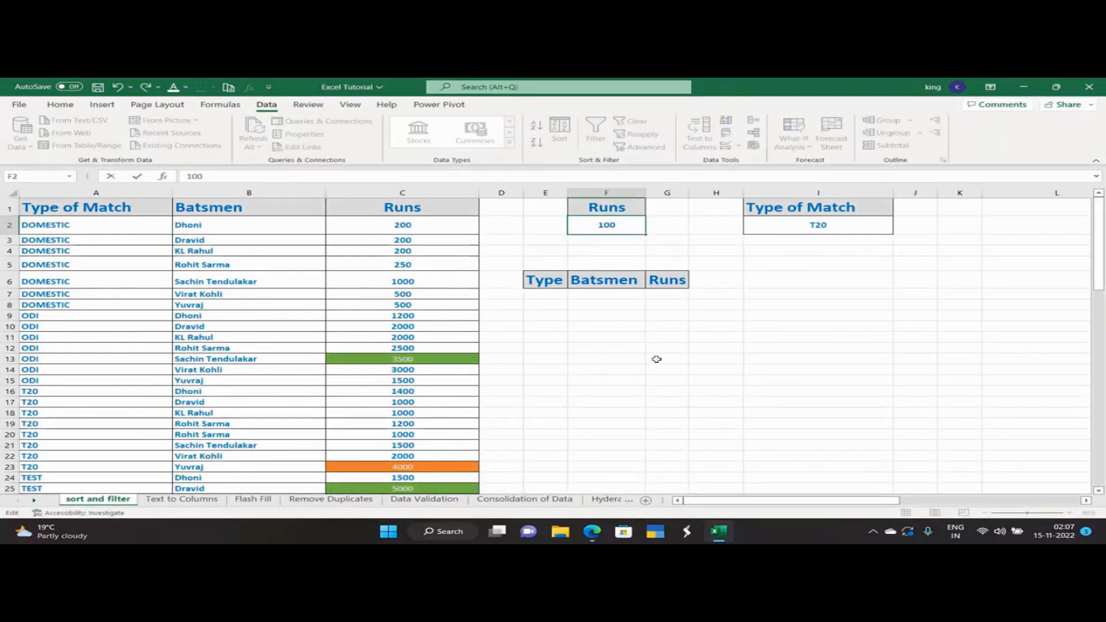
left_click(657, 360)
left_click(618, 223)
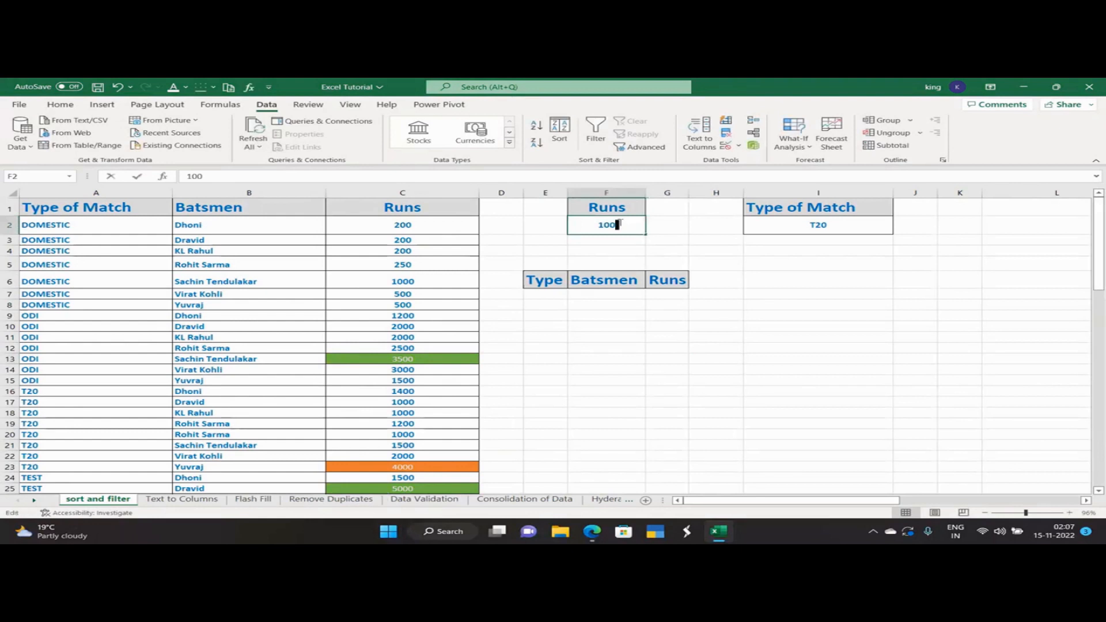
type("1000")
key("Return")
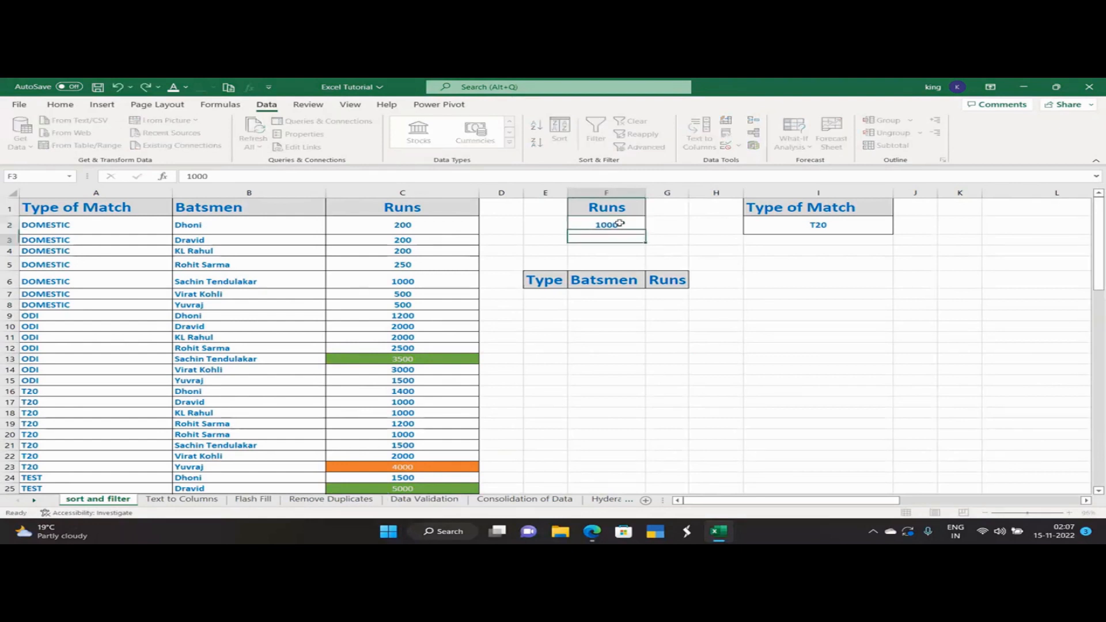
left_click(593, 225)
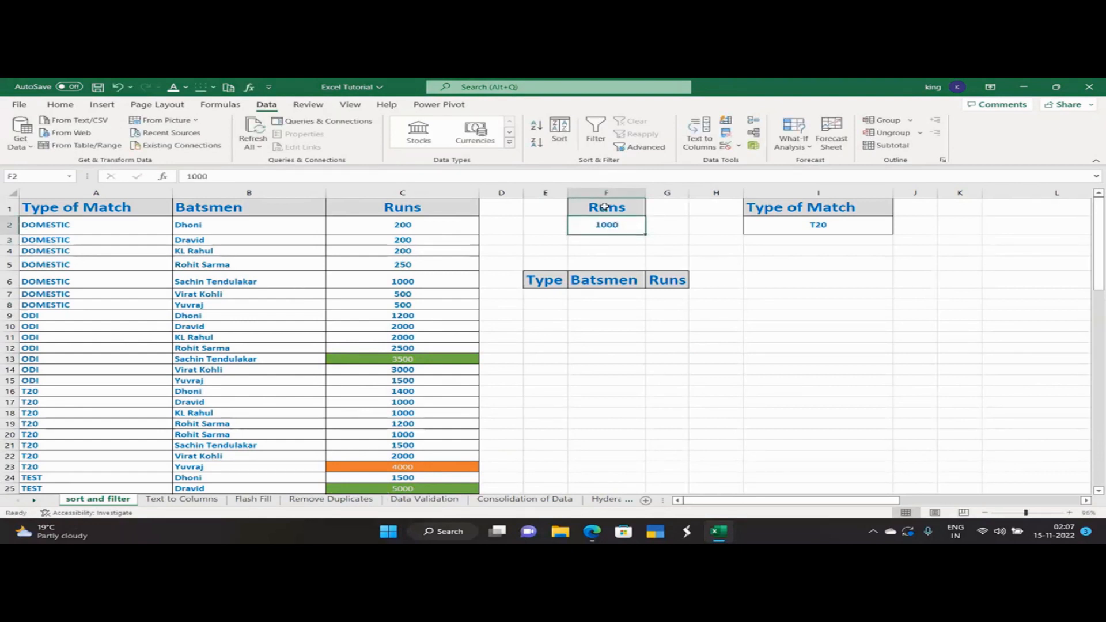
Clear the contents of the old output headers in cells E6:G6
left_click(592, 279)
left_click_drag(547, 281, 668, 280)
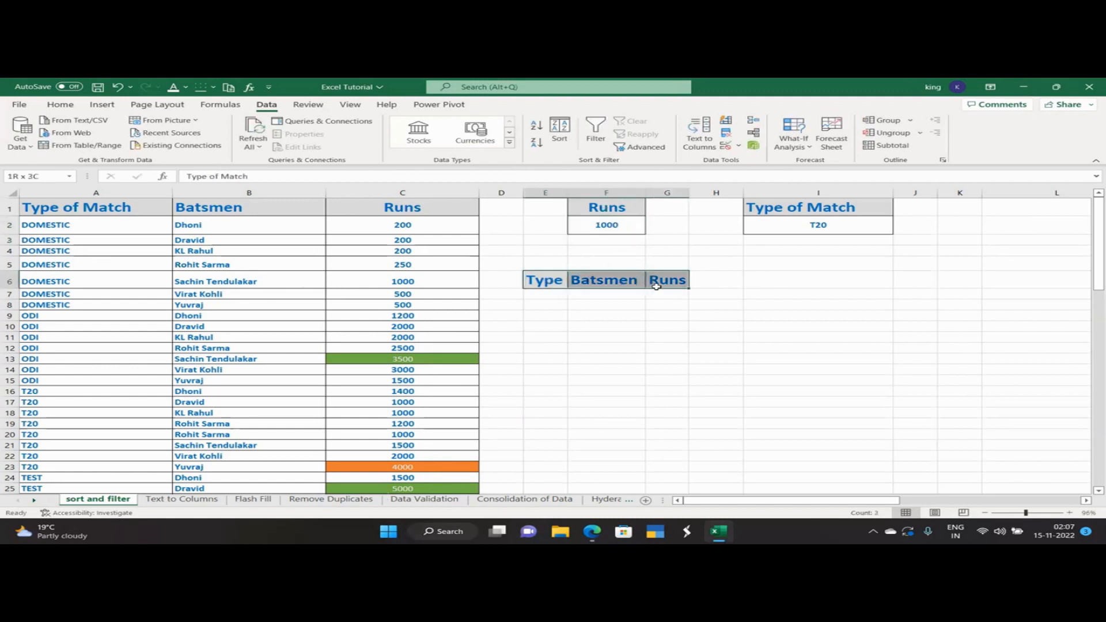
right_click(599, 284)
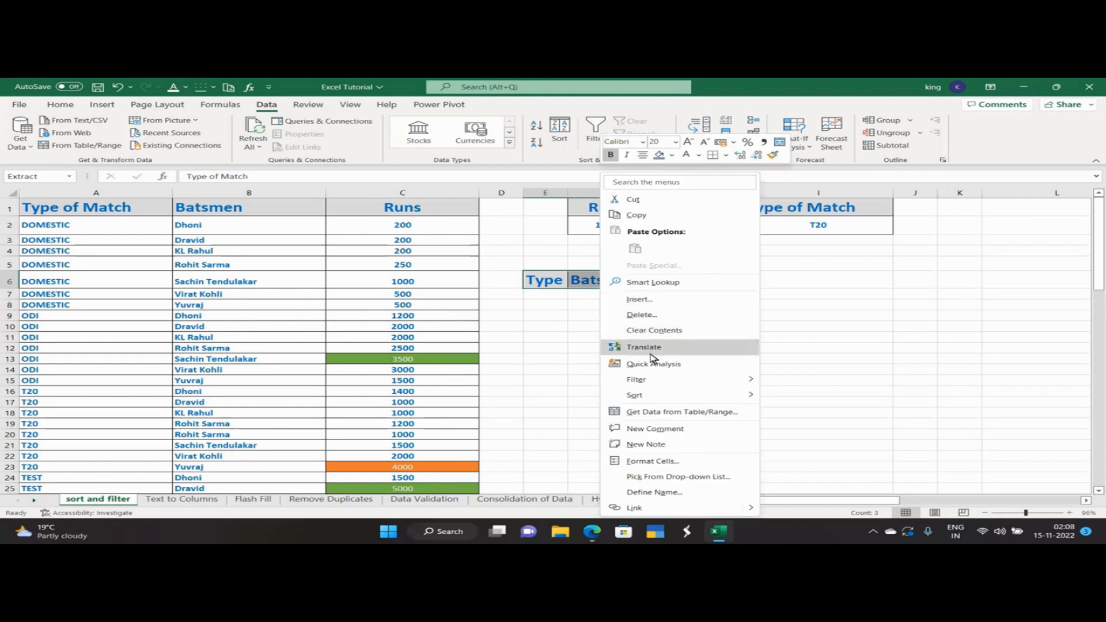
left_click(655, 330)
left_click(614, 336)
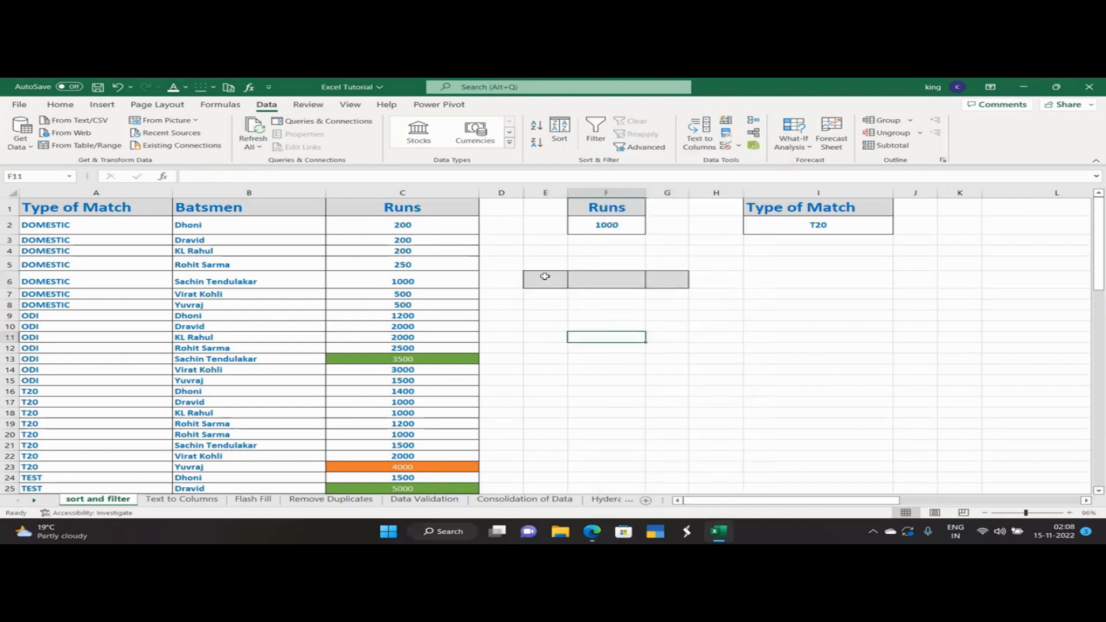
Clear the leftover formatting from cells E6:G6
left_click_drag(544, 277, 662, 278)
left_click(60, 104)
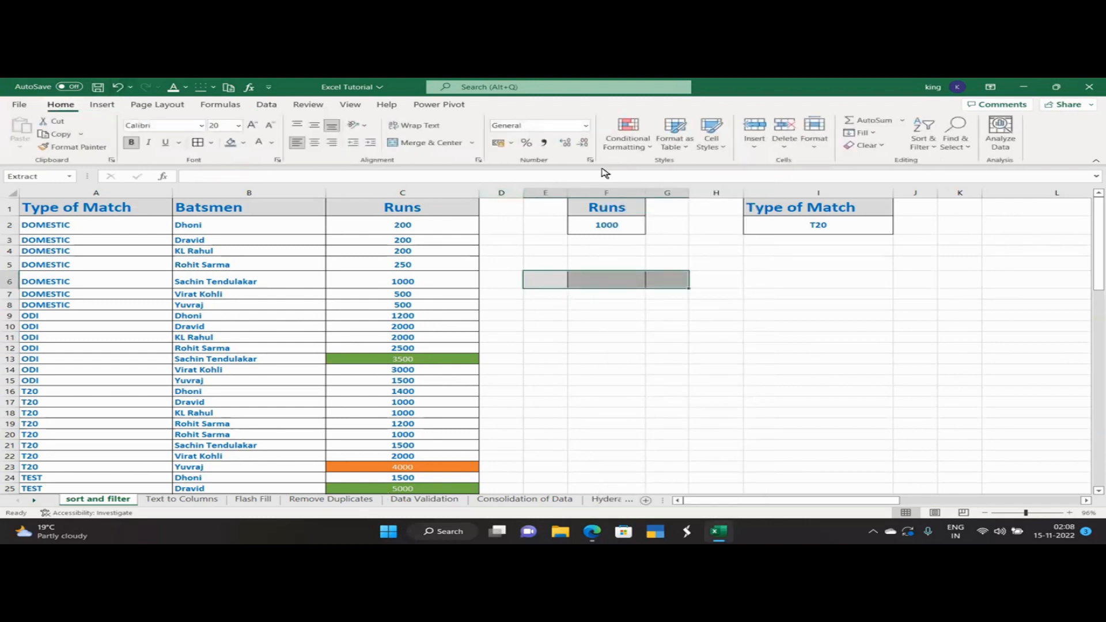
left_click(864, 145)
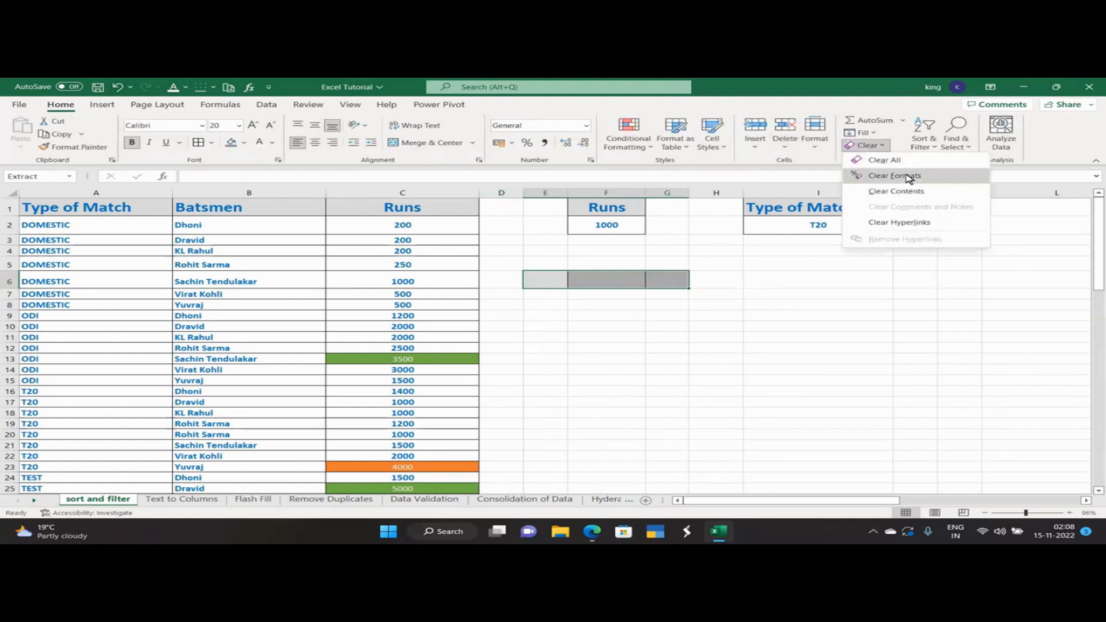
left_click(909, 178)
left_click(663, 345)
Set up a new advanced filter that copies to another location, with A1:C30 as the list range
left_click(593, 276)
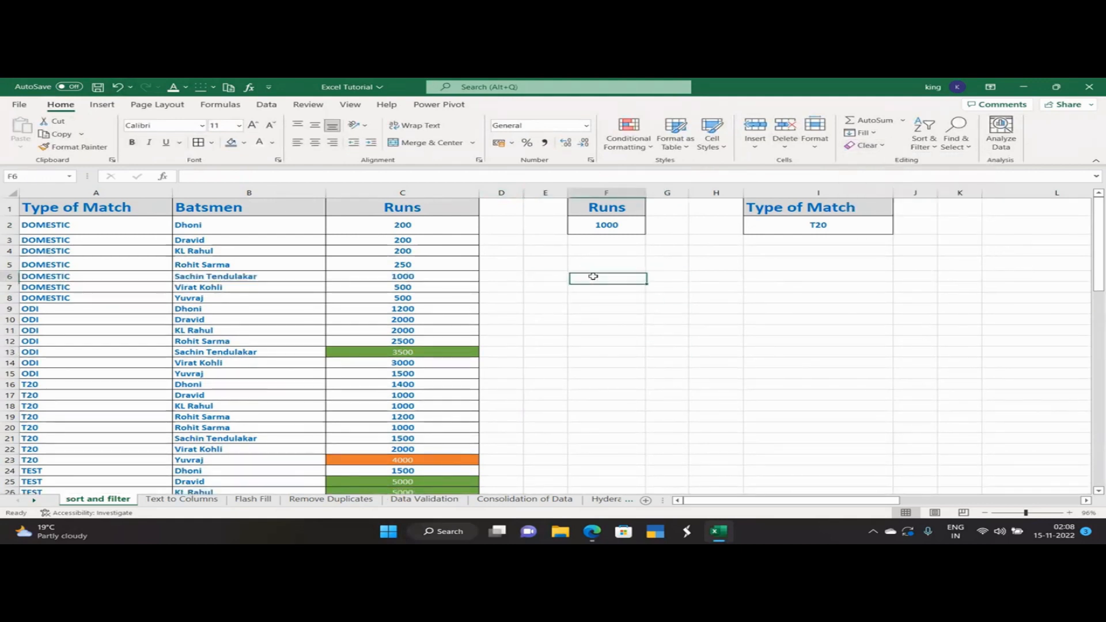
left_click(266, 104)
left_click(659, 149)
left_click(841, 299)
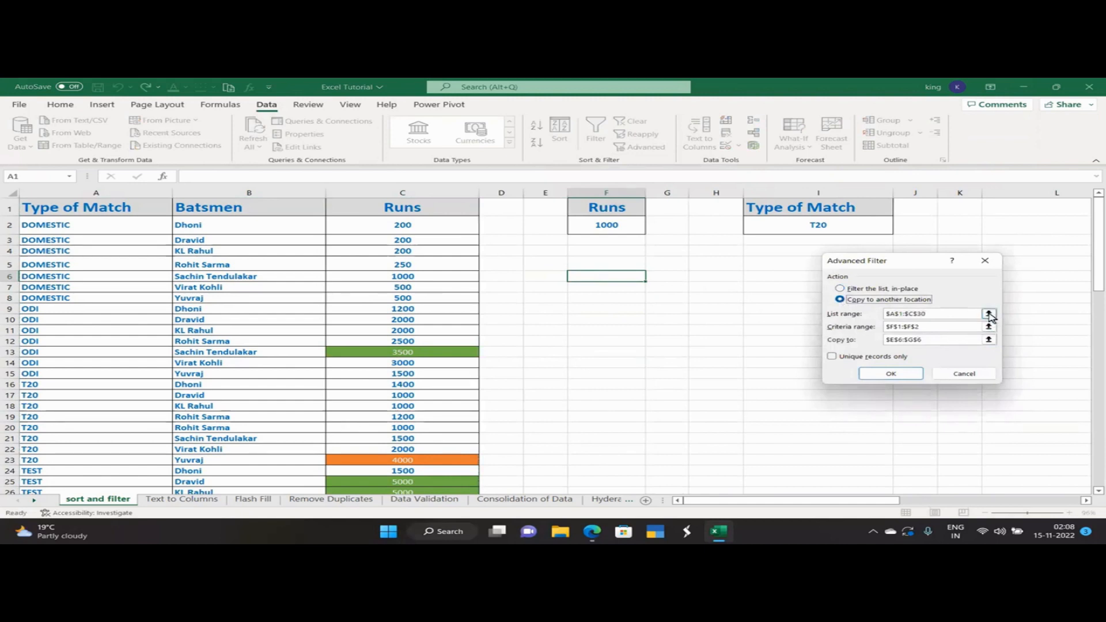
left_click(988, 314)
left_click(95, 211)
left_click_drag(96, 211, 452, 478)
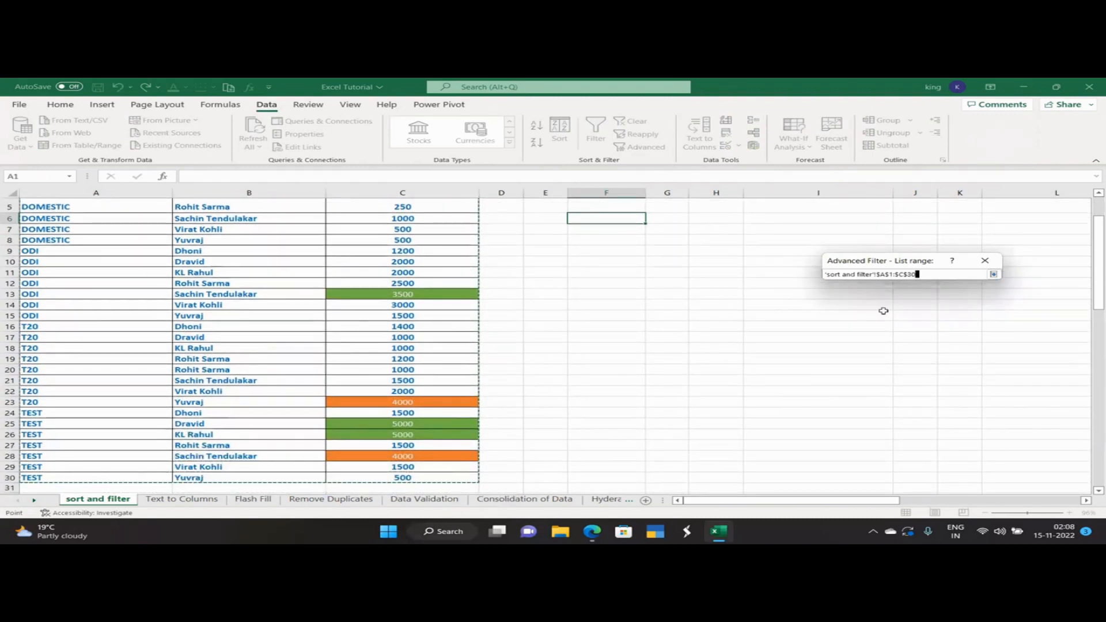
left_click(993, 274)
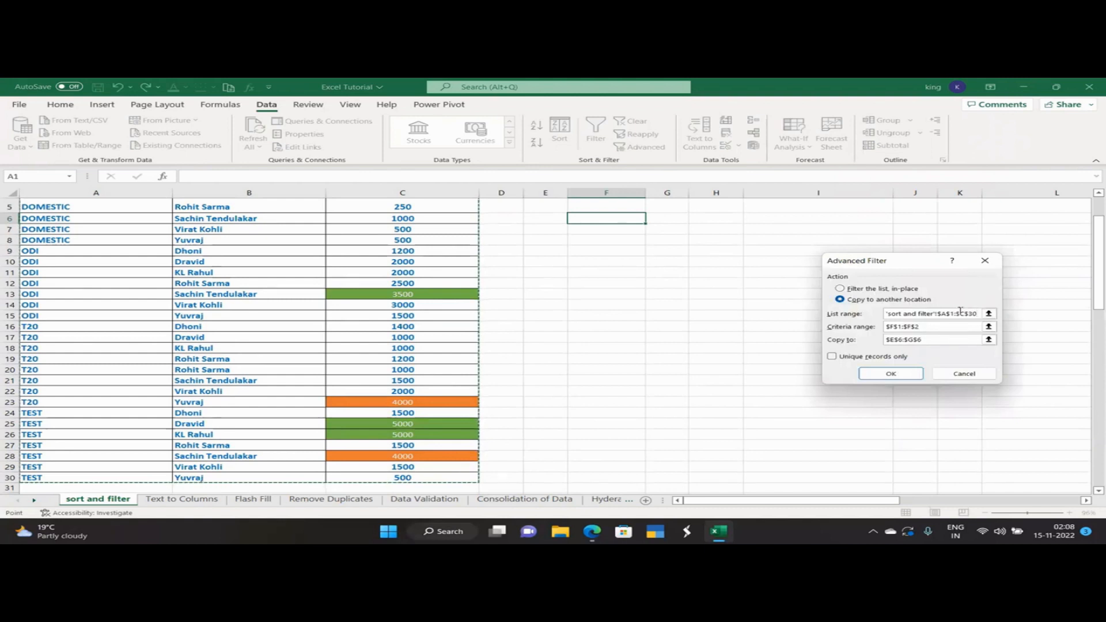
Select F1:F2 as the criteria range and run the advanced filter with its output copied to cell F6
left_click(988, 326)
left_click_drag(605, 205, 634, 230)
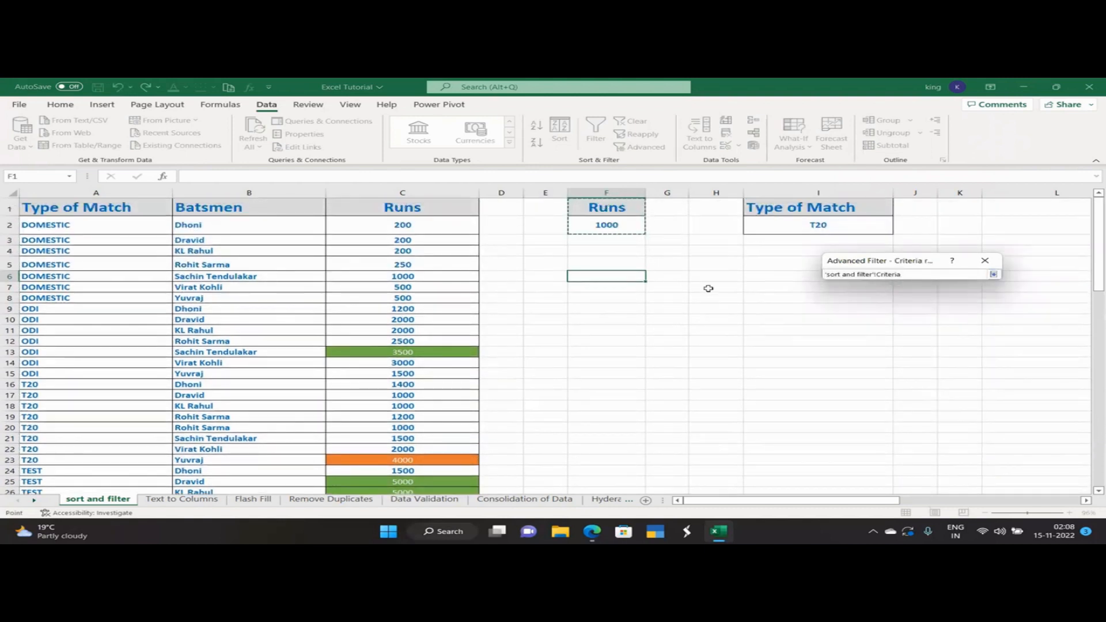
left_click(993, 274)
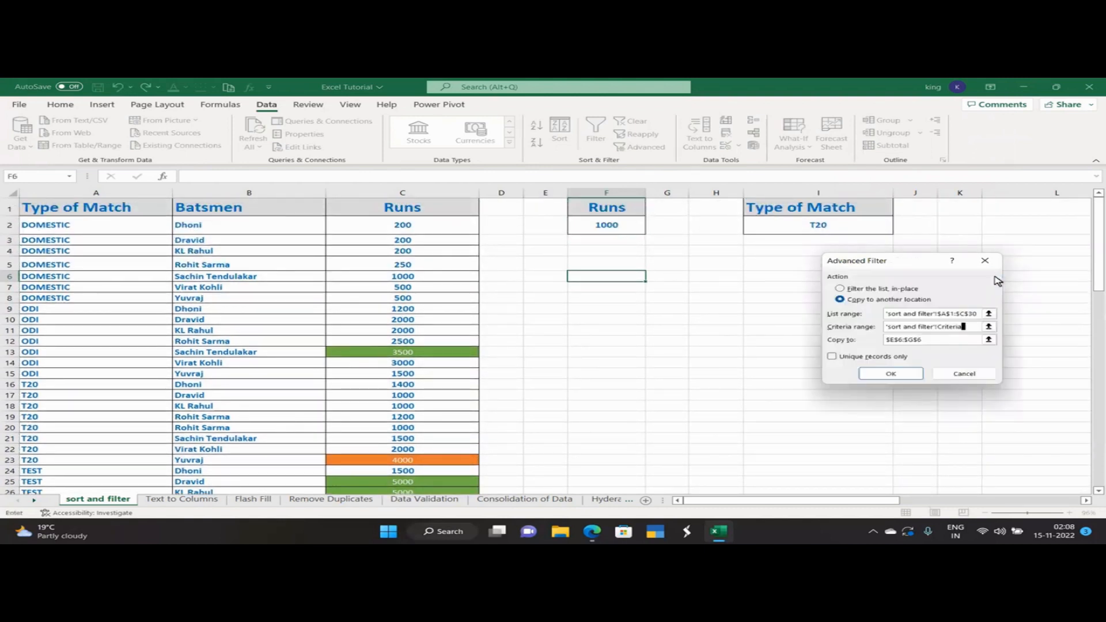
left_click(989, 340)
left_click(594, 276)
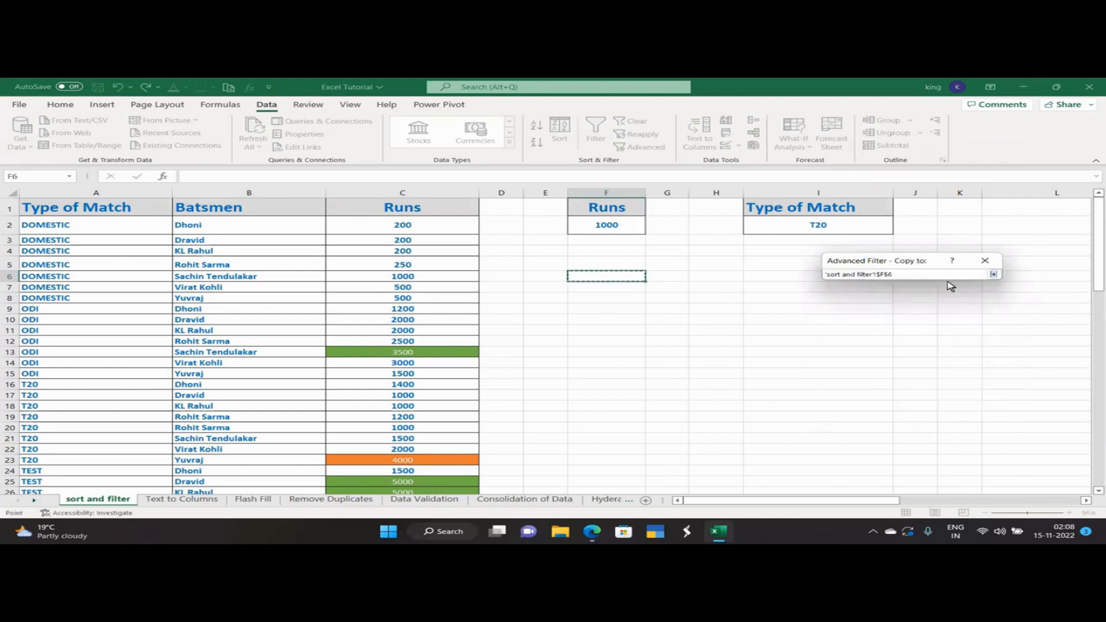
left_click(992, 275)
left_click(893, 374)
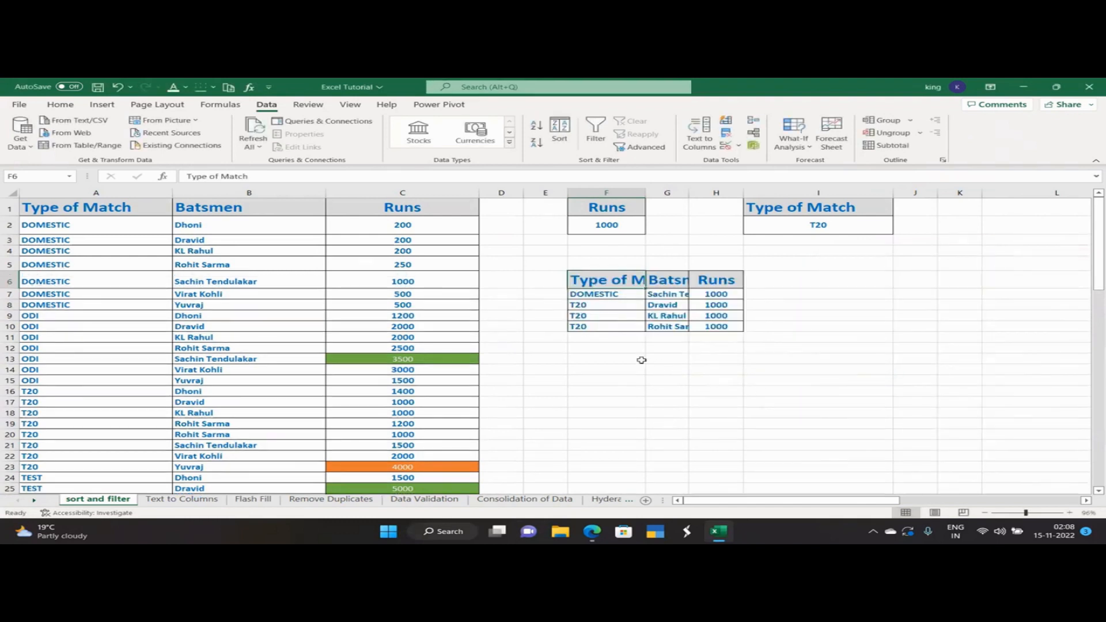
Widen column G to fit the batsmen's names and compare the copied records with the source Runs column
left_click_drag(694, 195, 745, 195)
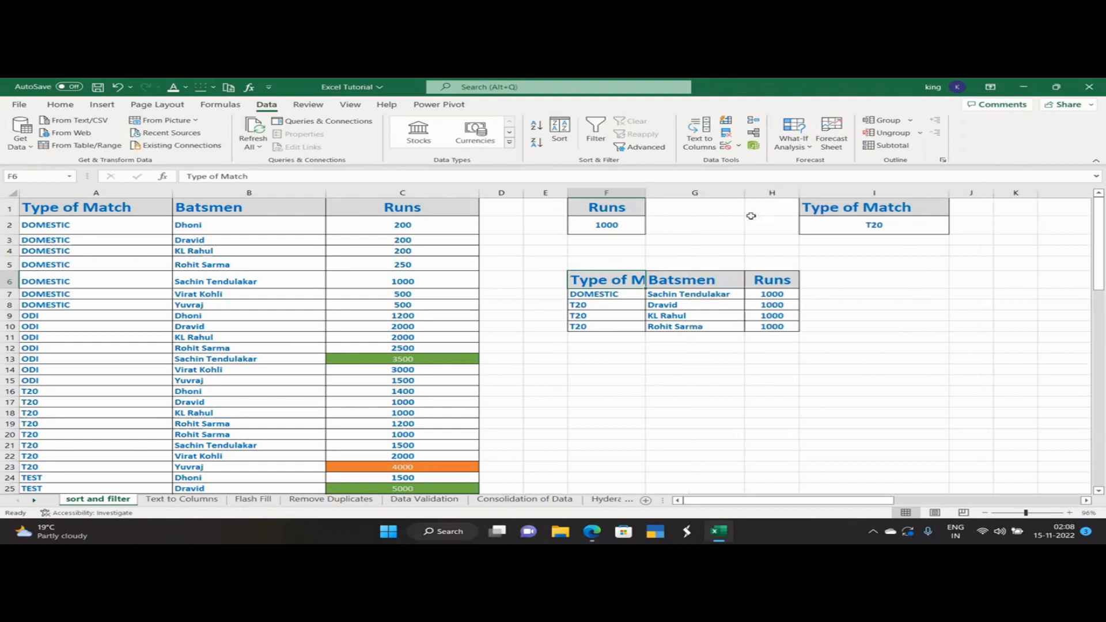
left_click(786, 296)
left_click(407, 282)
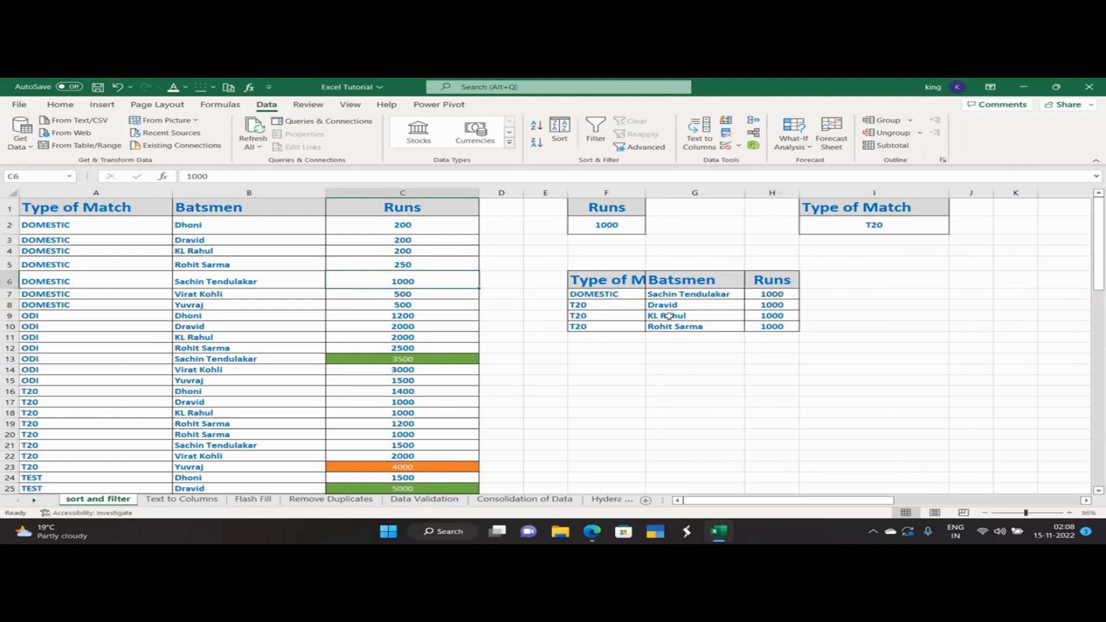
Change the Runs criterion in cell F2 to >1000
double_click(587, 224)
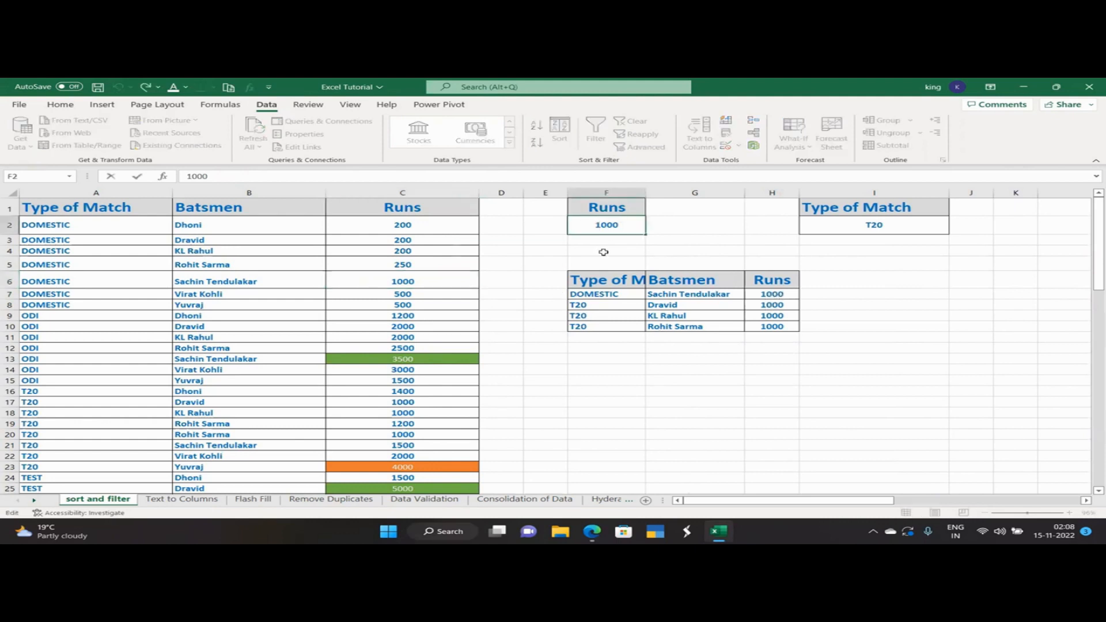
type(">")
key("Return")
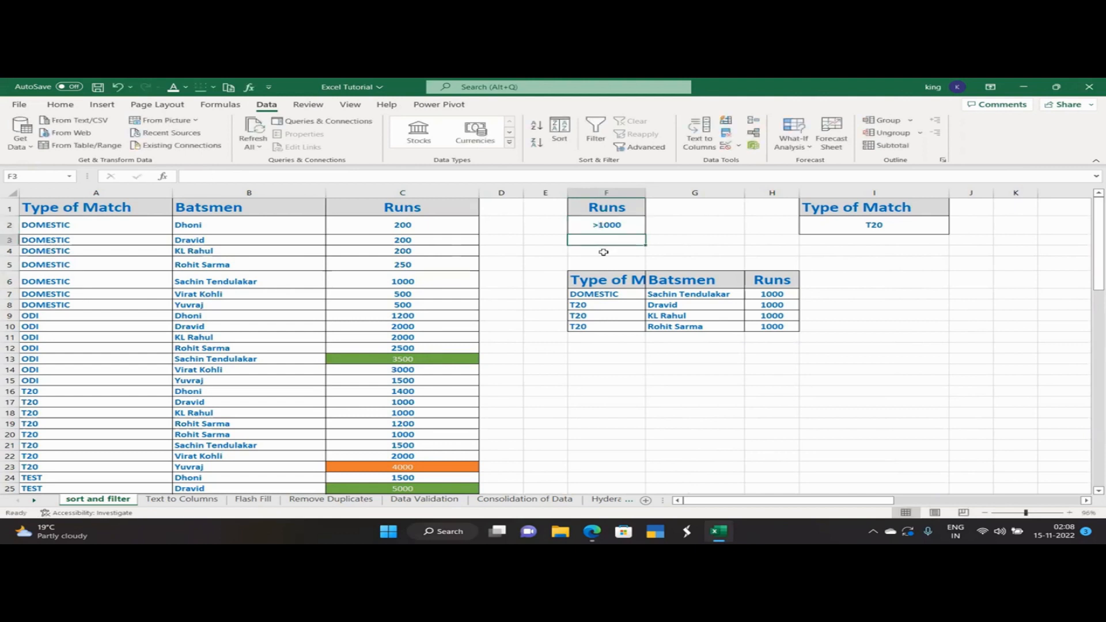
left_click(606, 227)
Run the advanced filter on A1:C30 with criteria F1:F2, copying to another location with only cell F6 as the destination
left_click(620, 282)
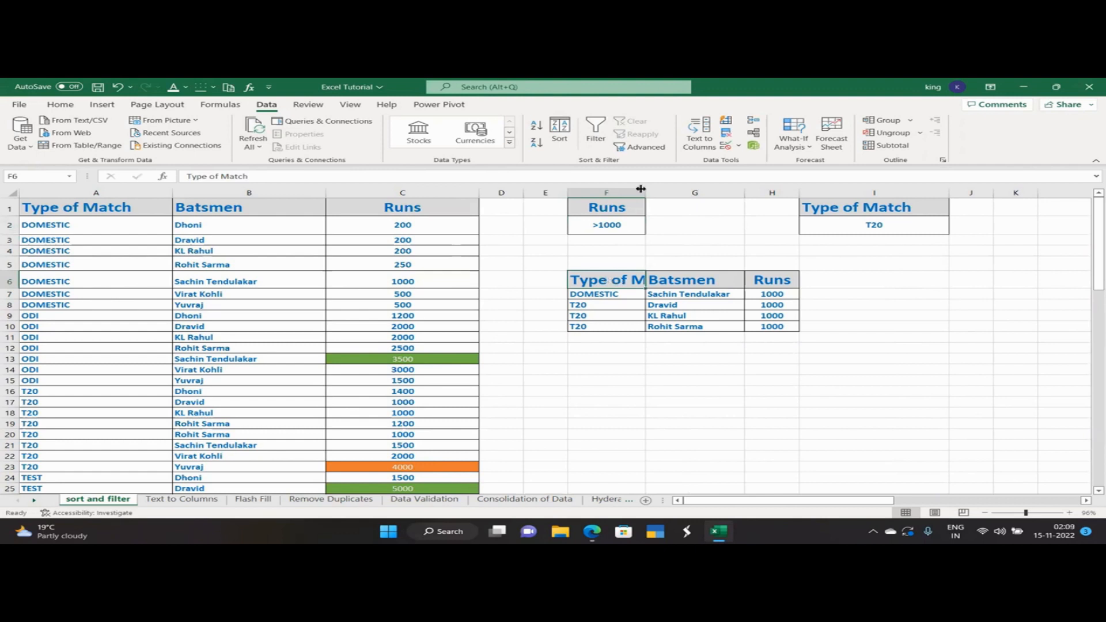
left_click(644, 147)
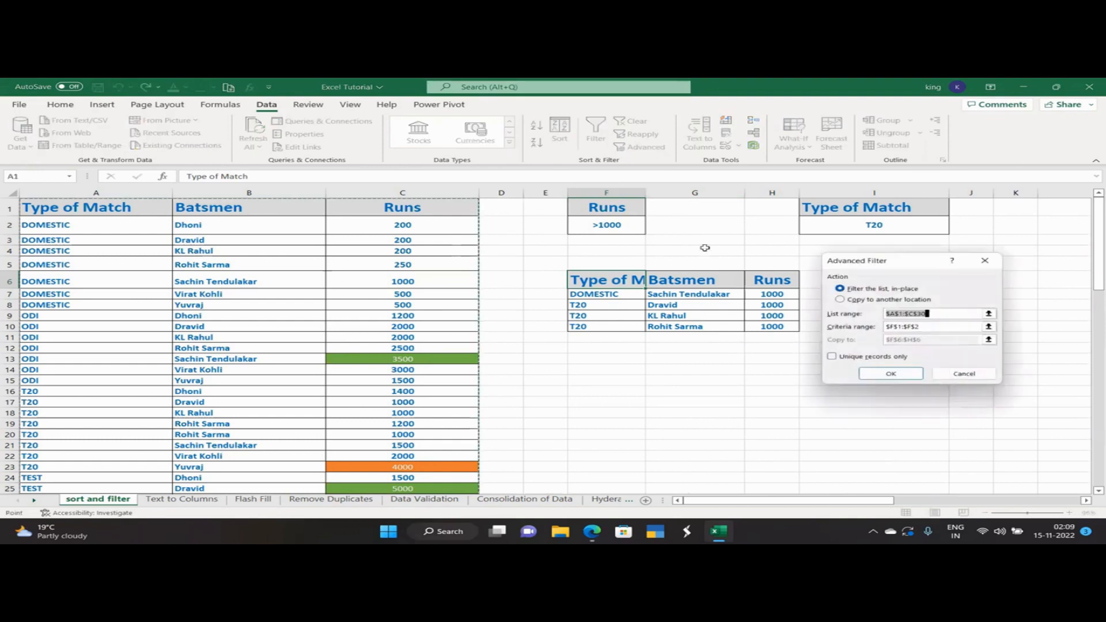
left_click(988, 326)
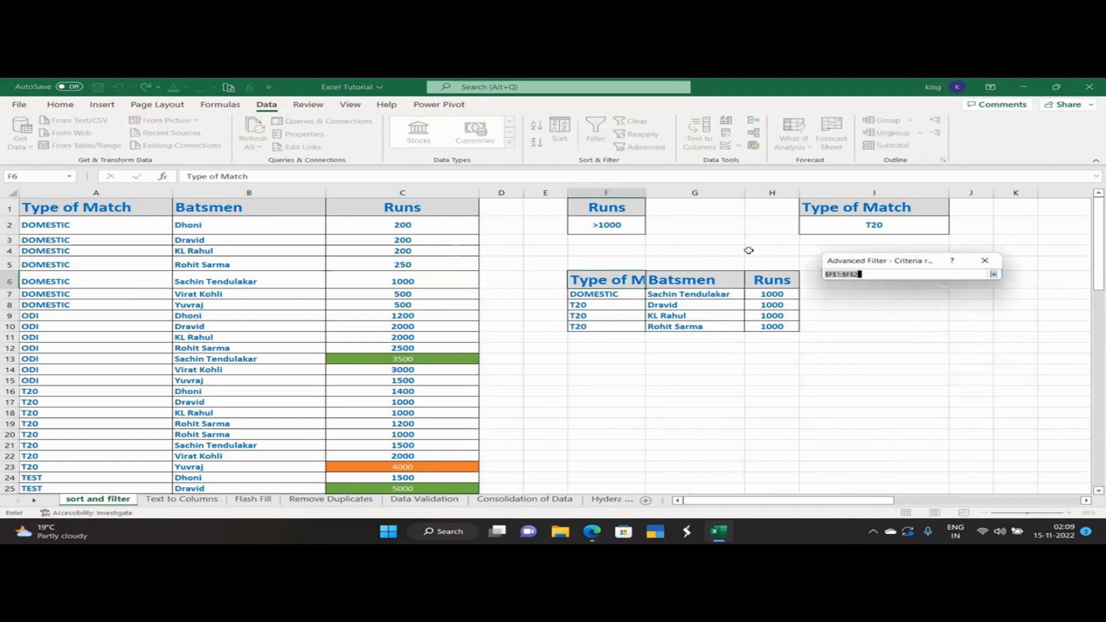
mouse_move(610, 212)
left_mouse_down()
mouse_move(612, 240)
mouse_move(655, 249)
mouse_move(612, 227)
left_mouse_up()
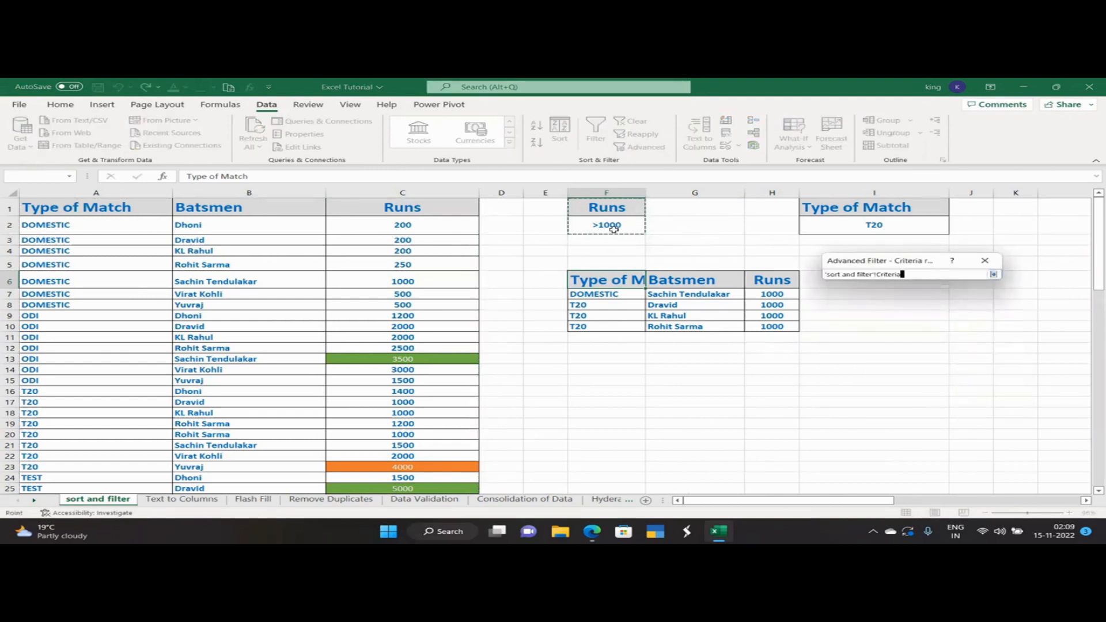
left_click(993, 275)
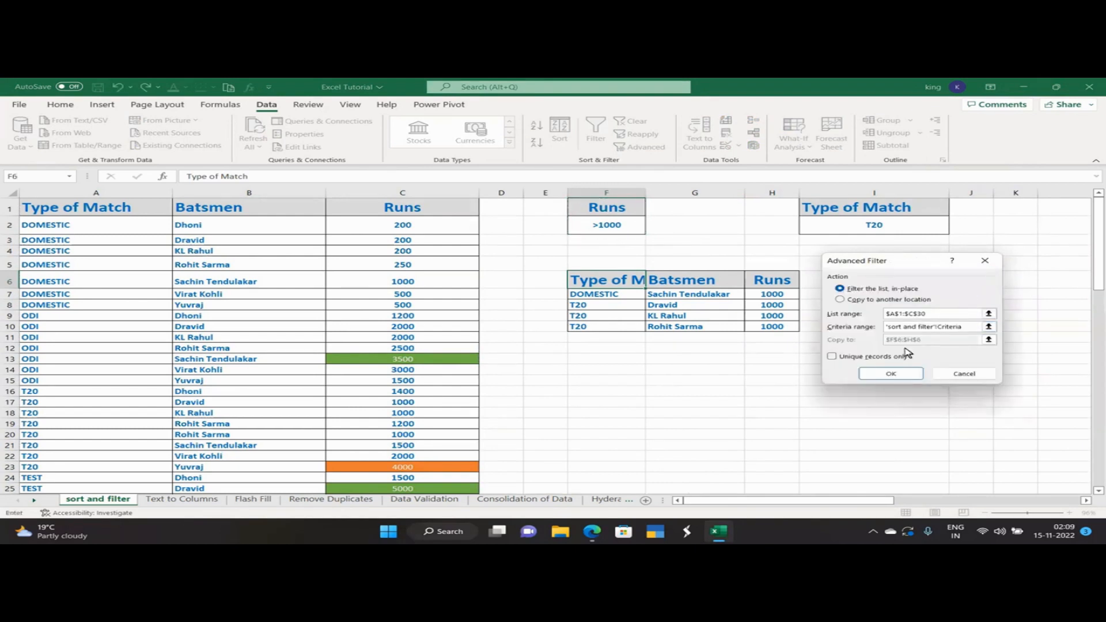
left_click(841, 299)
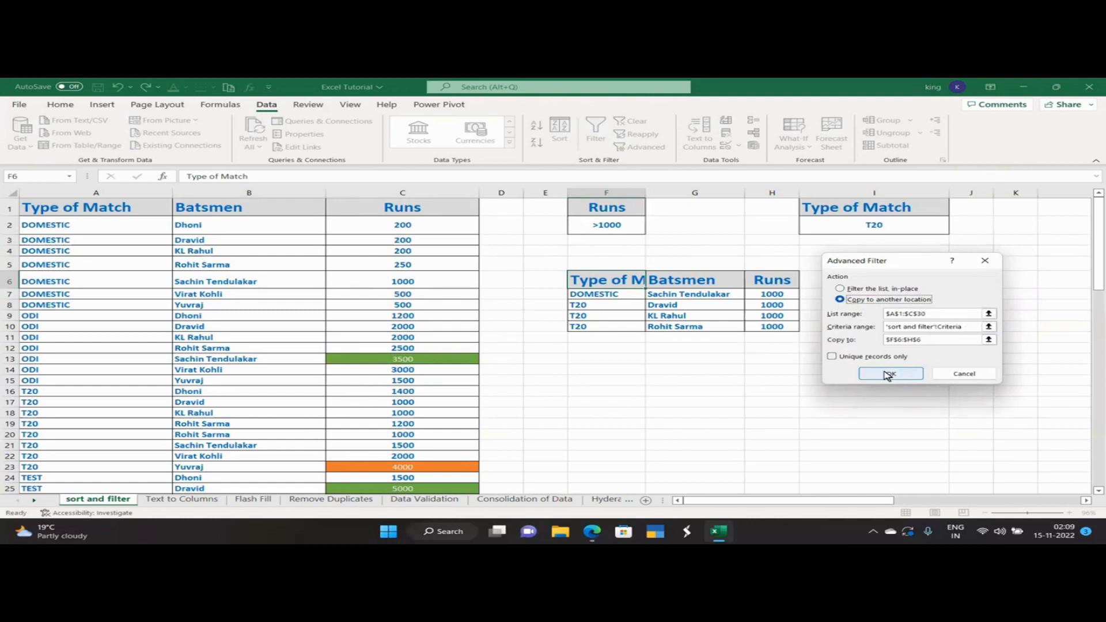
left_click(990, 341)
left_click(598, 284)
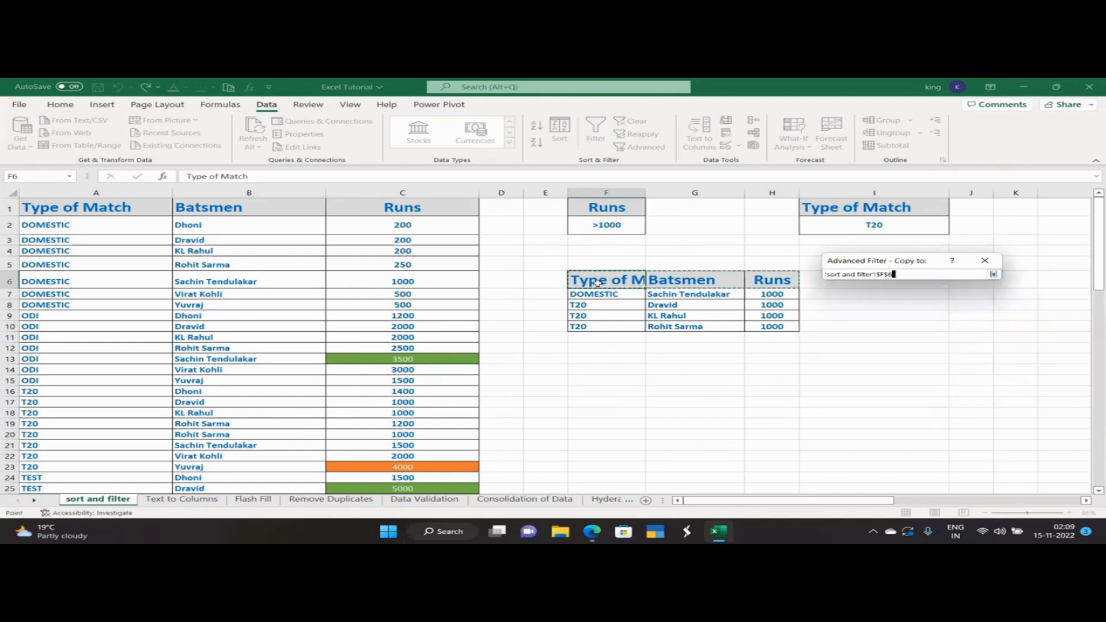
left_click(993, 275)
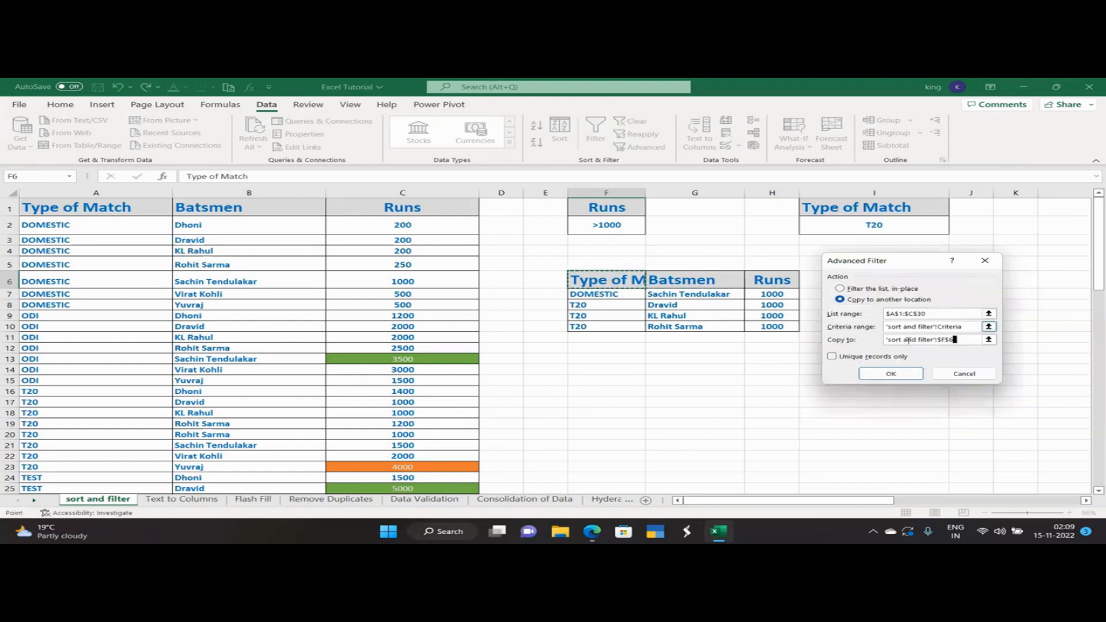
left_click(888, 373)
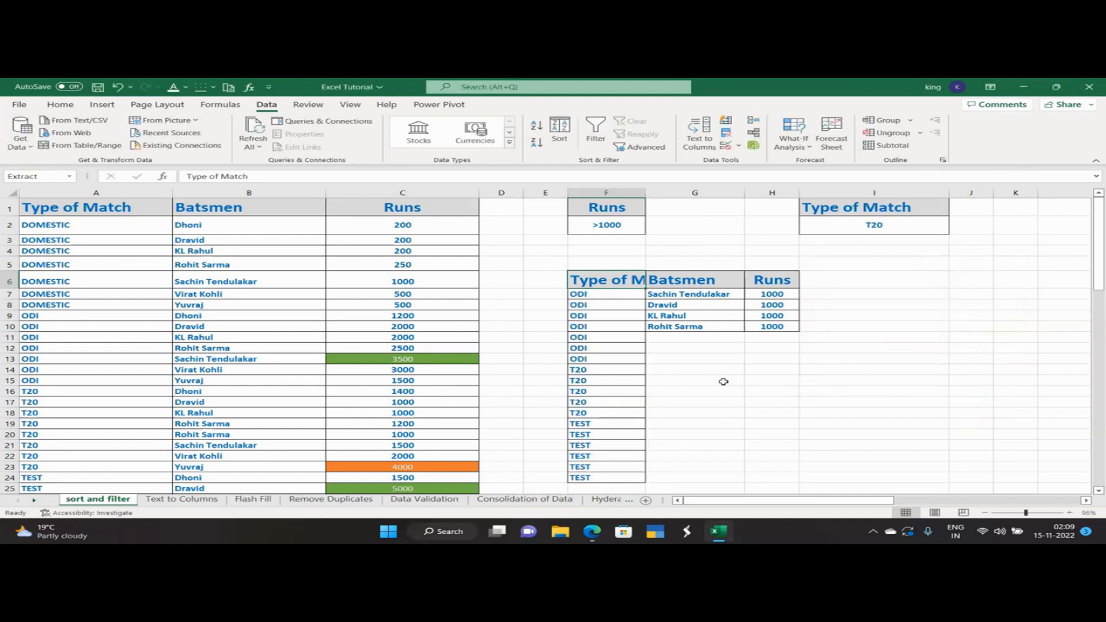
Rerun the advanced filter to another location with F6:H23 as the destination, and accept copying rows beyond that range
scroll(724, 382, "down", 2)
scroll(724, 382, "up", 1)
left_click_drag(580, 253, 781, 447)
left_click(644, 147)
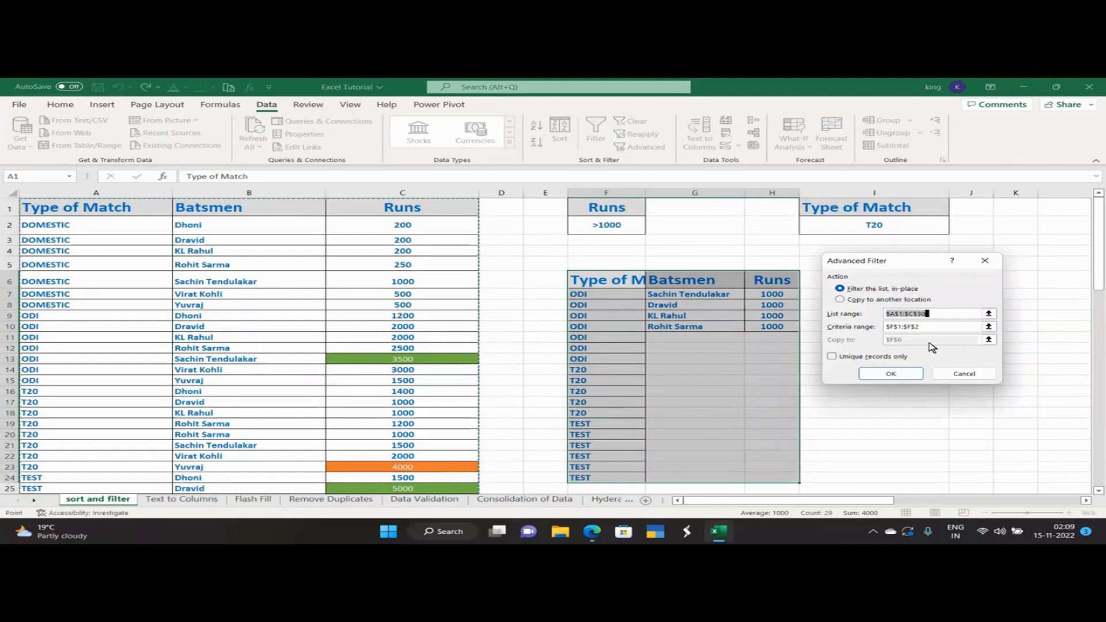
left_click(897, 315)
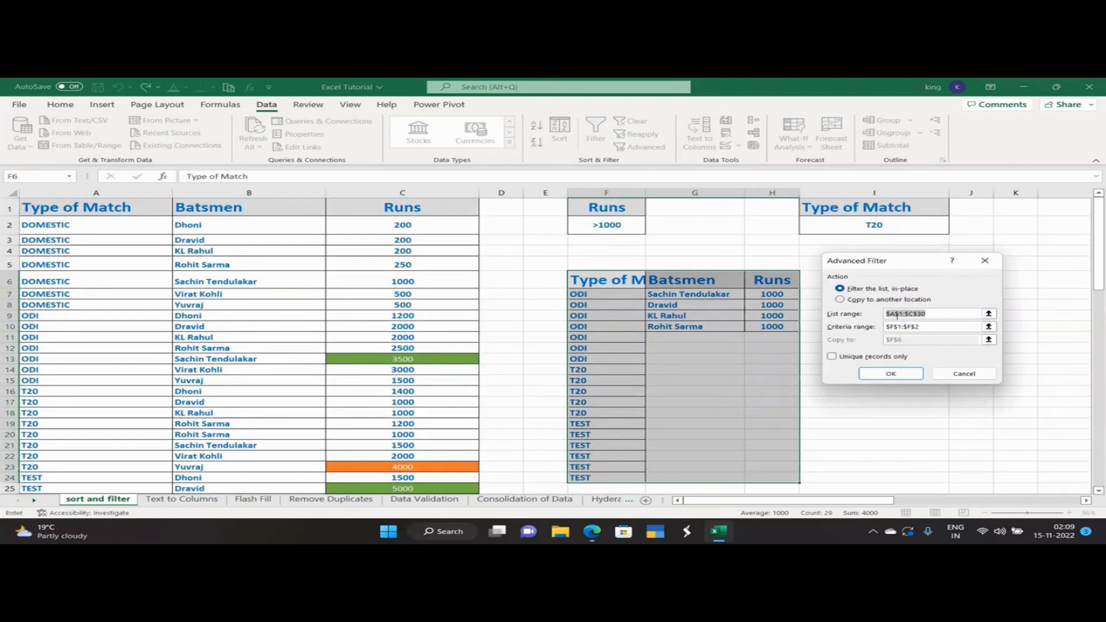
left_click(840, 300)
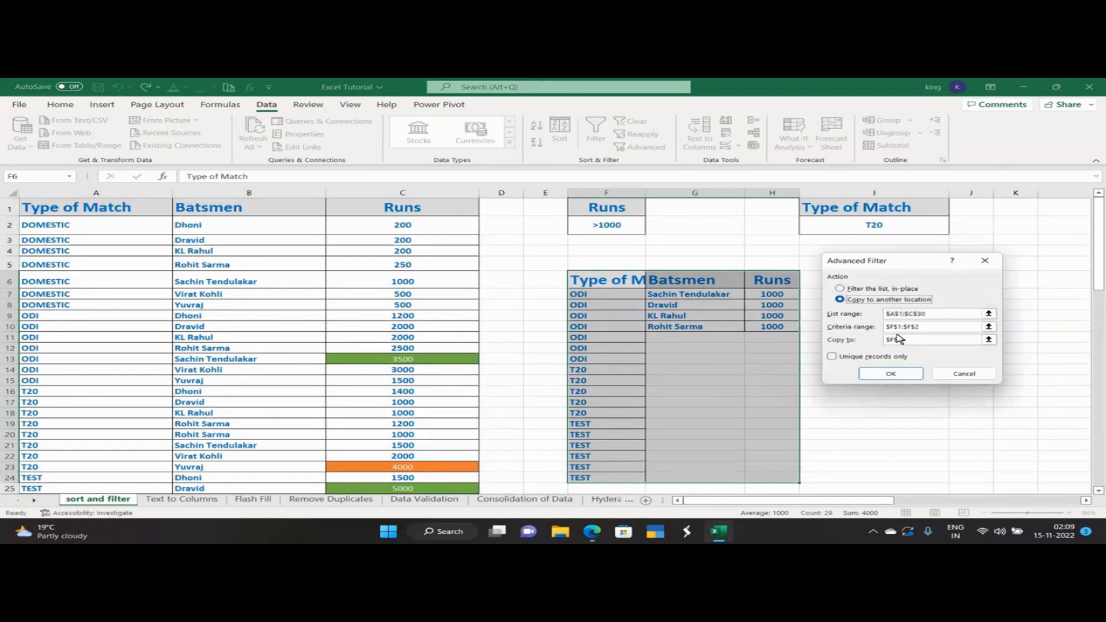
left_click(989, 340)
left_click_drag(576, 281, 780, 467)
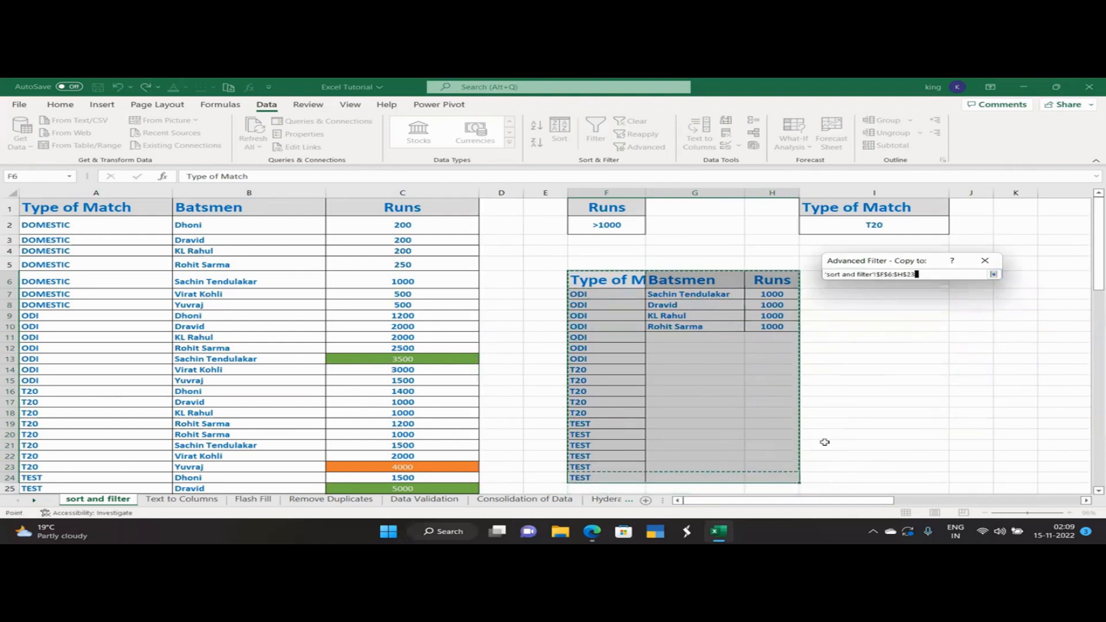
left_click(993, 274)
left_click(886, 373)
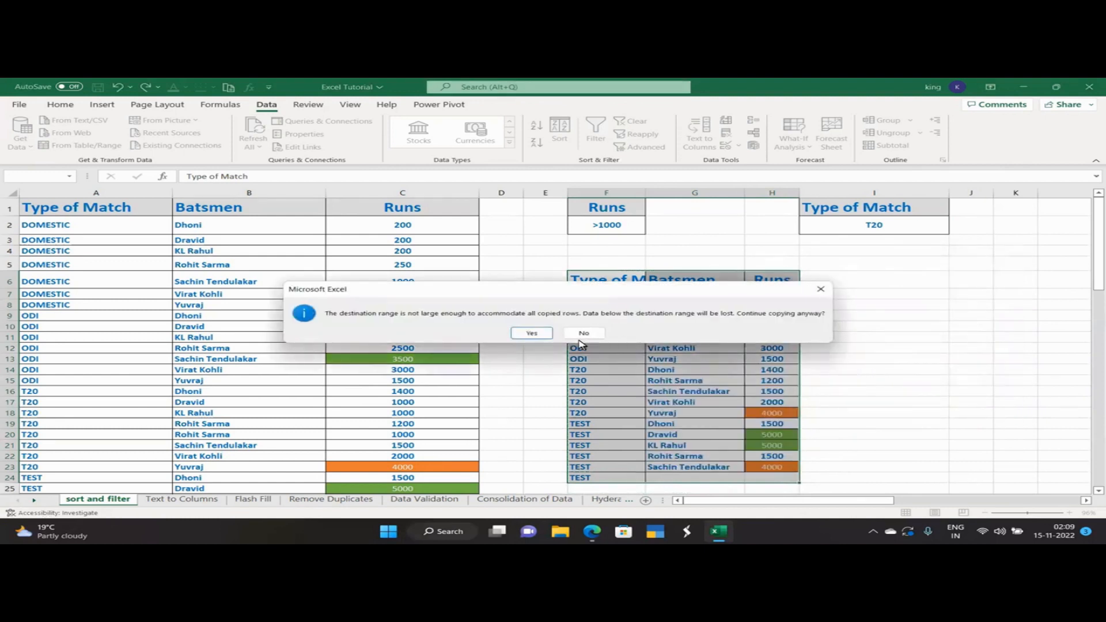
left_click(532, 333)
Review the copied records from F6 downward against the Runs criterion in cell F2
left_click(839, 358)
scroll(767, 361, "down", 1)
scroll(766, 361, "down", 2)
scroll(760, 340, "up", 2)
scroll(754, 316, "down", 1)
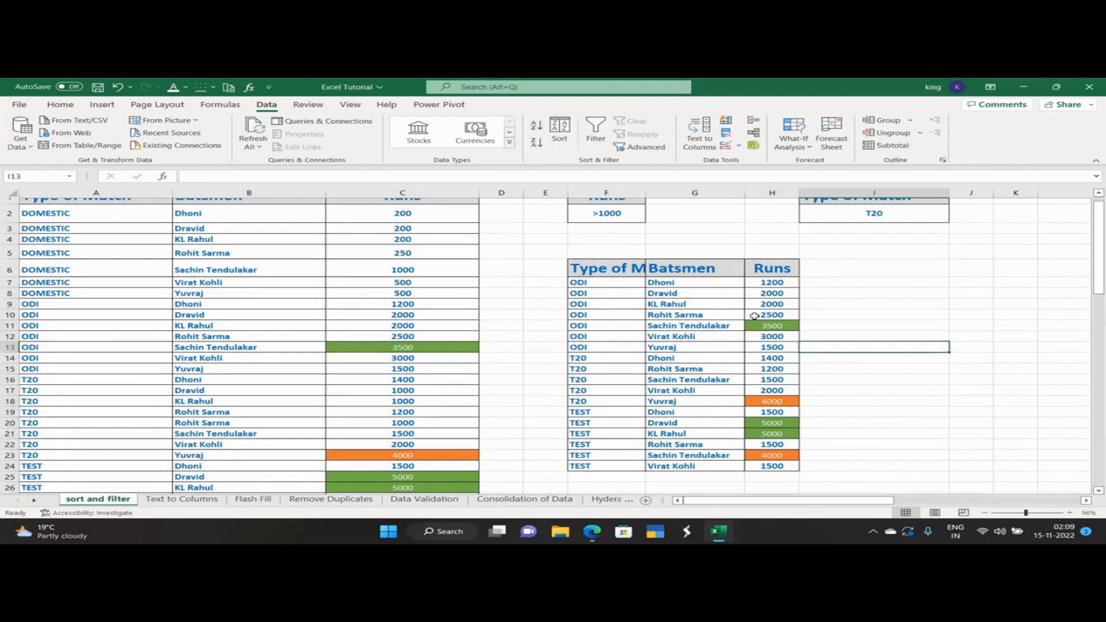
scroll(754, 317, "up", 1)
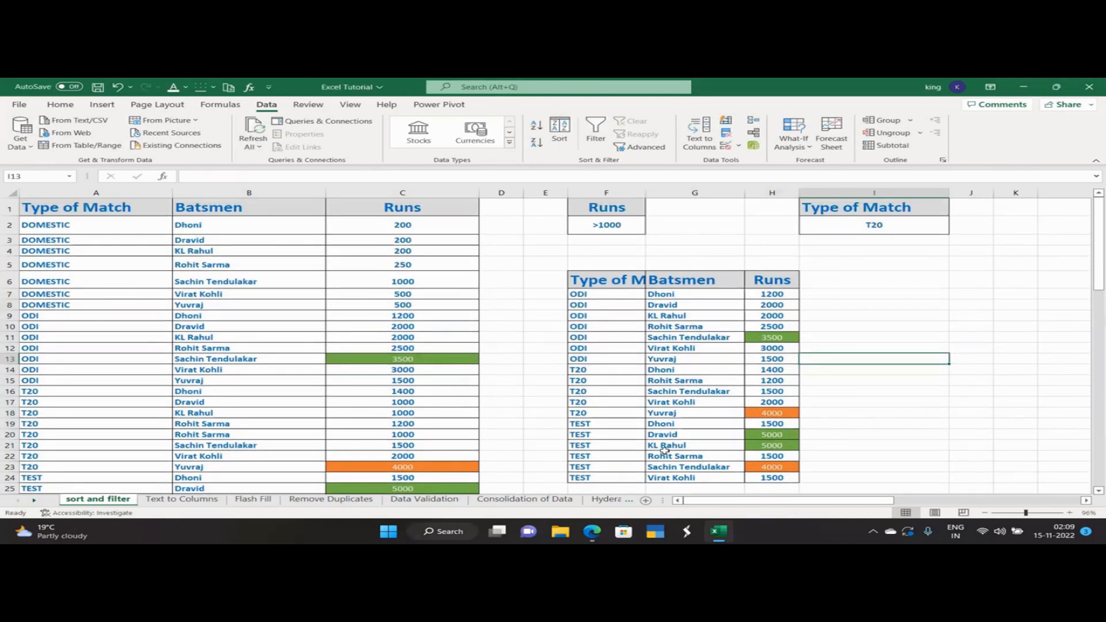
scroll(662, 425, "down", 1)
scroll(668, 357, "up", 1)
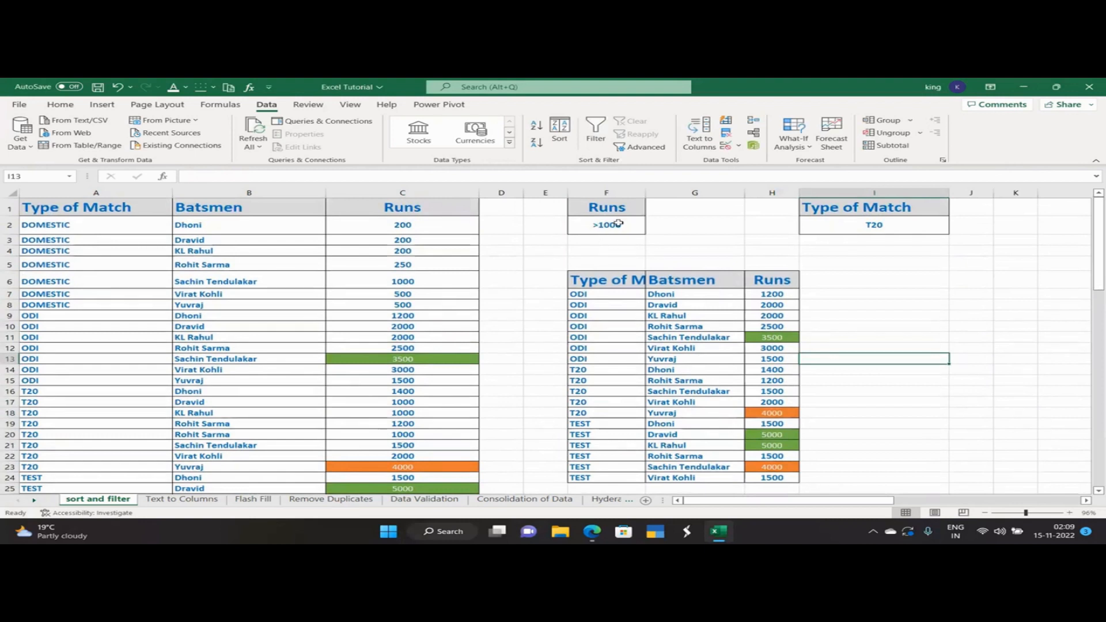
left_click(618, 224)
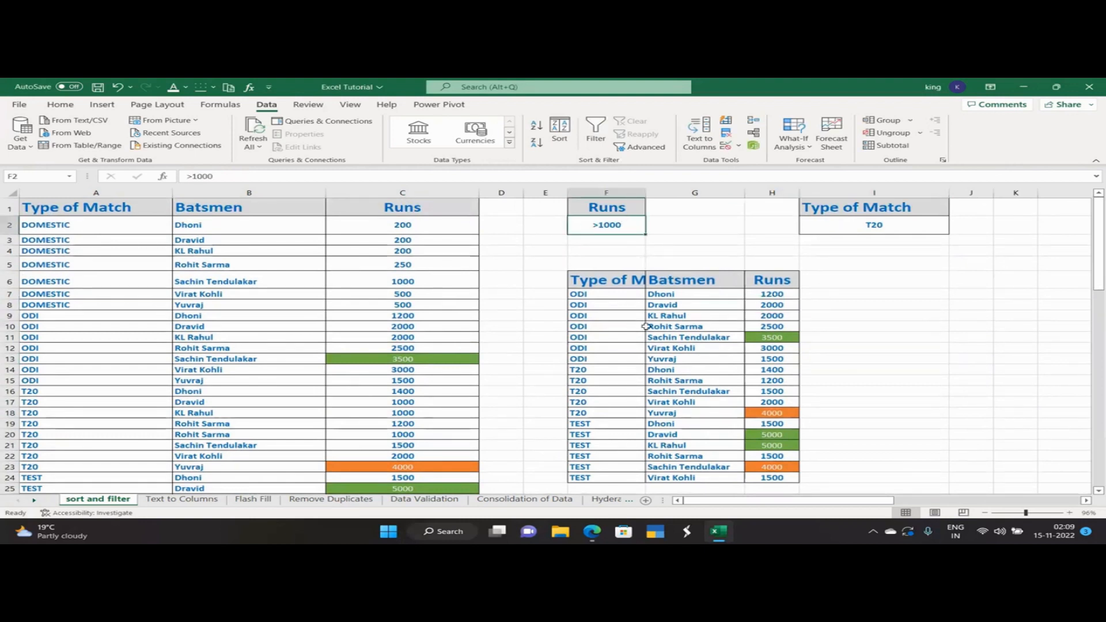
Clear both the contents and the formats of the previously copied records in F6:H24
left_click_drag(597, 279, 781, 480)
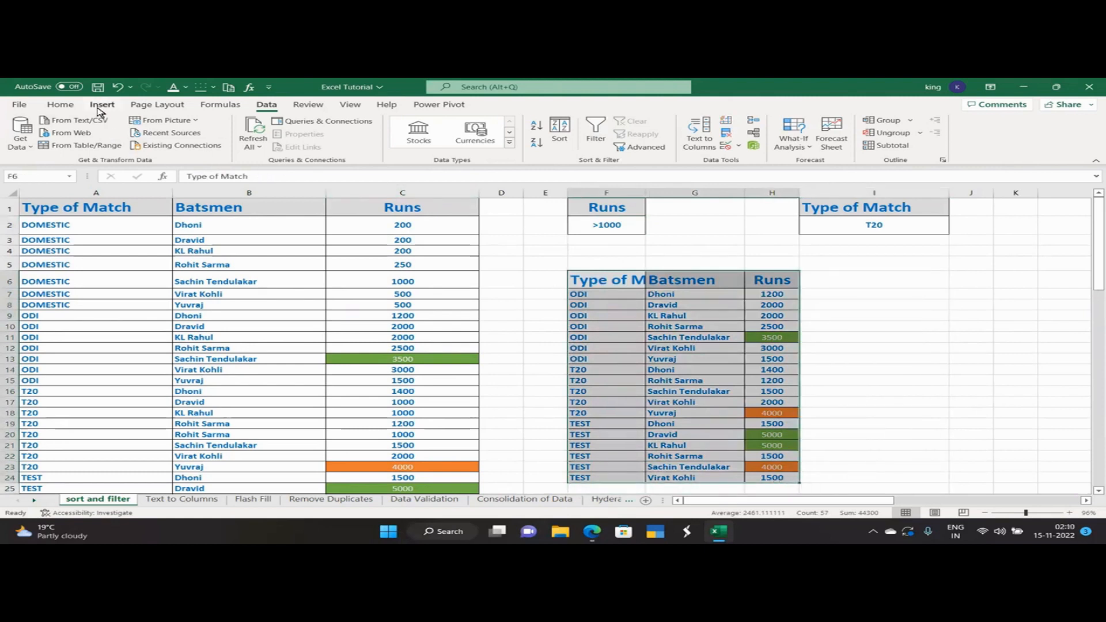
left_click(62, 105)
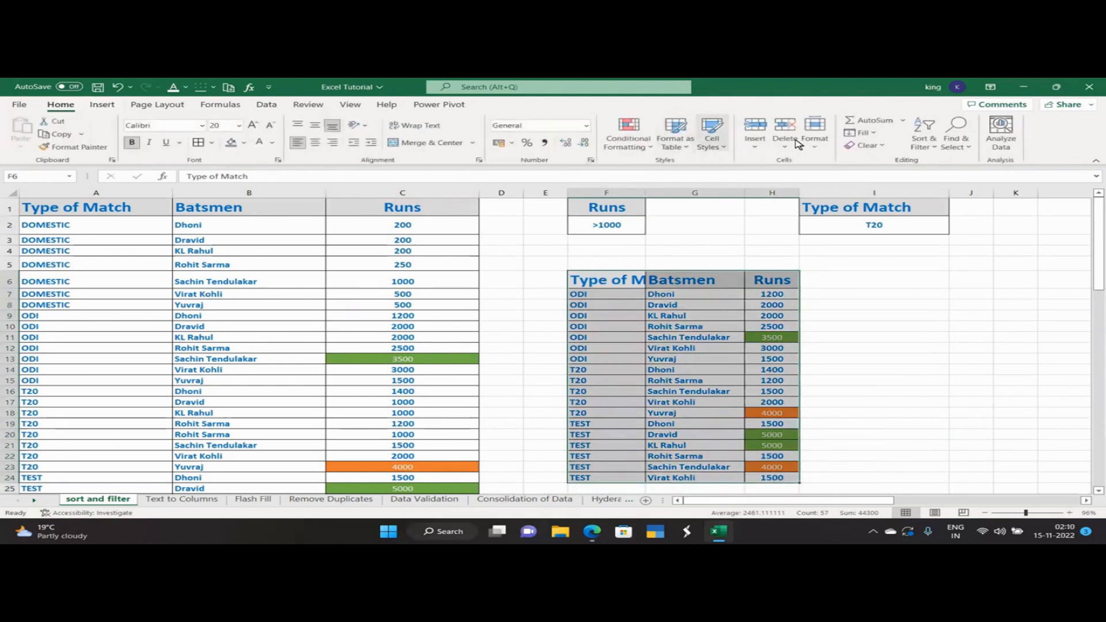
left_click(884, 147)
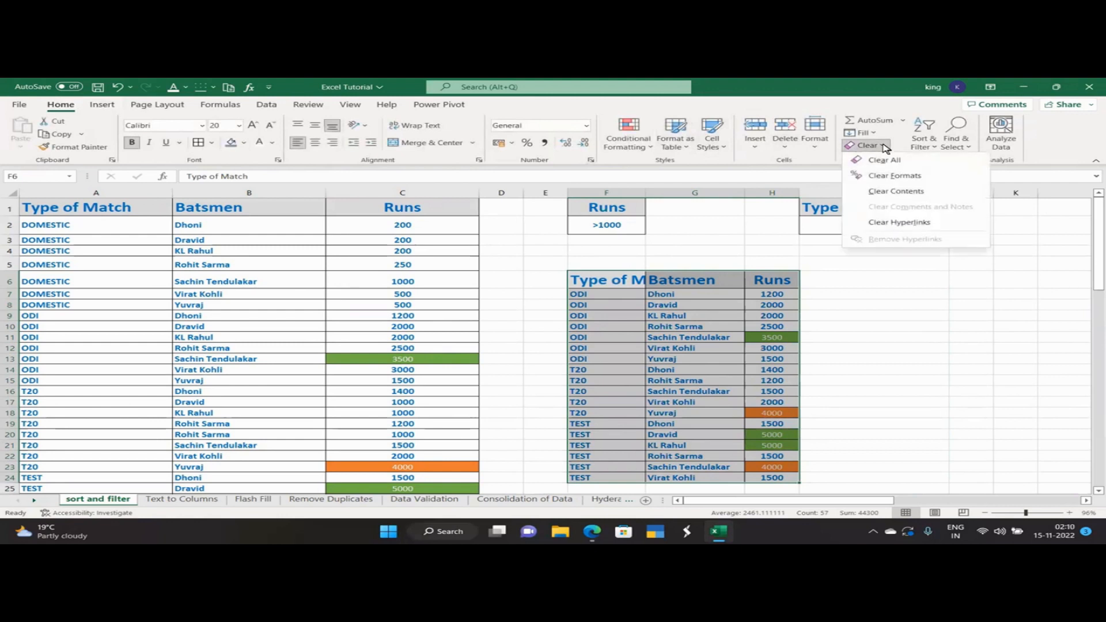
left_click(909, 194)
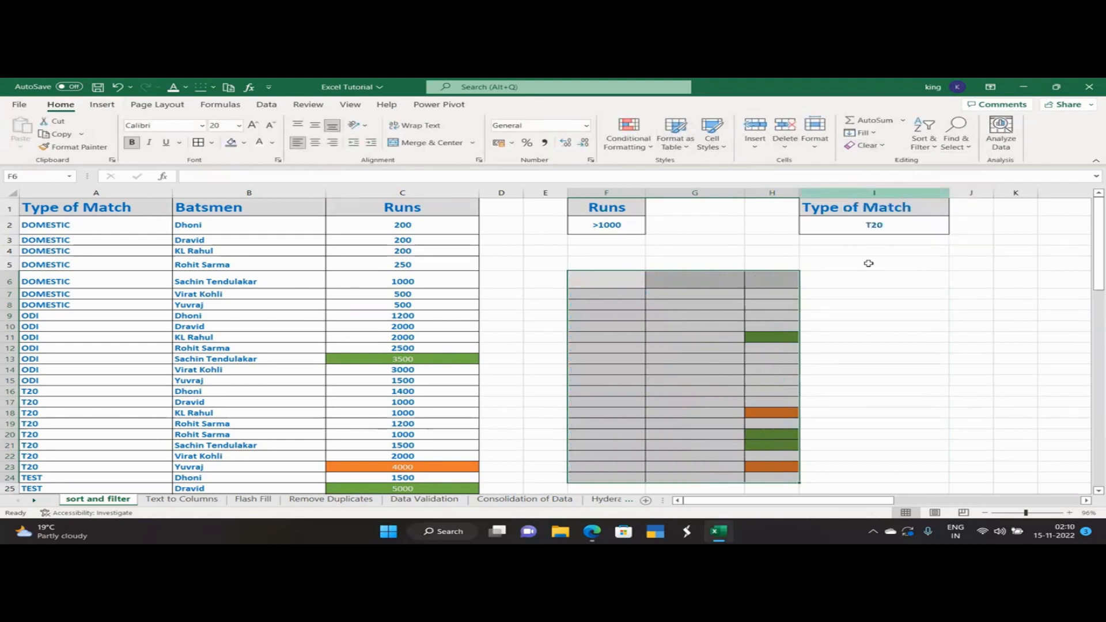
left_click(881, 146)
left_click(893, 176)
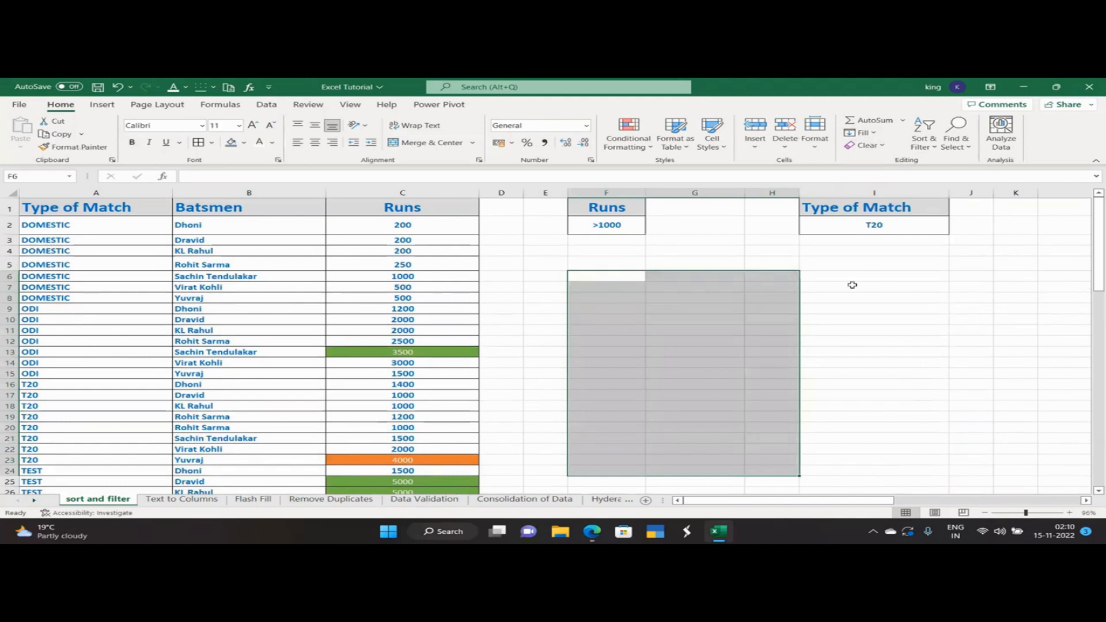
left_click(846, 306)
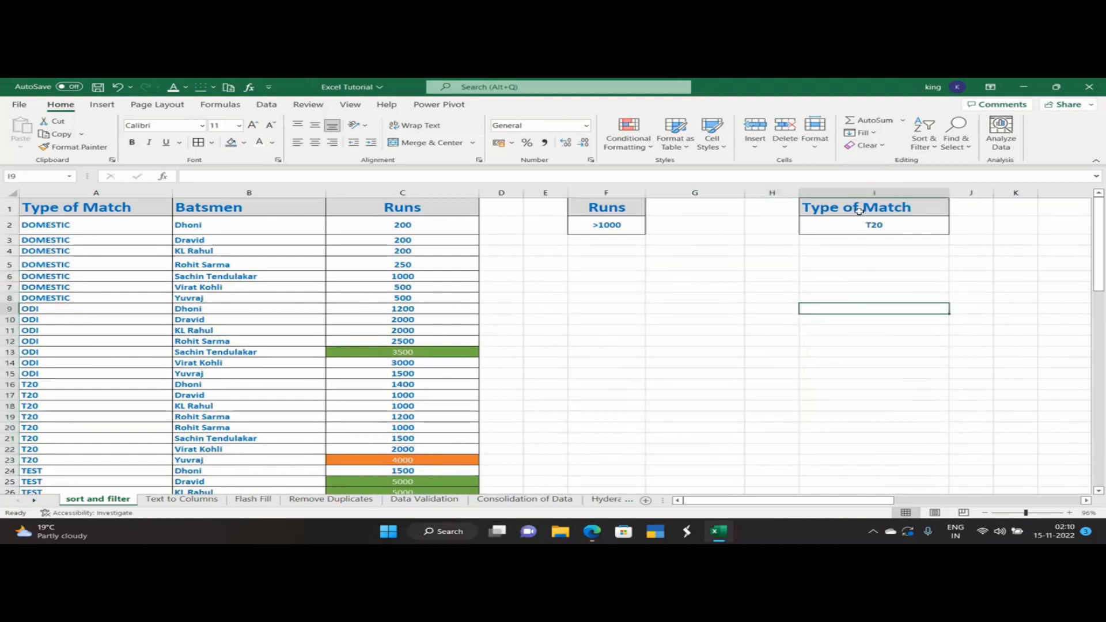
Examine the Type of Match criterion in I1:I2, the source table A1:C30 and the Runs criterion in F1:F2
left_click_drag(853, 210, 846, 225)
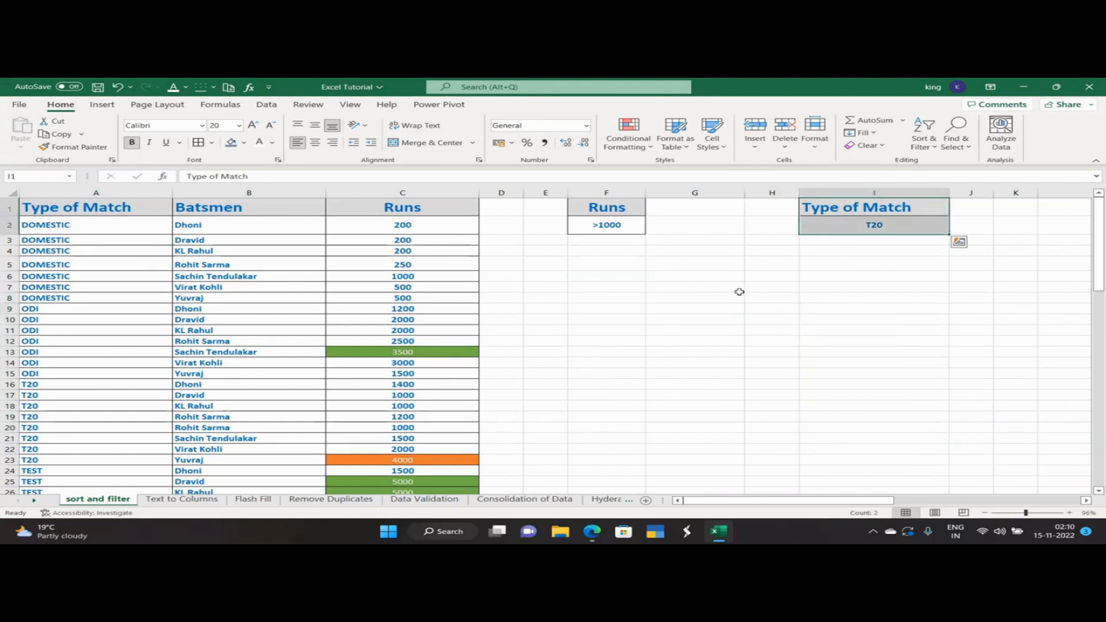
left_click(585, 271)
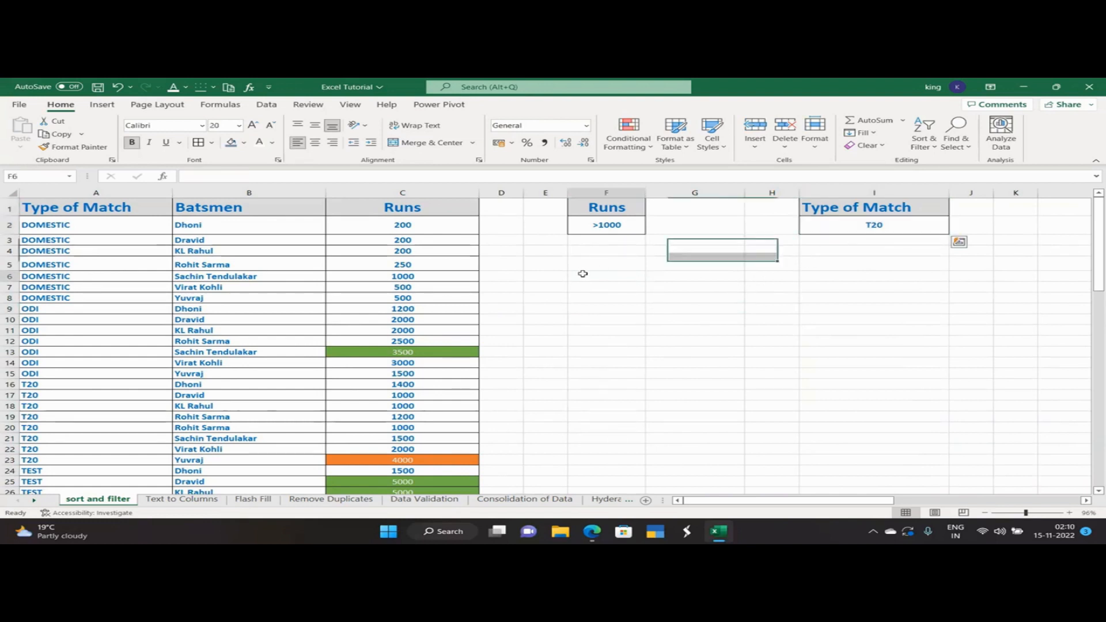
left_click(262, 105)
key("Down")
key("Down")
left_click(98, 240)
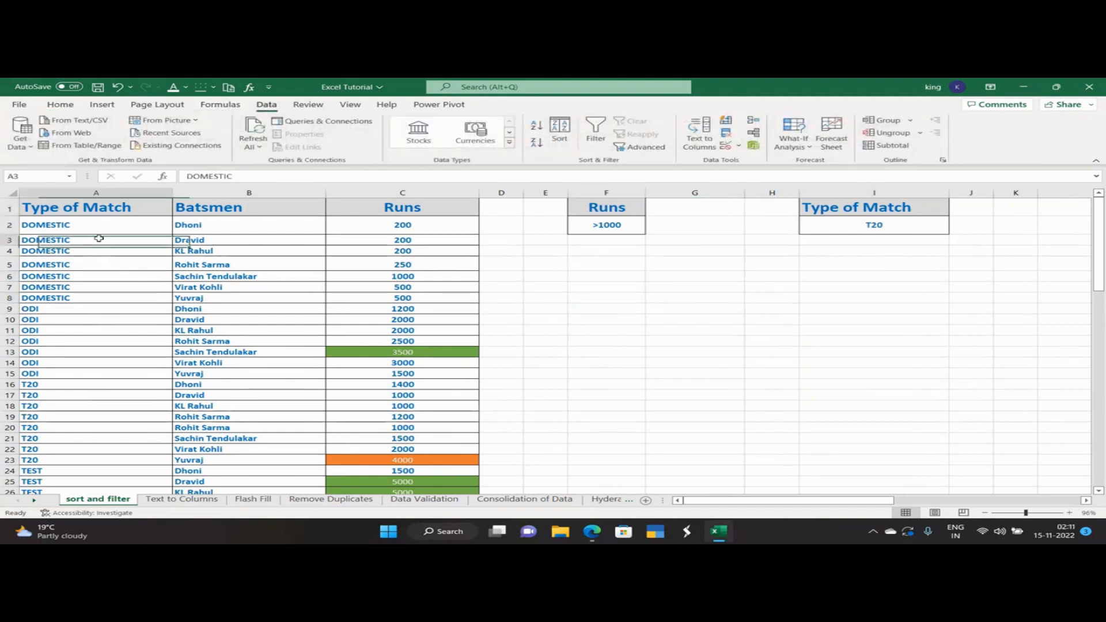
left_click_drag(94, 208, 398, 447)
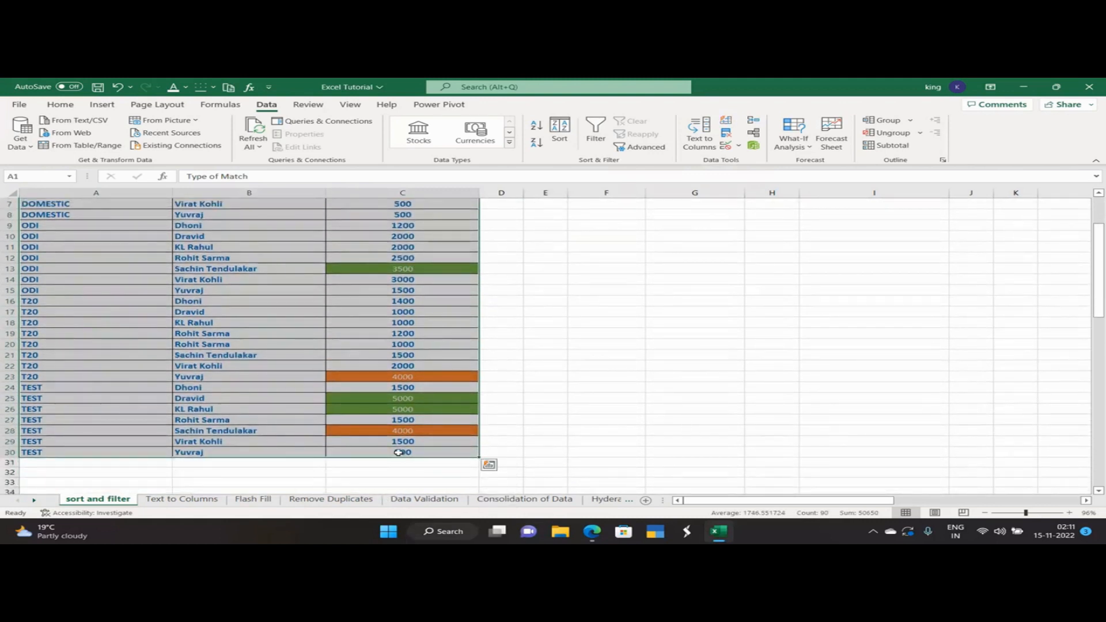
scroll(397, 447, "up", 2)
left_click_drag(603, 205, 606, 226)
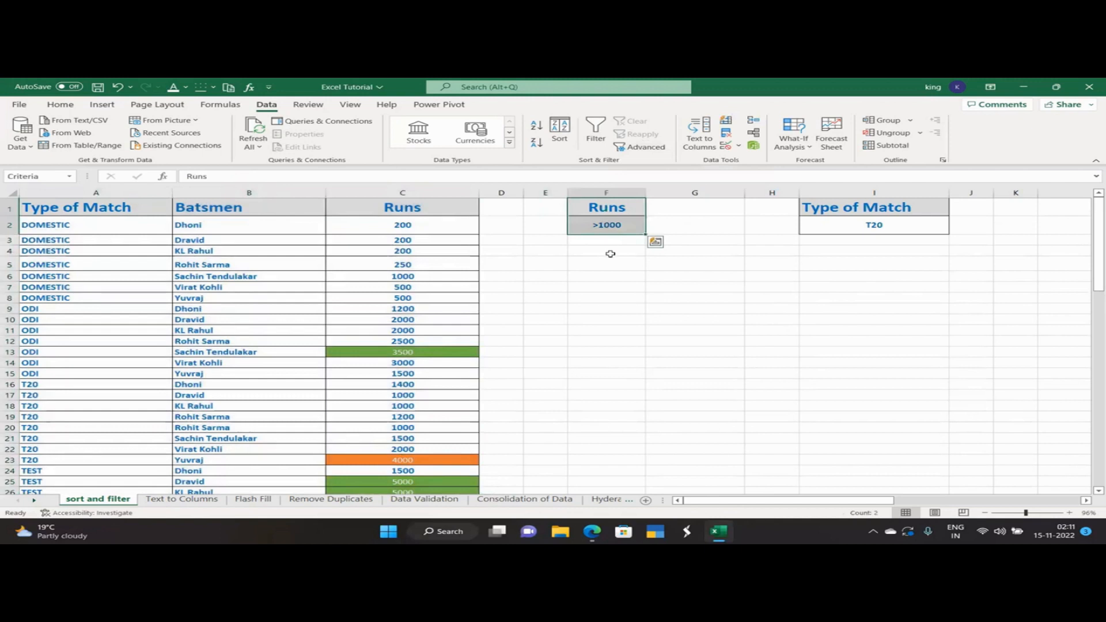
Start an advanced filter that copies to another location, with A1:C30 as the list range
left_click(578, 276)
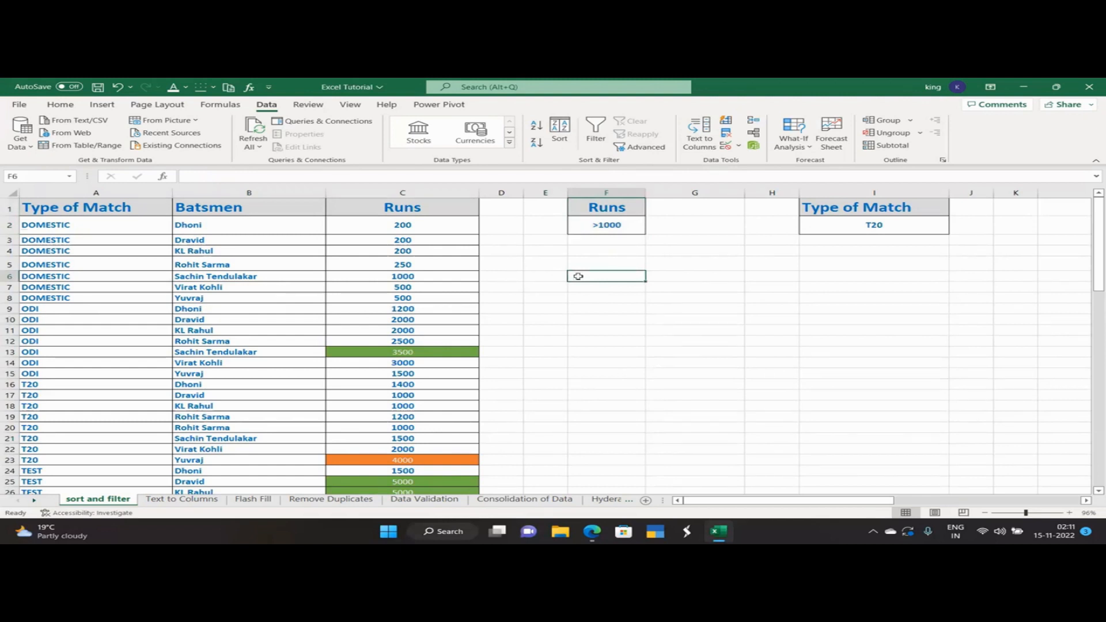
left_click(646, 147)
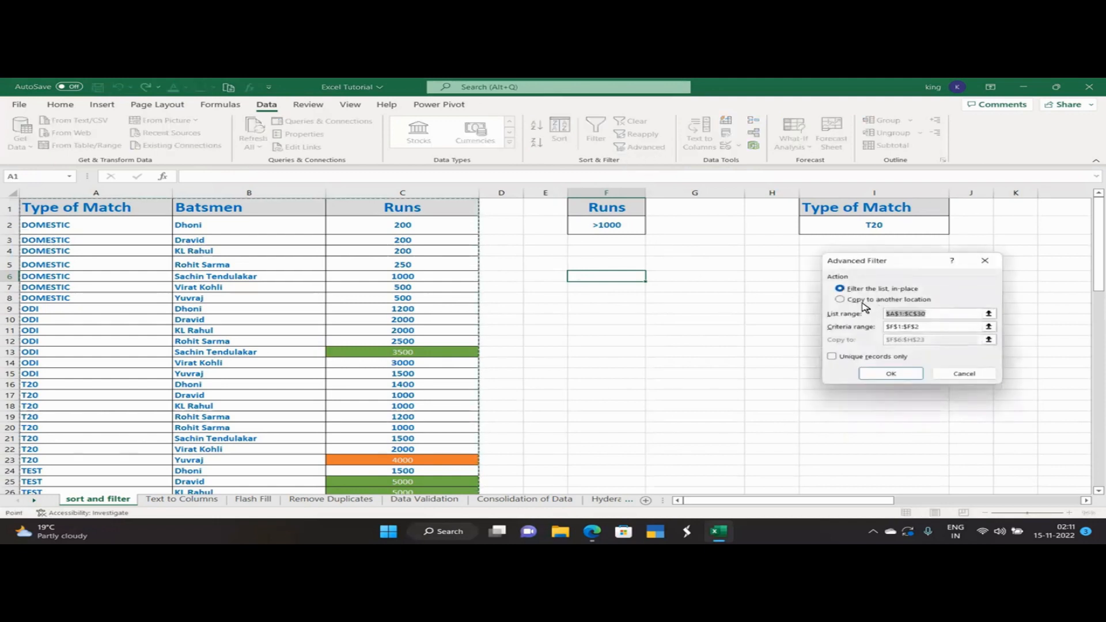
left_click(839, 300)
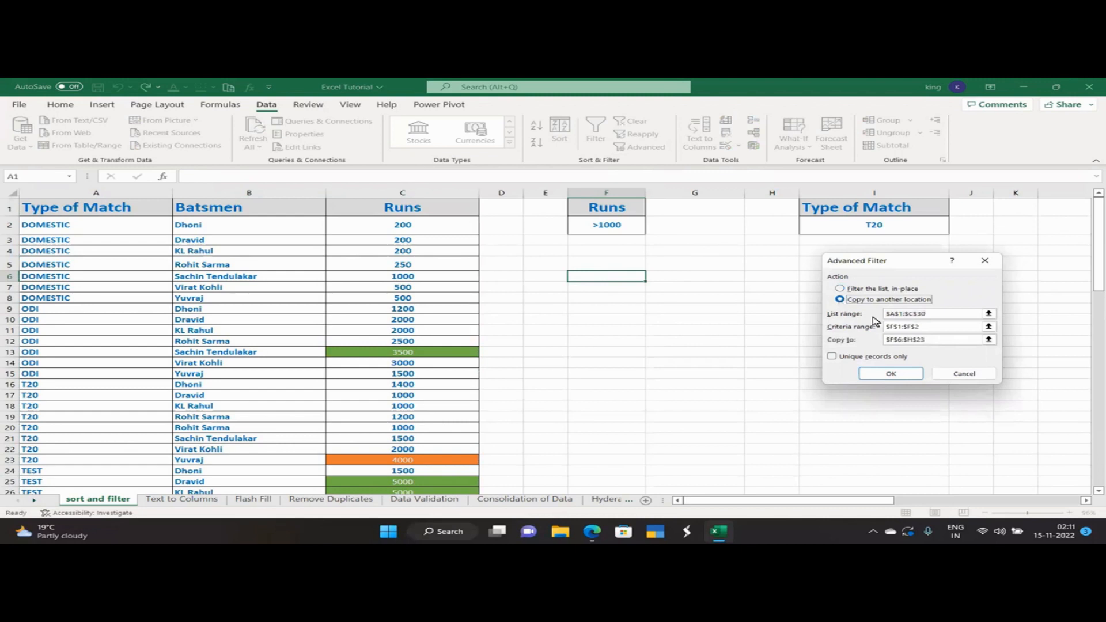
left_click(989, 314)
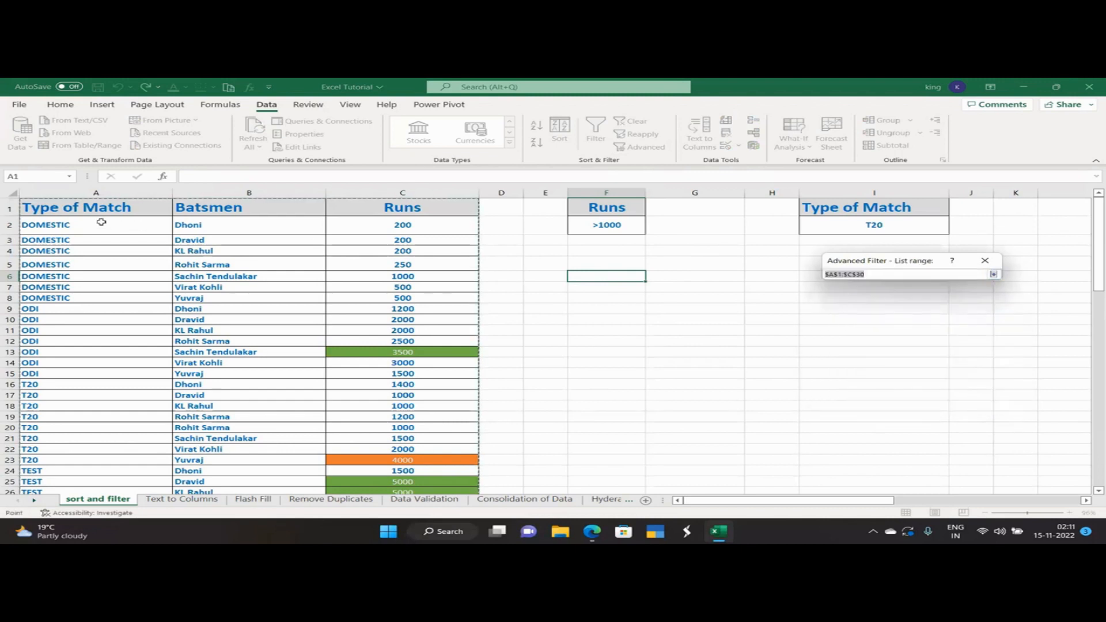
left_click_drag(89, 212, 415, 447)
left_click_drag(423, 510, 434, 452)
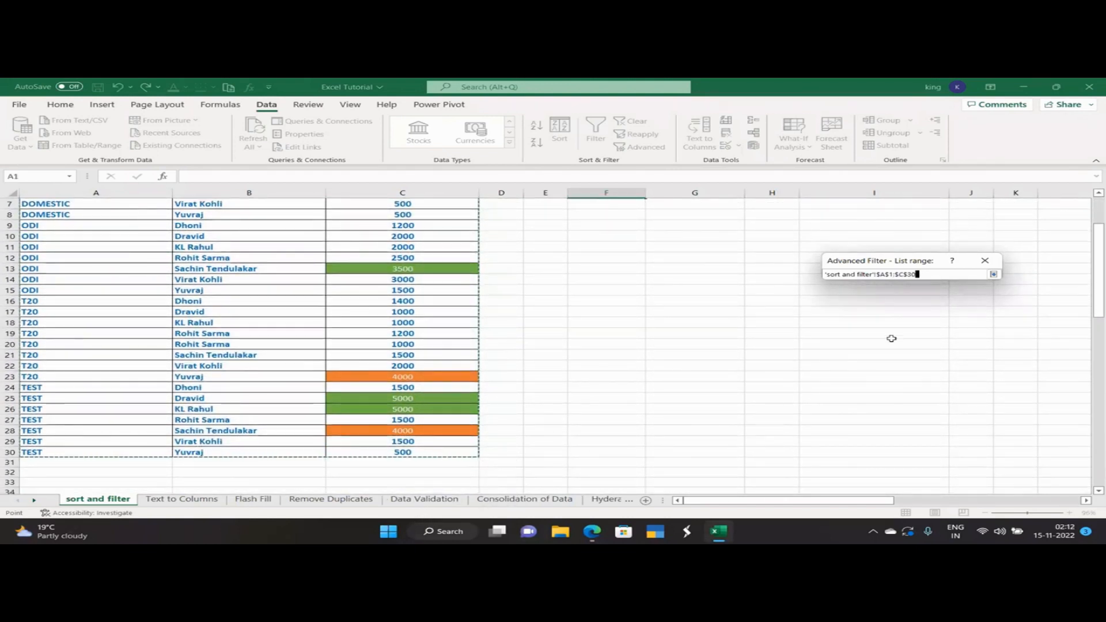
left_click(993, 274)
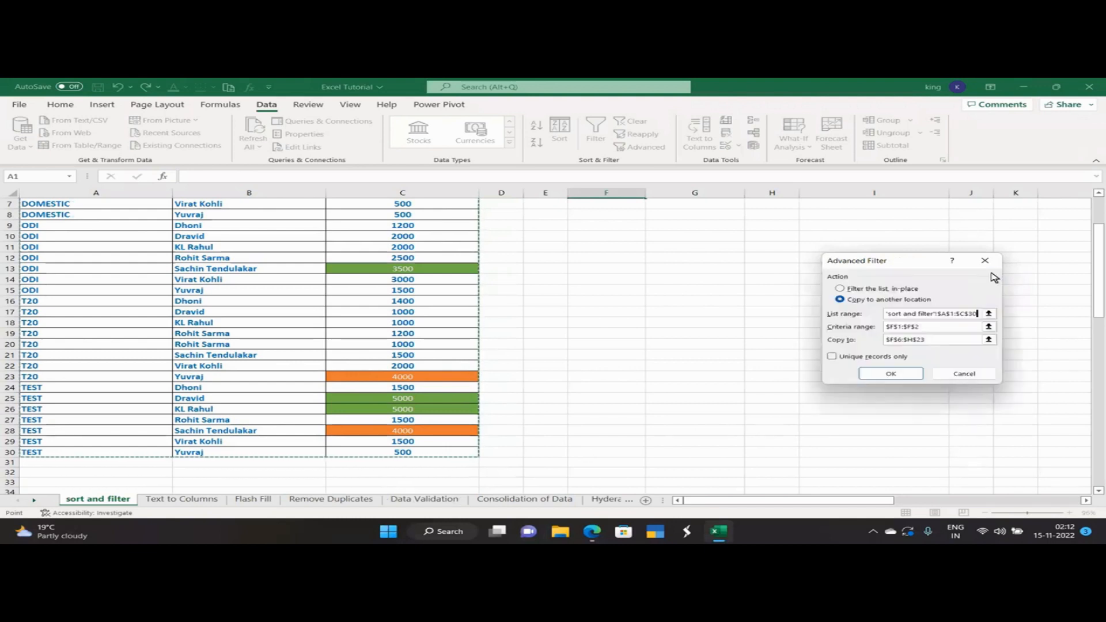
Set the advanced filter's criteria range to I1:I2, the Type of Match criterion T20
left_click(989, 326)
left_click(841, 207)
left_click_drag(841, 208, 853, 224)
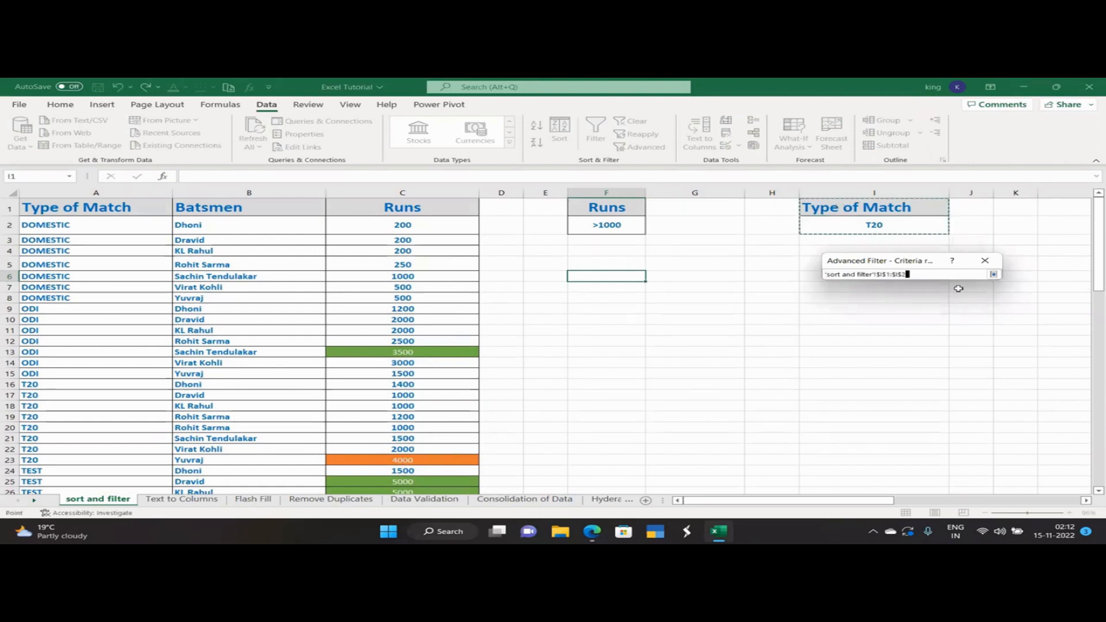
left_click(993, 274)
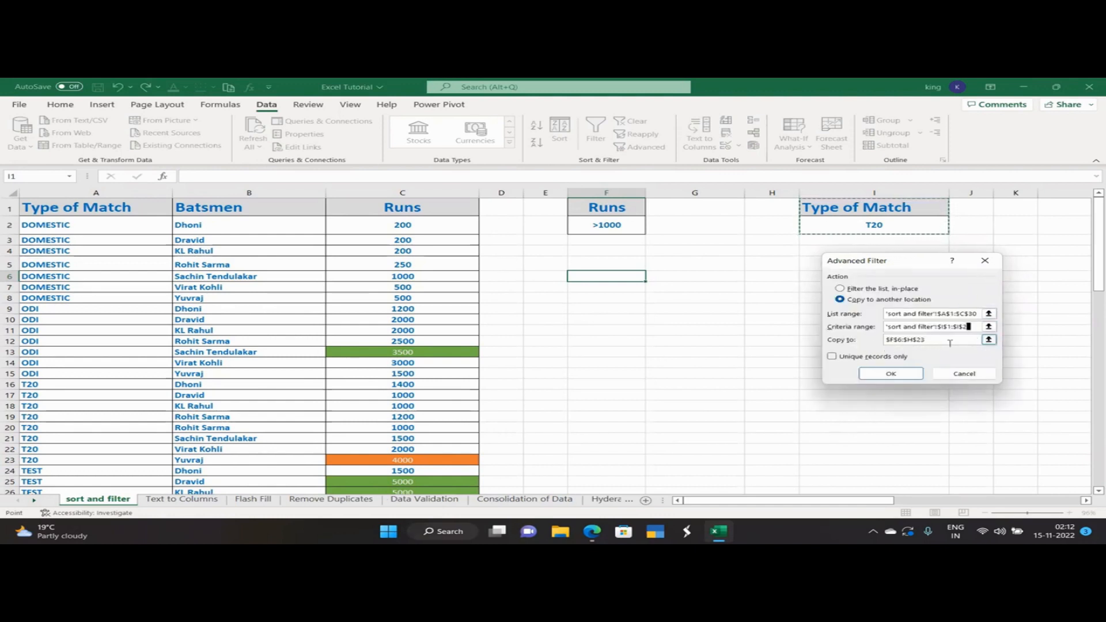
left_click(612, 276)
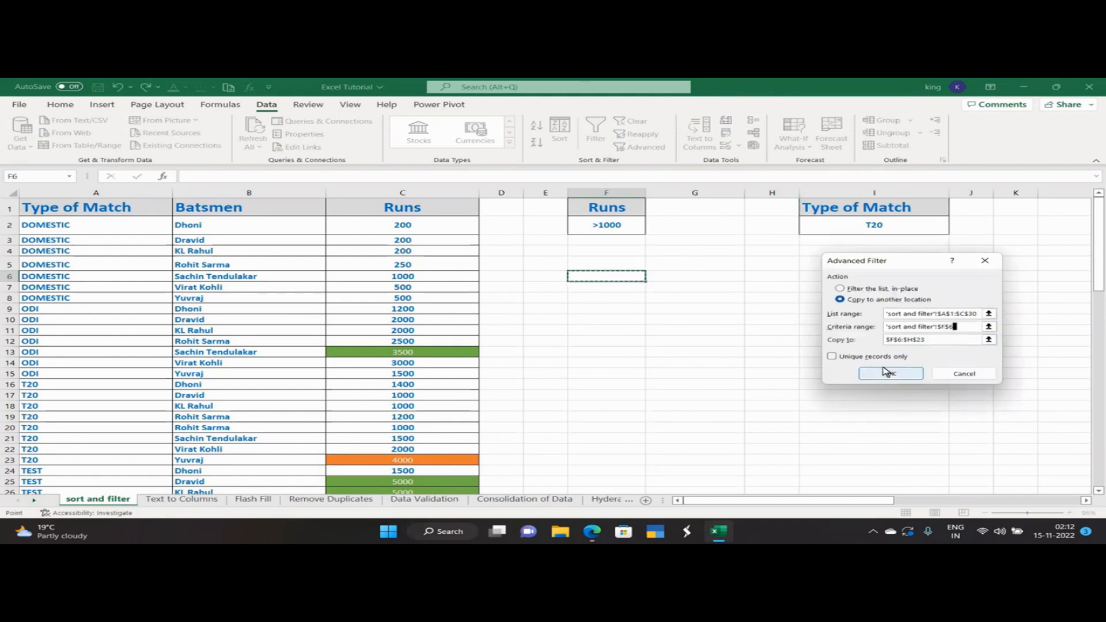
key("ctrl+z")
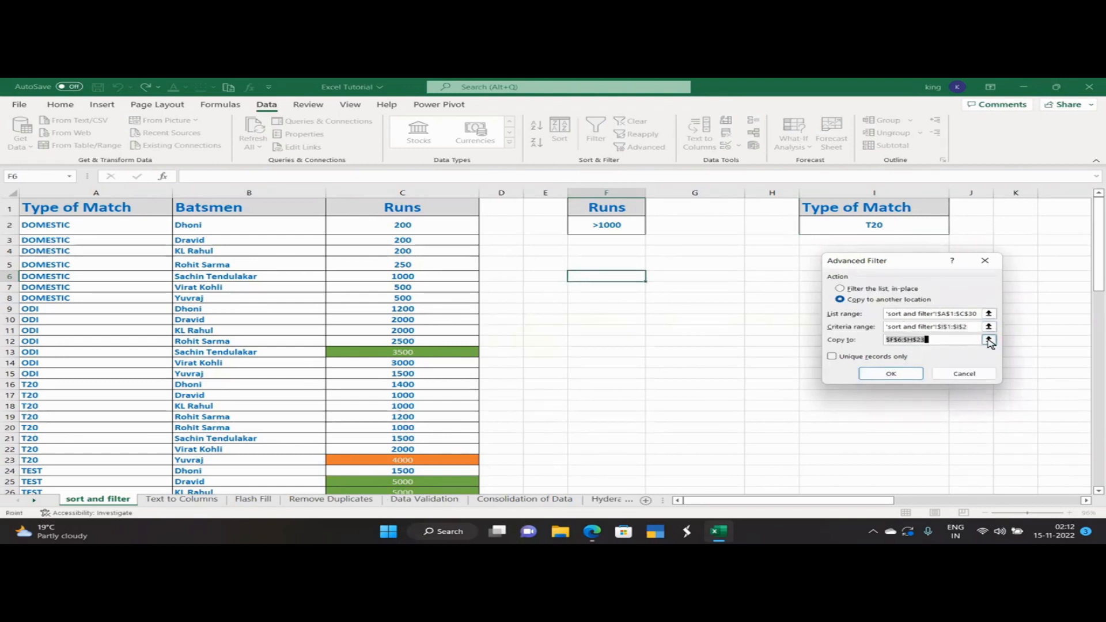
Set cell F6 as the copy destination and run the advanced filter
left_click(989, 339)
left_click(622, 277)
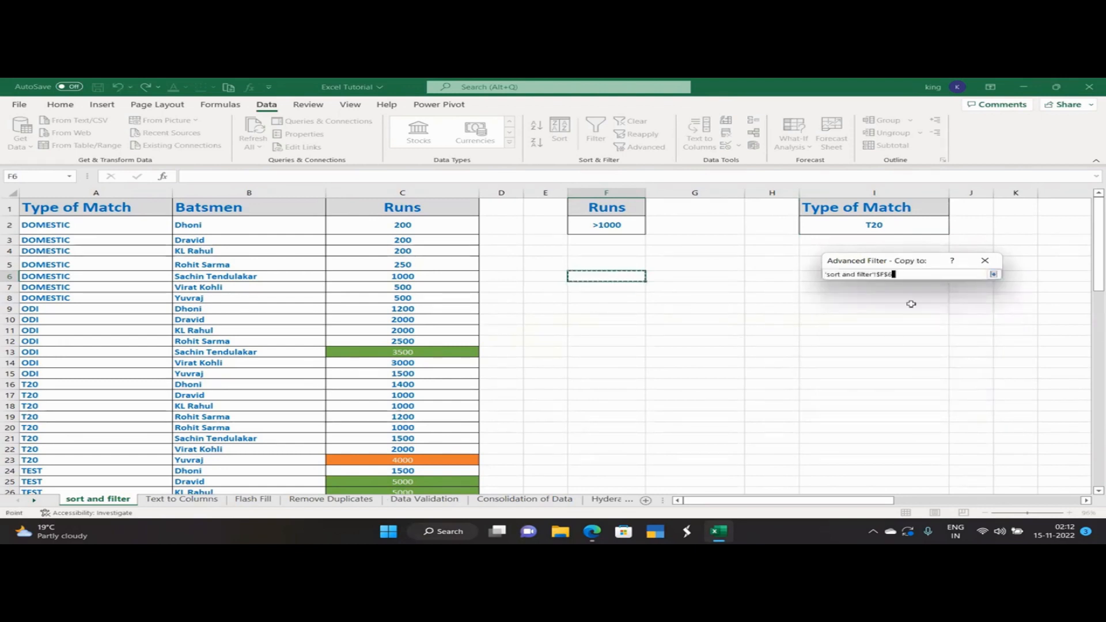
left_click(991, 274)
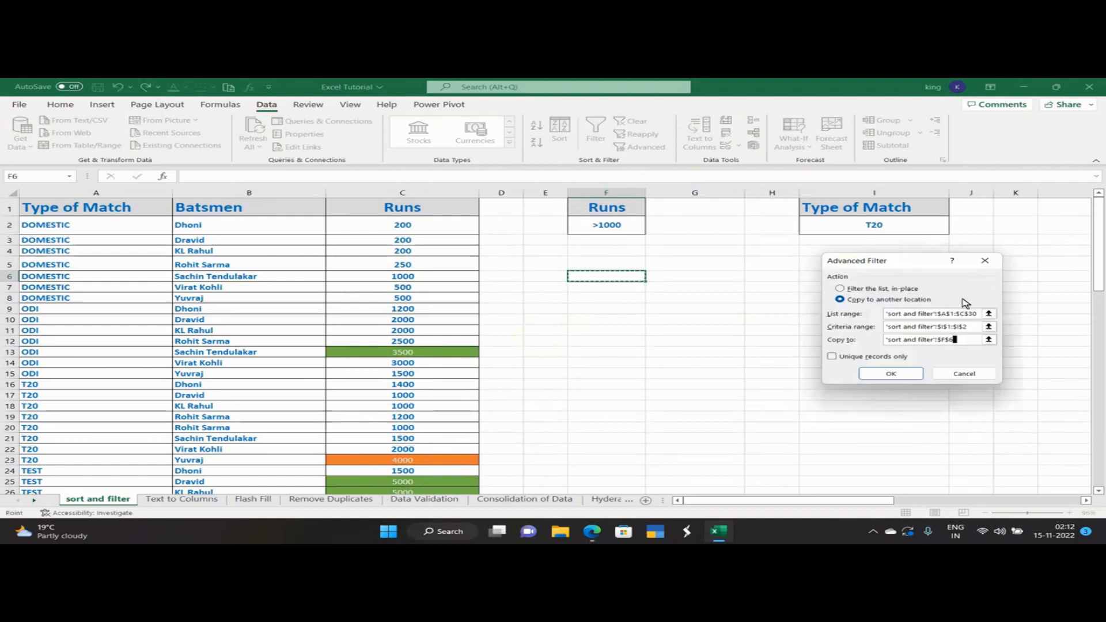
left_click(883, 374)
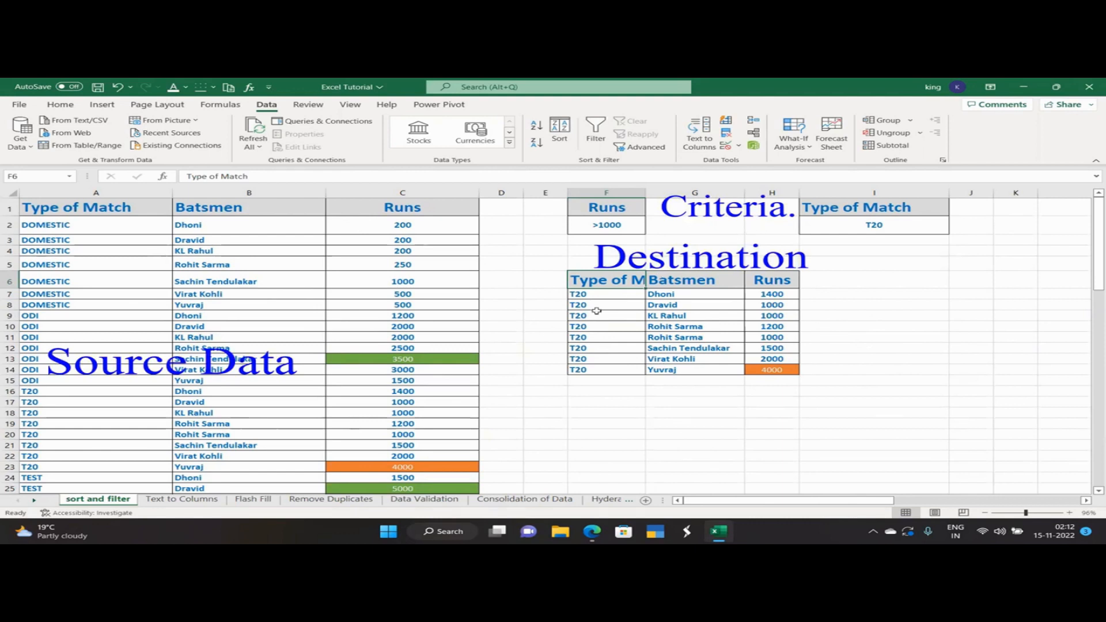
left_click_drag(339, 244, 86, 315)
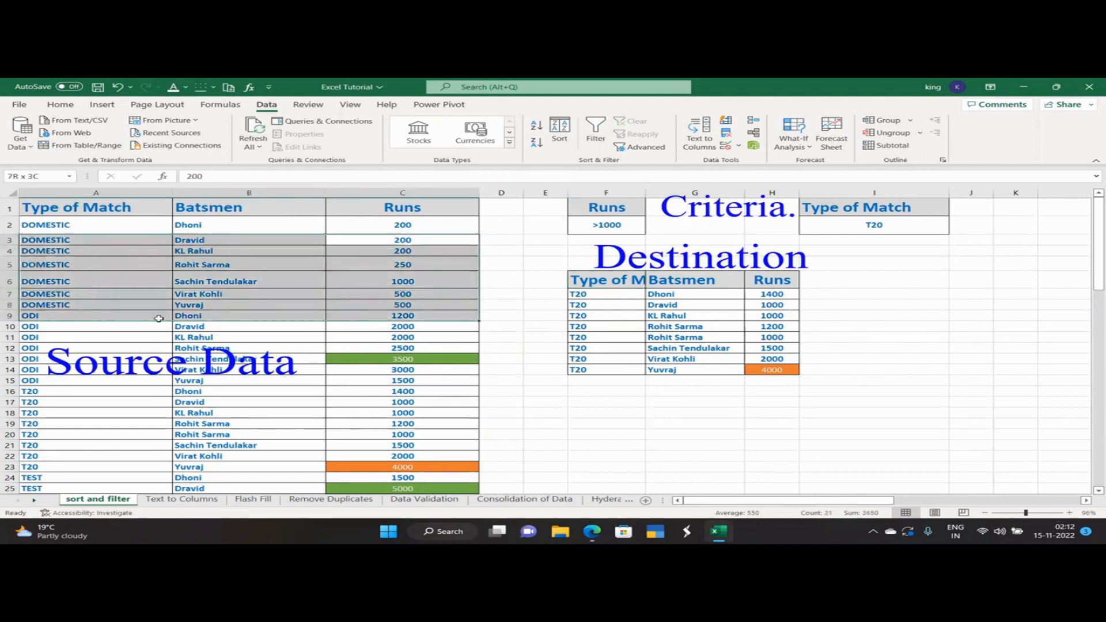
left_click(603, 222)
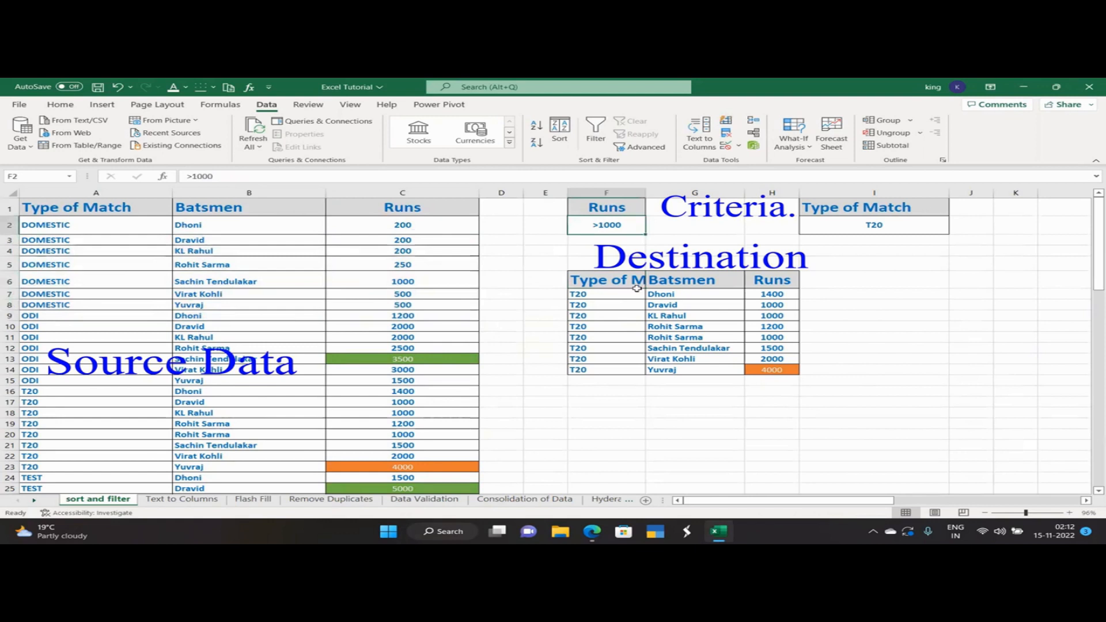
left_click(626, 303)
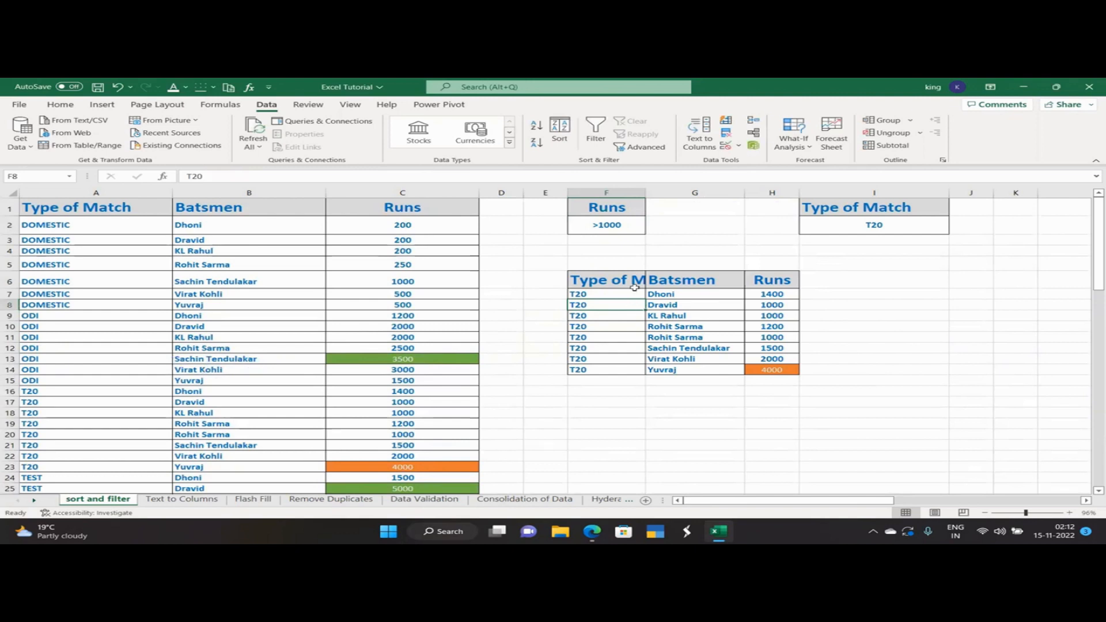
Rerun the advanced filter on A1:C30 with criteria I1:I2, copying unique records only to F6:H6
left_click(640, 147)
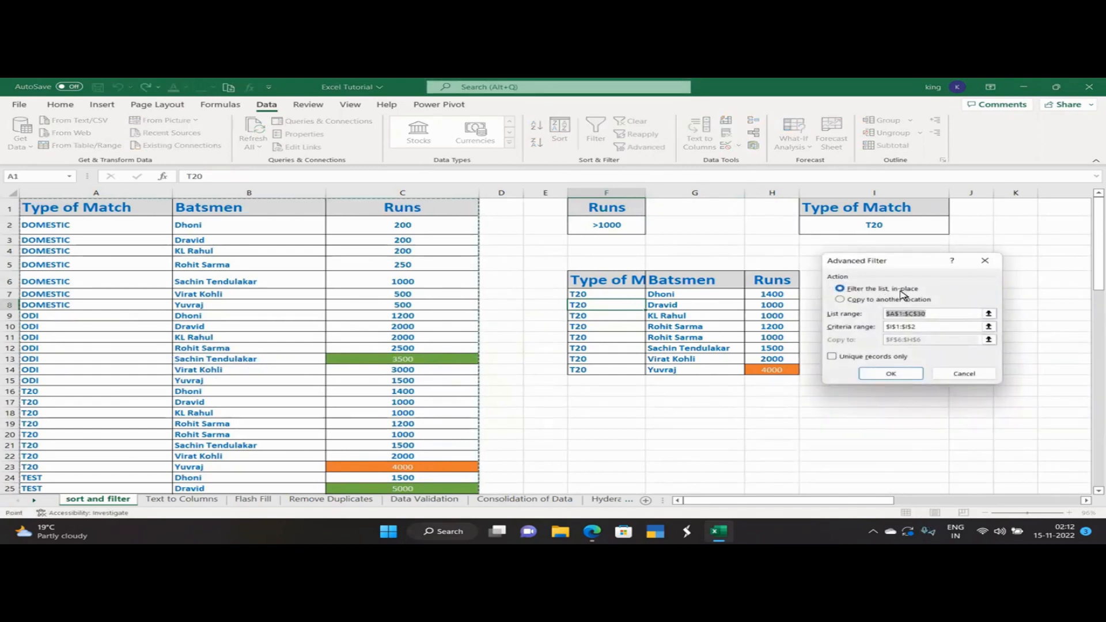
left_click(841, 300)
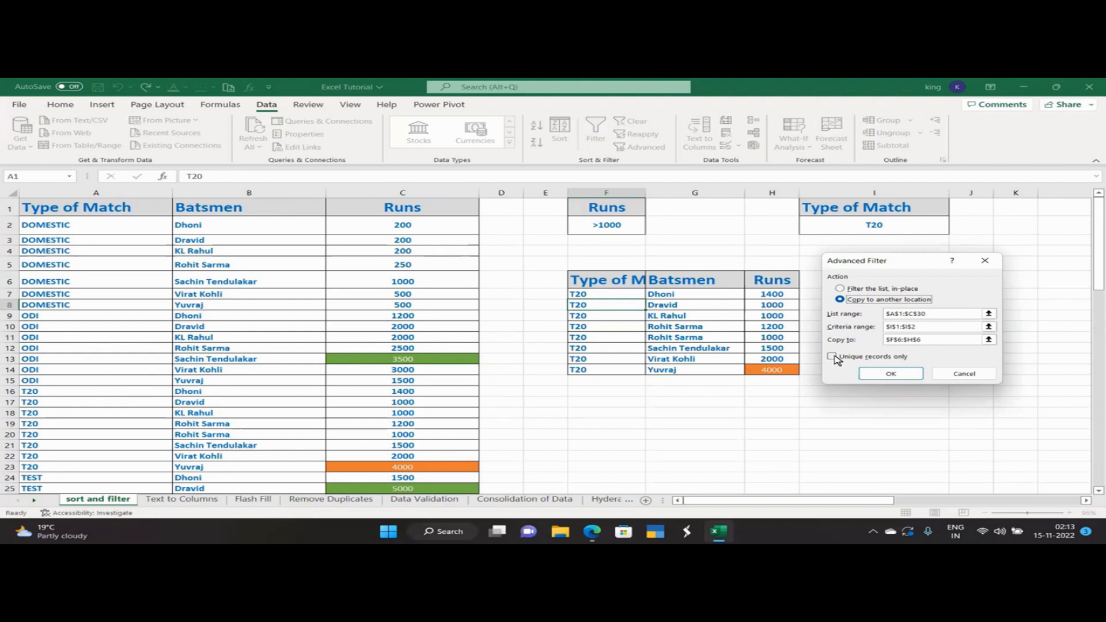
left_click(832, 357)
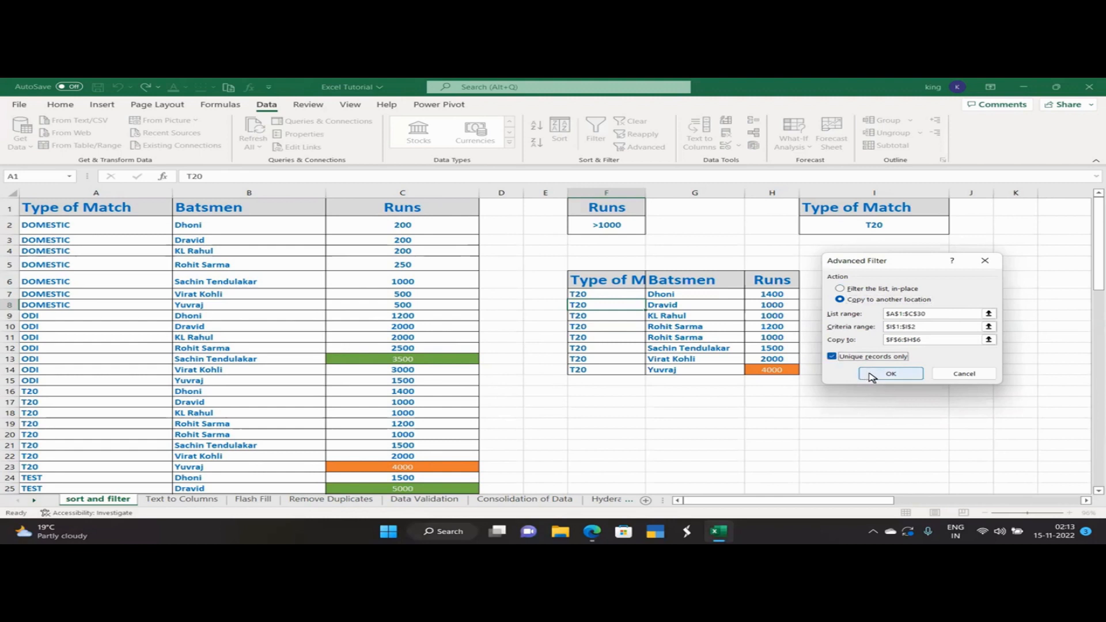
left_click(887, 375)
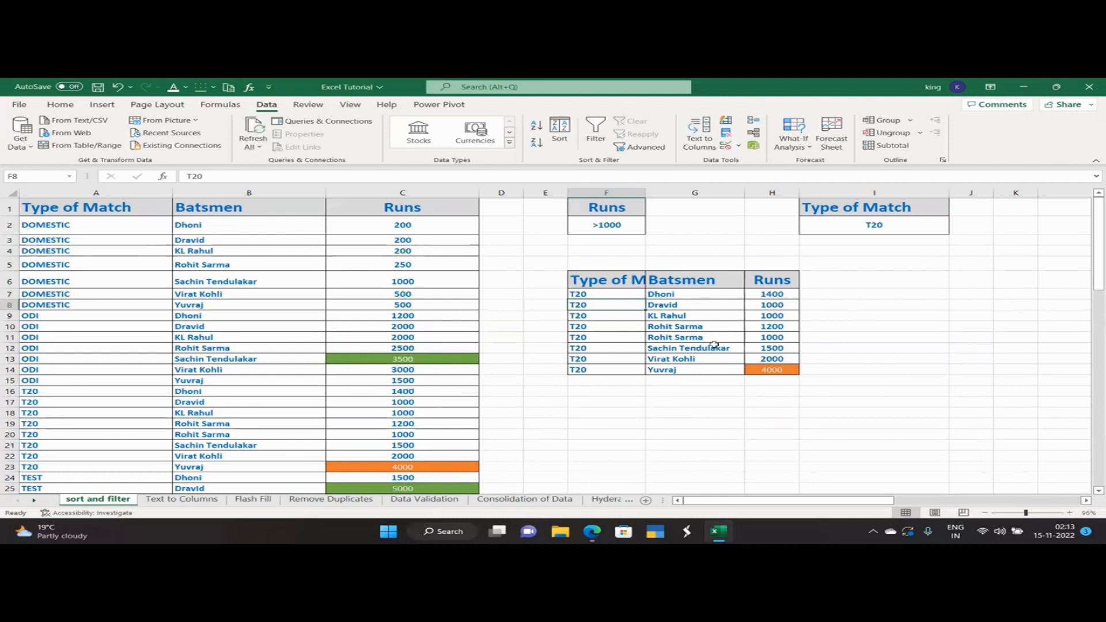
left_click(644, 147)
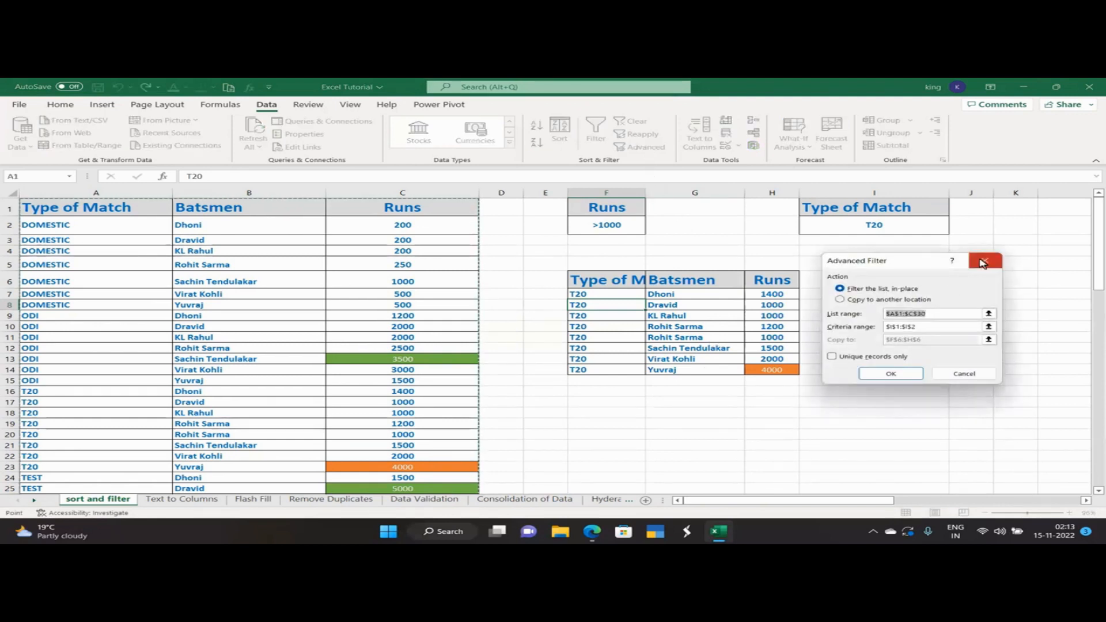
left_click(985, 261)
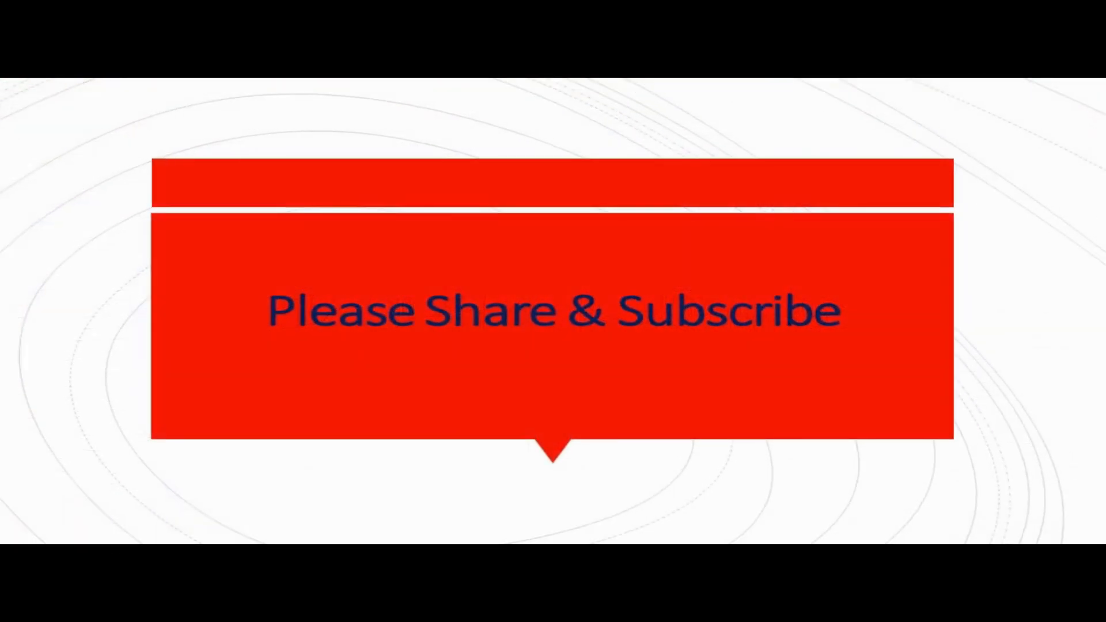